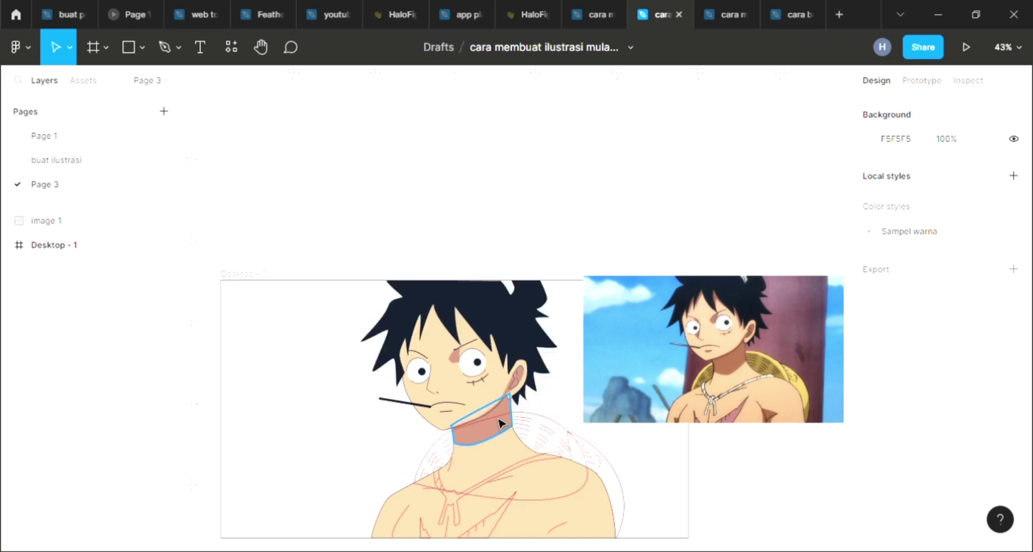
# Step: Recolour the small left chest curve's stroke to the dark hair colour 141D2C
pyautogui.scroll(3, 490, 425)
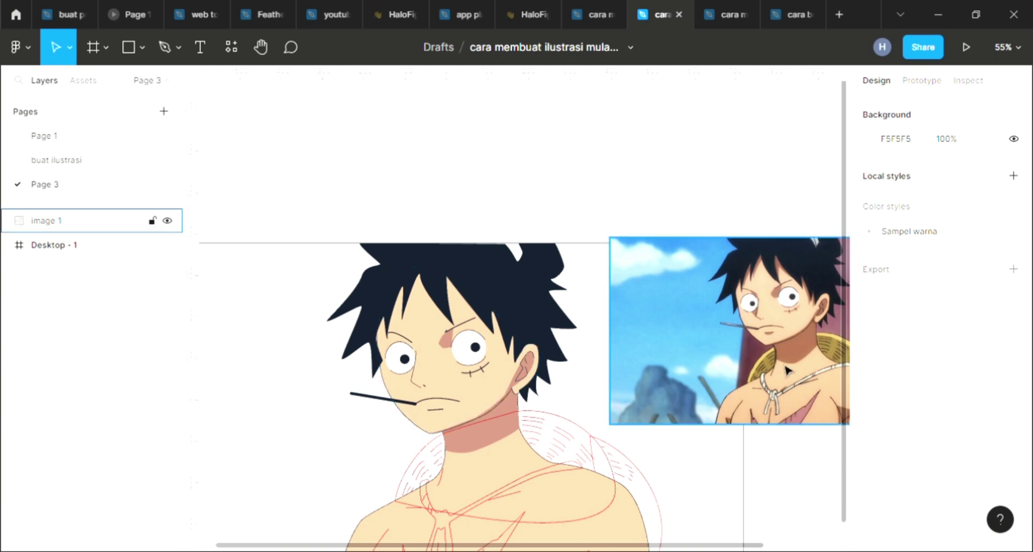
pyautogui.scroll(1, 445, 375)
pyautogui.scroll(1, 446, 375)
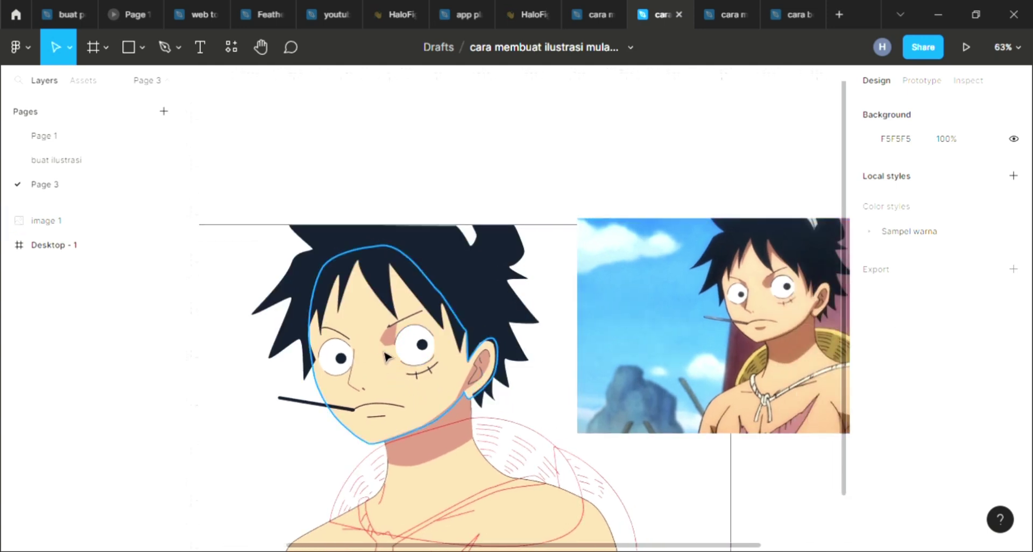
pyautogui.scroll(1, 484, 409)
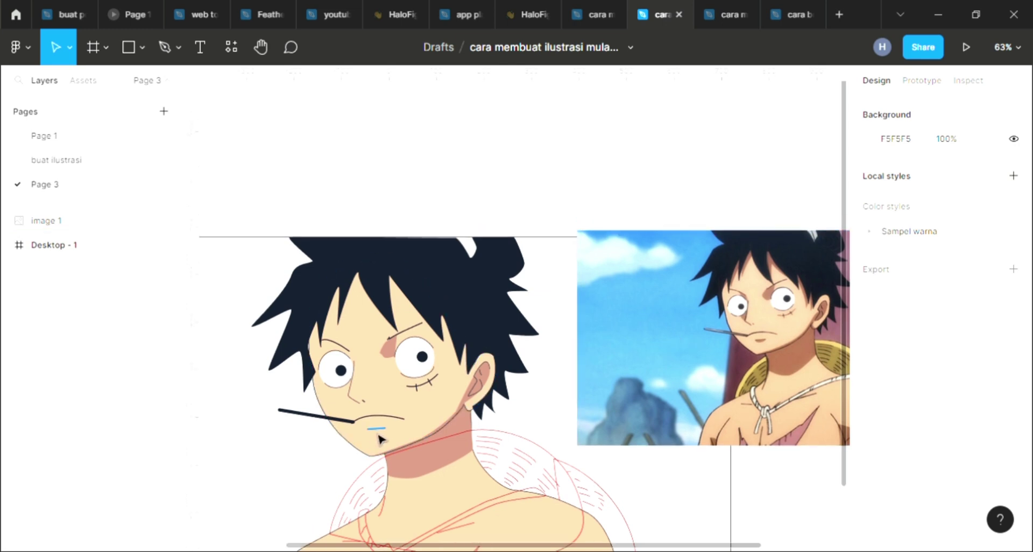
pyautogui.scroll(2, 500, 443)
pyautogui.scroll(3, 500, 442)
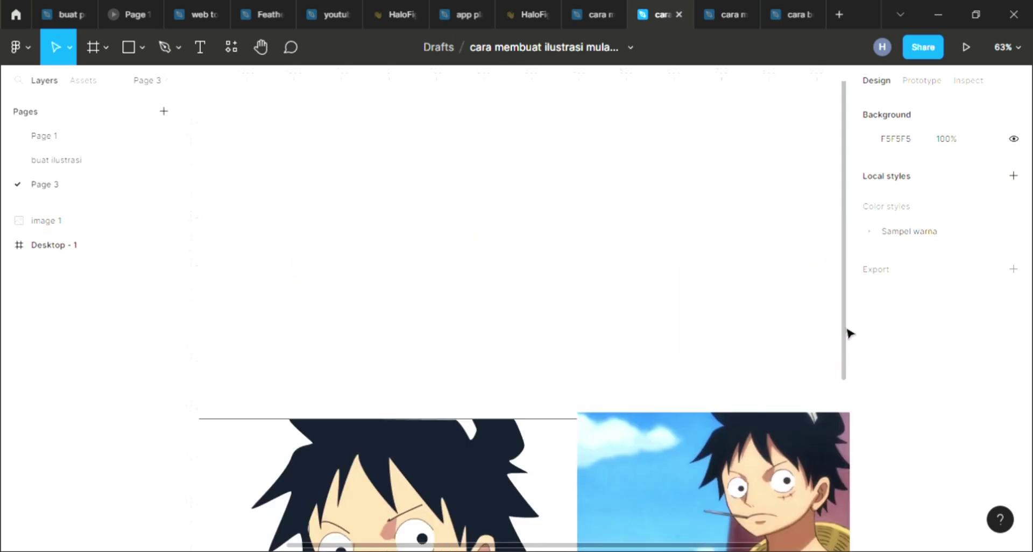
pyautogui.moveTo(848, 334); pyautogui.dragTo(852, 512)
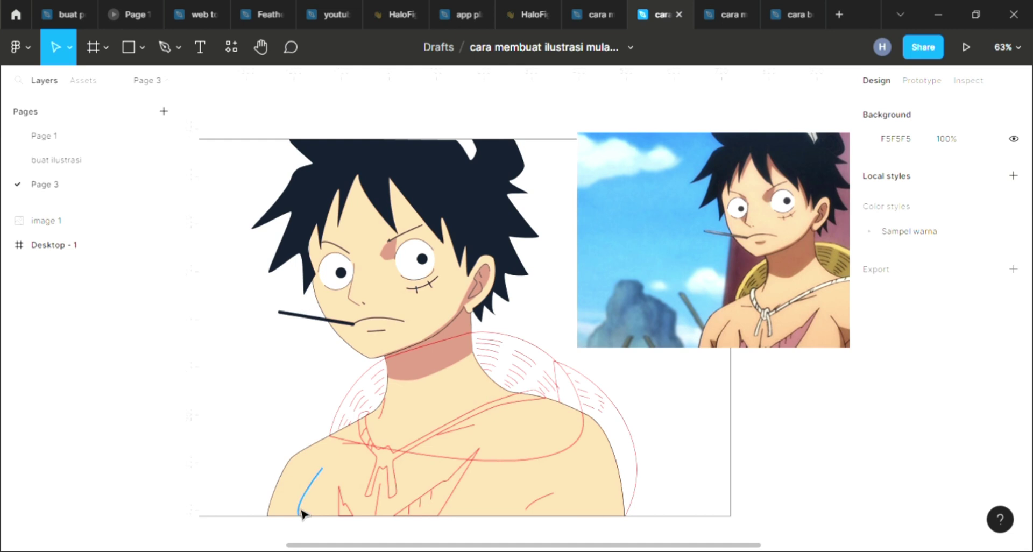
pyautogui.scroll(3, 303, 515)
pyautogui.scroll(2, 301, 513)
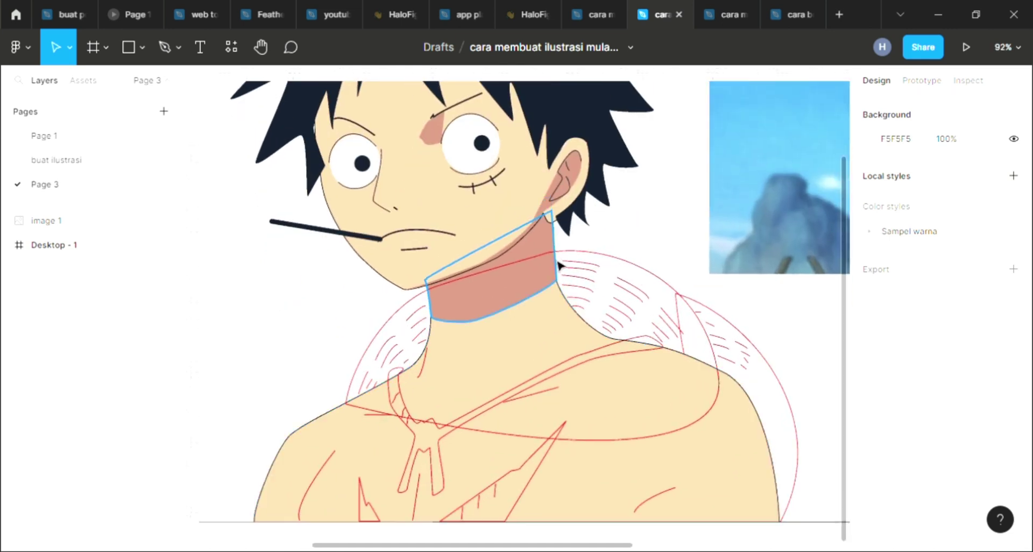
pyautogui.click(319, 496)
pyautogui.scroll(-2, 318, 492)
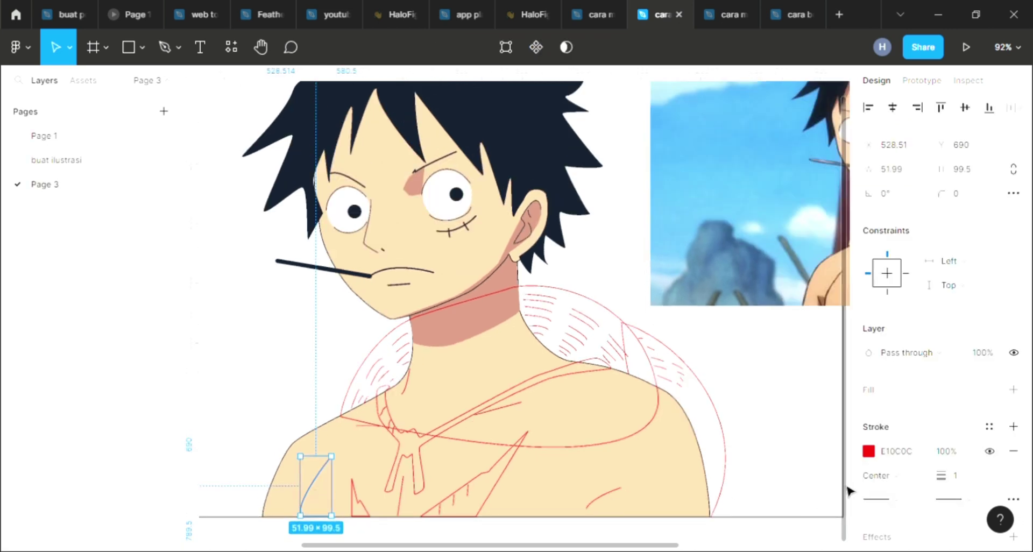
pyautogui.click(900, 455)
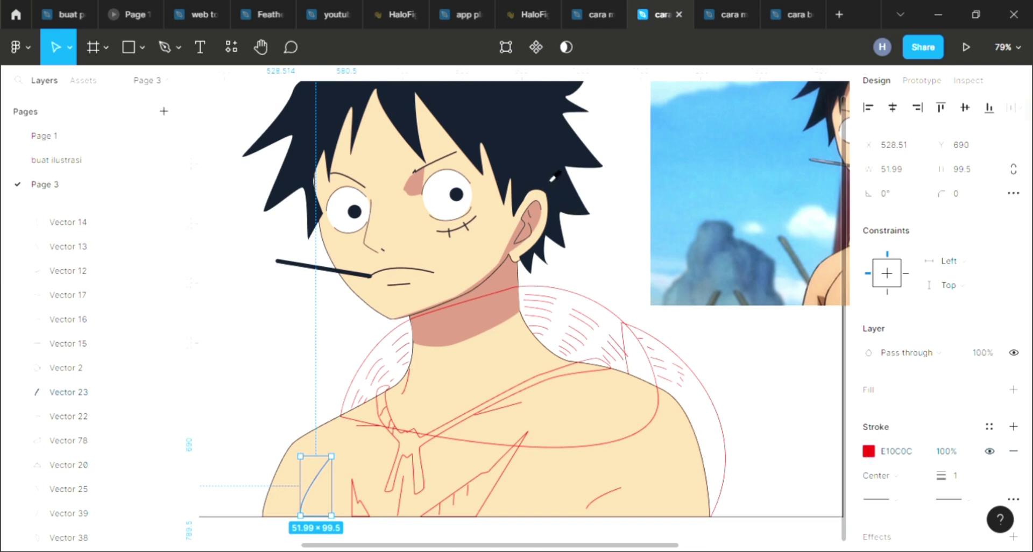
pyautogui.press('i')
pyautogui.click(776, 139)
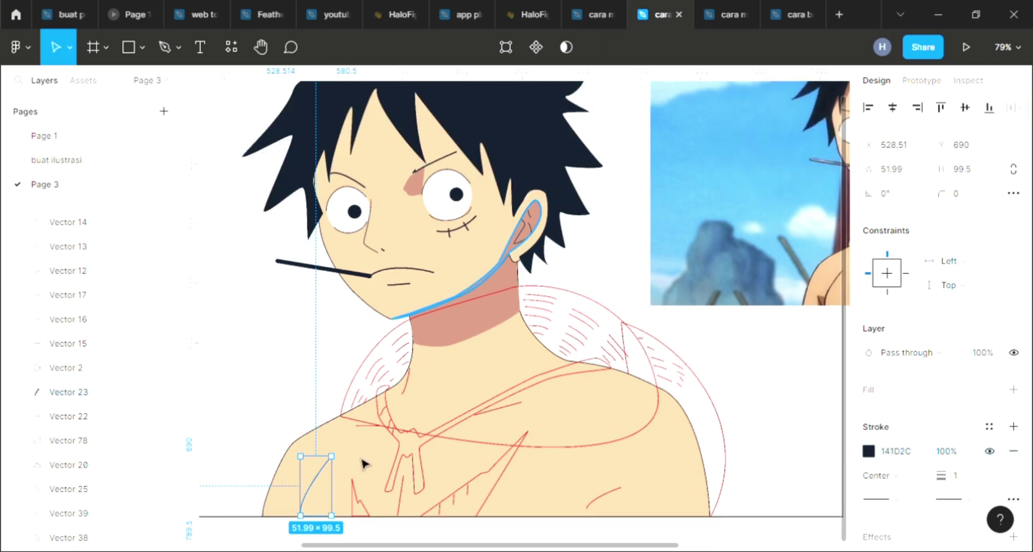
# Step: Give the jagged chest line and torn-shirt triangle outline the dark hair stroke colour
pyautogui.click(363, 508)
pyautogui.hscroll(3, 364, 508)
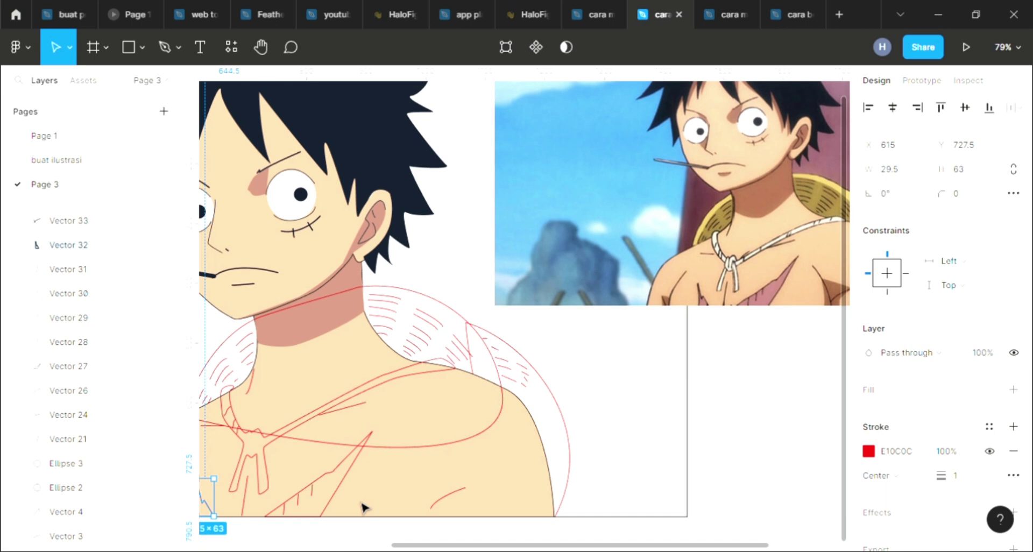
pyautogui.press('i')
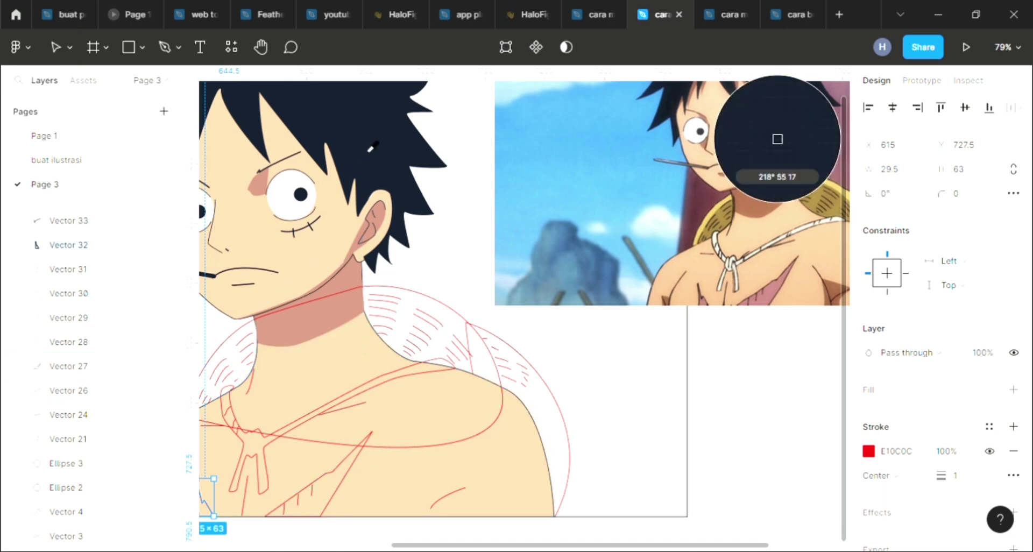
pyautogui.click(371, 146)
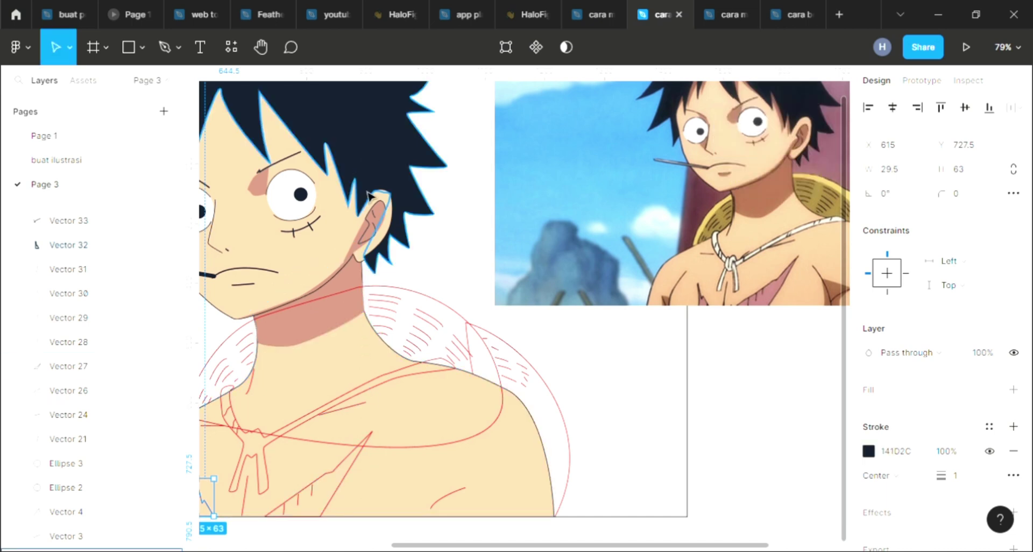
pyautogui.click(339, 506)
pyautogui.press('i')
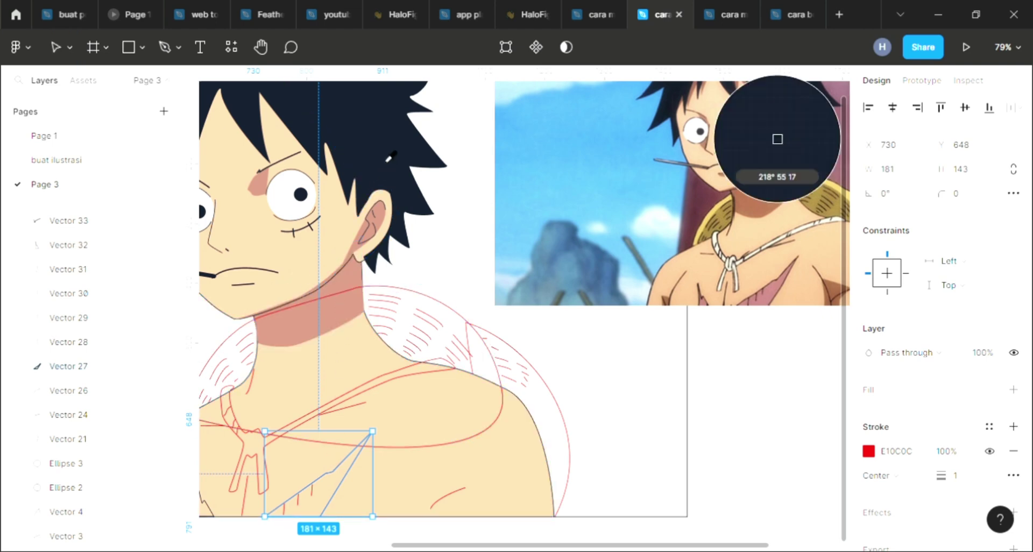
pyautogui.click(387, 159)
# Step: Select the three short tick lines in the triangle and sample the dark hair colour into them
pyautogui.keyDown('ctrl'); pyautogui.scroll(3, 306, 528); pyautogui.keyUp('ctrl')
pyautogui.keyDown('ctrl'); pyautogui.scroll(3, 307, 528); pyautogui.keyUp('ctrl')
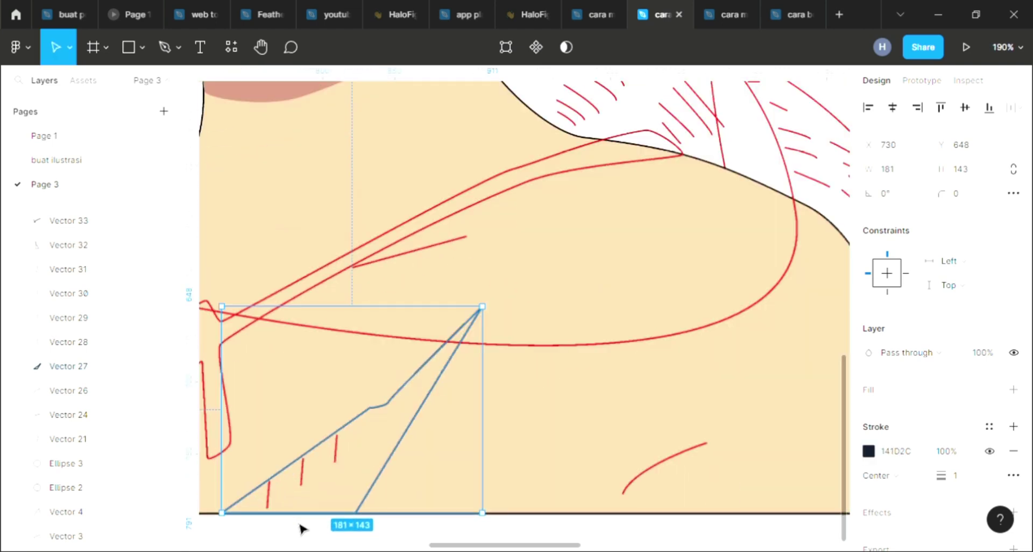
pyautogui.hscroll(-5, 301, 528)
pyautogui.click(419, 478)
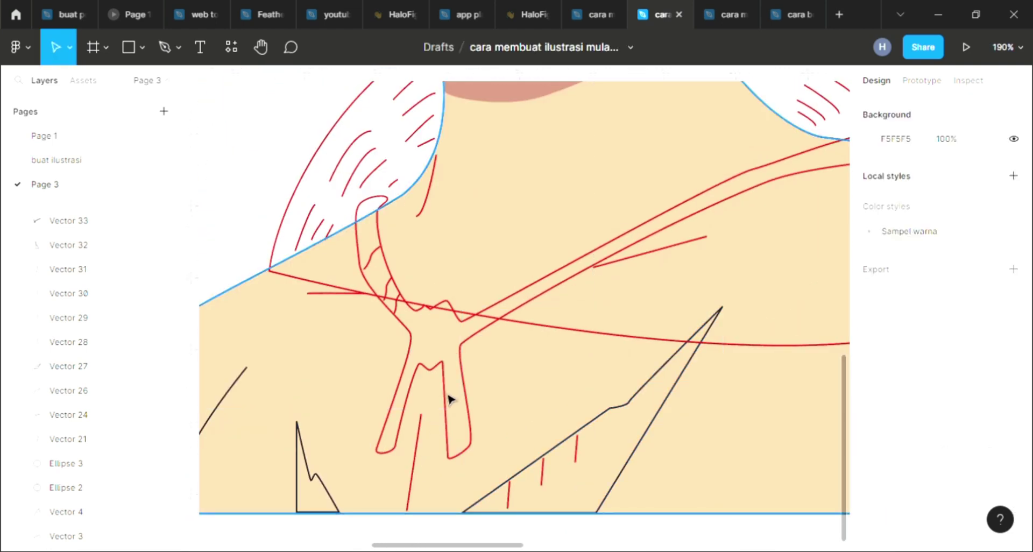
pyautogui.click(545, 476)
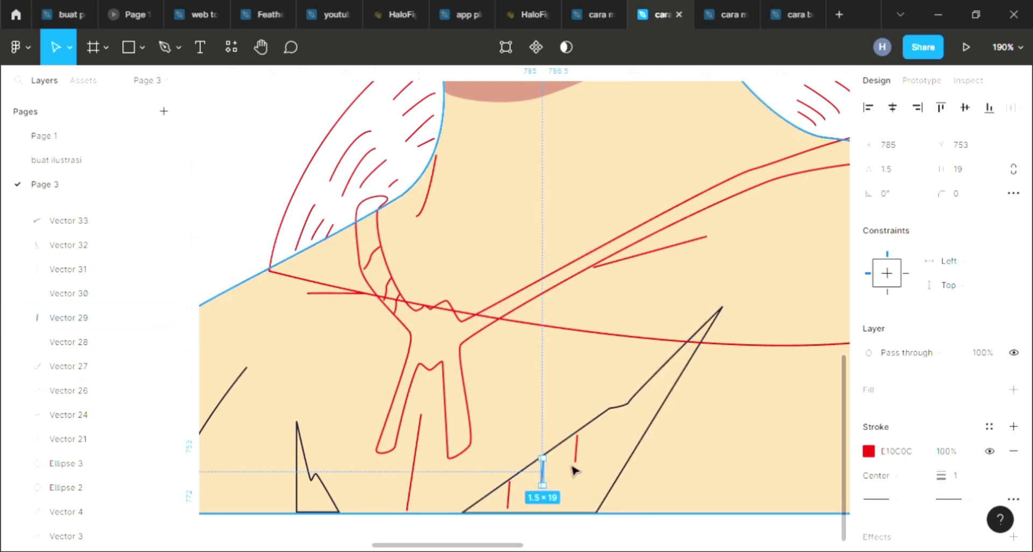
pyautogui.keyDown('shift'); pyautogui.click(576, 455); pyautogui.keyUp('shift')
pyautogui.keyDown('shift'); pyautogui.click(510, 498); pyautogui.keyUp('shift')
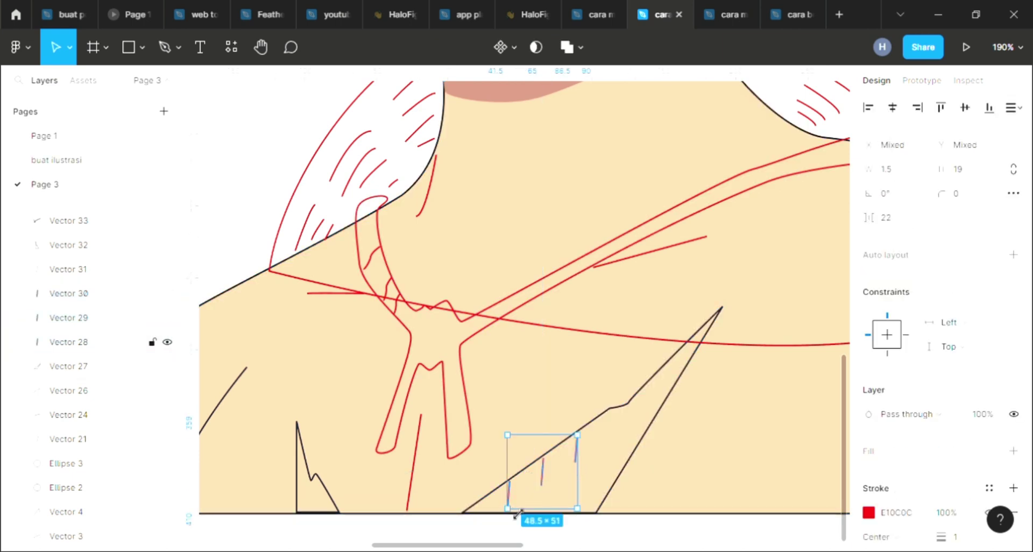
pyautogui.keyDown('ctrl'); pyautogui.scroll(-3, 514, 446); pyautogui.keyUp('ctrl')
pyautogui.keyDown('ctrl'); pyautogui.scroll(-2, 513, 447); pyautogui.keyUp('ctrl')
pyautogui.scroll(2, 514, 376)
pyautogui.scroll(1, 514, 363)
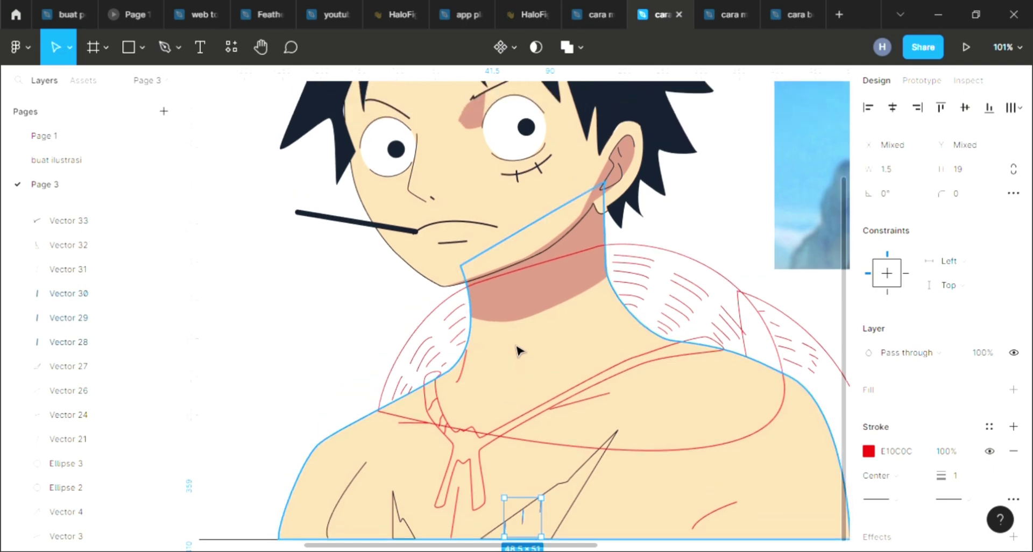
pyautogui.press('i')
pyautogui.press('Escape')
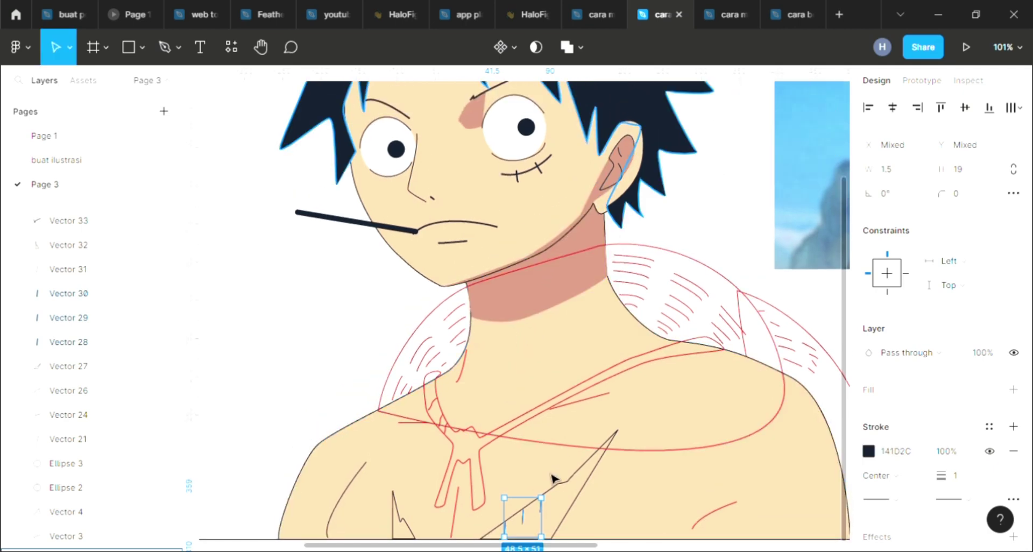
# Step: Deselect the tick lines and pan around the chest to check the recoloured strokes
pyautogui.scroll(-3, 553, 473)
pyautogui.scroll(-1, 553, 478)
pyautogui.click(501, 412)
pyautogui.hscroll(5, 506, 406)
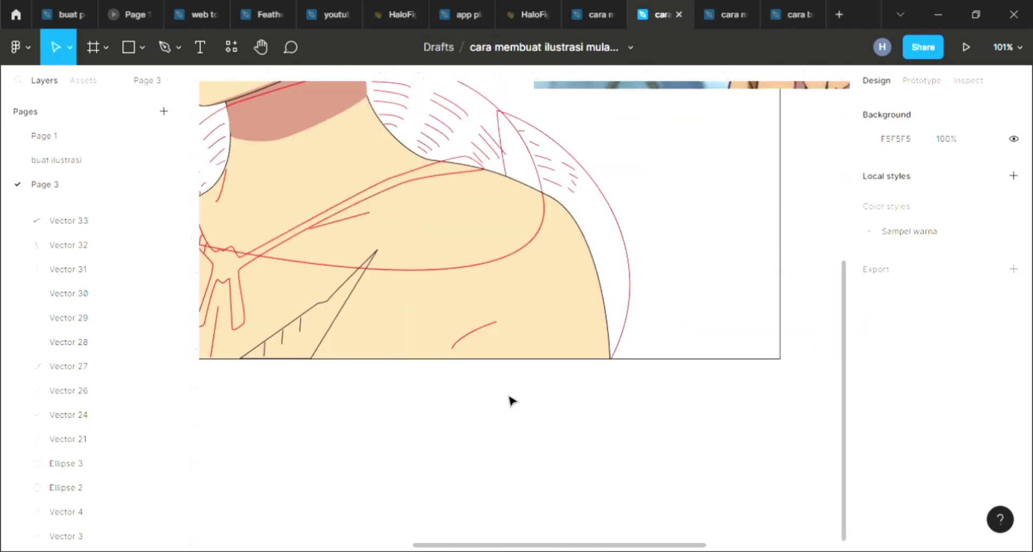
pyautogui.scroll(3, 531, 381)
pyautogui.scroll(2, 592, 366)
pyautogui.scroll(1, 673, 336)
pyautogui.keyDown('ctrl'); pyautogui.scroll(-1, 698, 324); pyautogui.keyUp('ctrl')
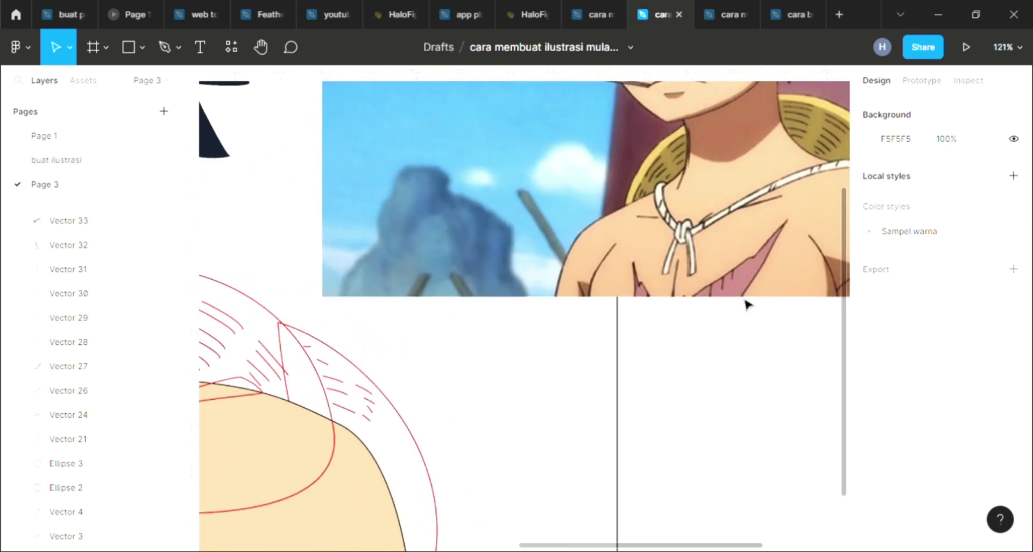
pyautogui.keyDown('ctrl'); pyautogui.scroll(-1, 743, 302); pyautogui.keyUp('ctrl')
pyautogui.keyDown('ctrl'); pyautogui.scroll(-2, 743, 301); pyautogui.keyUp('ctrl')
pyautogui.keyDown('ctrl'); pyautogui.scroll(-1, 678, 352); pyautogui.keyUp('ctrl')
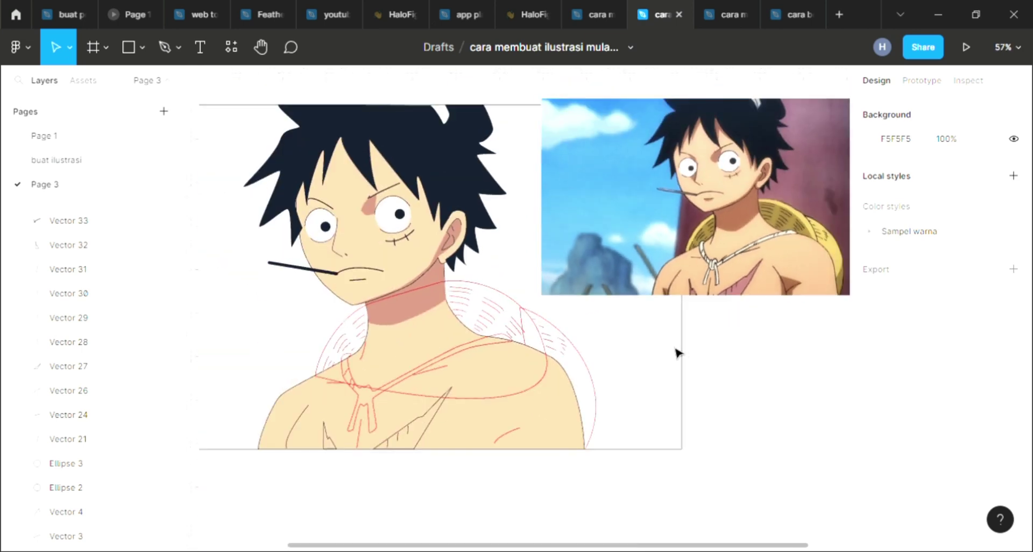
# Step: Add a fill to the torn-shirt triangle and sample the reference shirt's pink into it
pyautogui.click(426, 447)
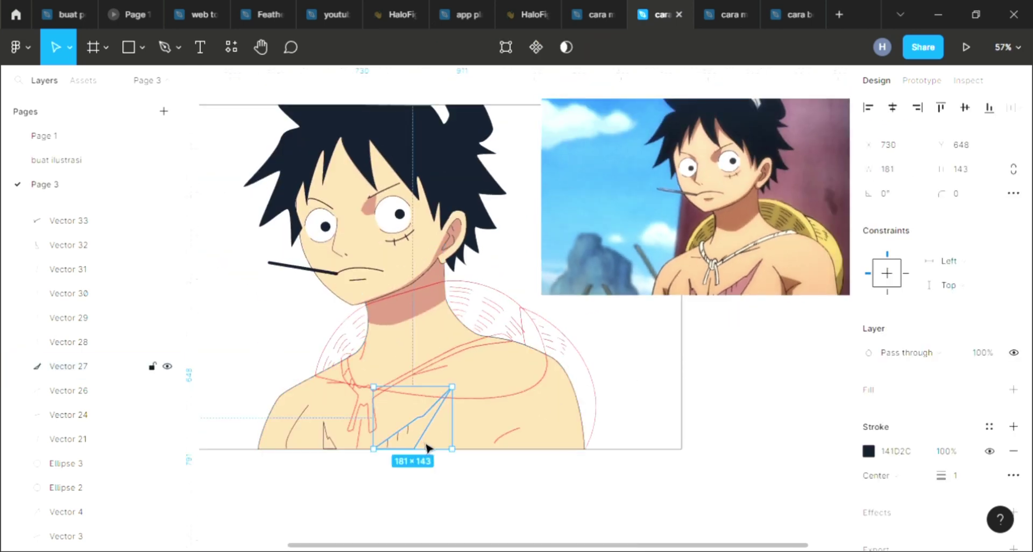
pyautogui.click(1013, 390)
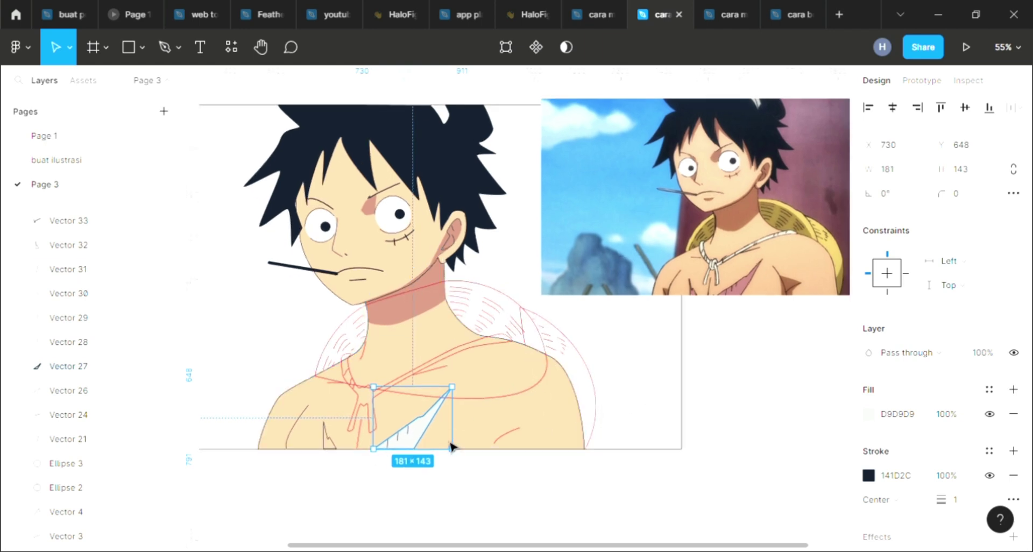
pyautogui.scroll(2, 782, 369)
pyautogui.scroll(1, 796, 263)
pyautogui.scroll(3, 783, 243)
pyautogui.scroll(2, 734, 187)
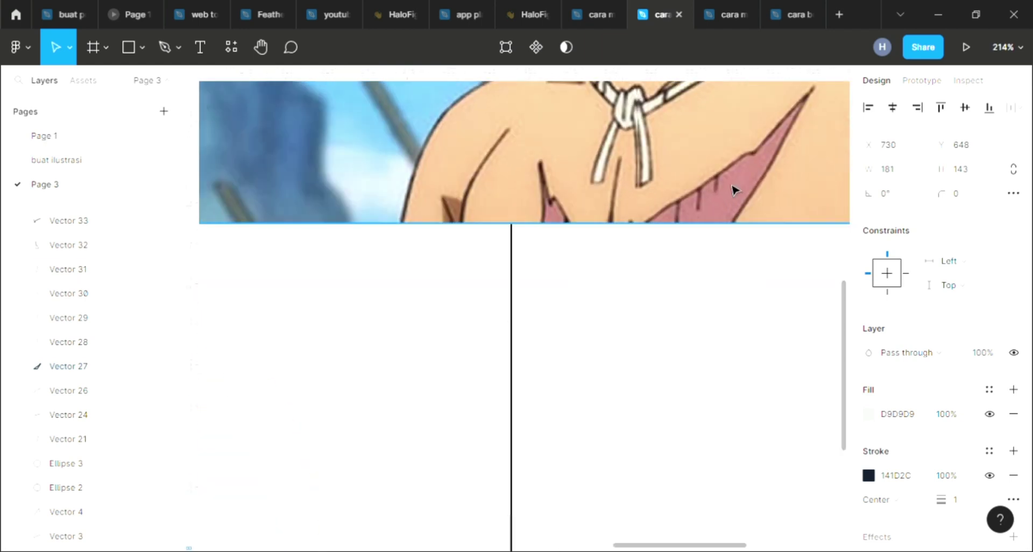
pyautogui.scroll(2, 733, 187)
pyautogui.scroll(1, 733, 187)
pyautogui.scroll(1, 733, 191)
pyautogui.scroll(1, 734, 191)
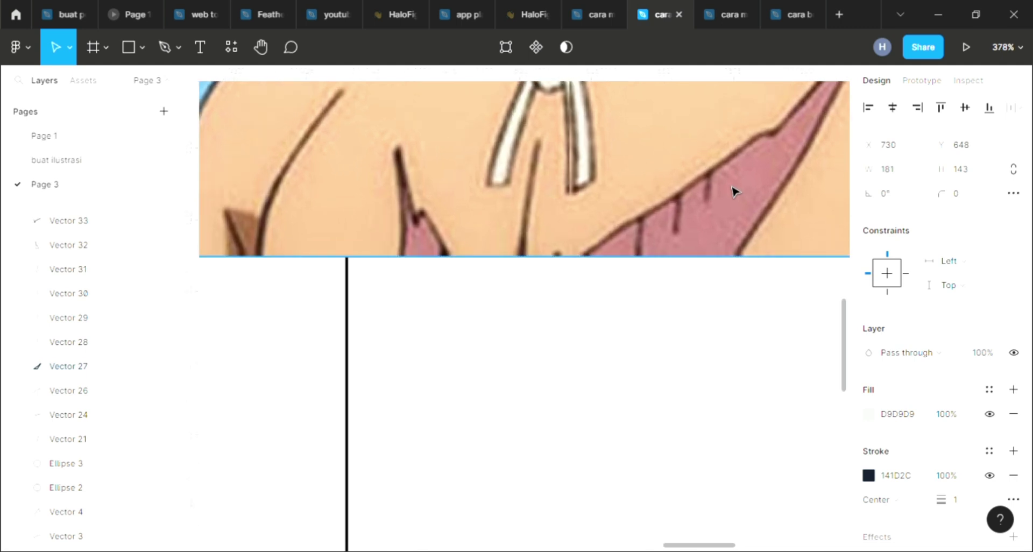
pyautogui.press('i')
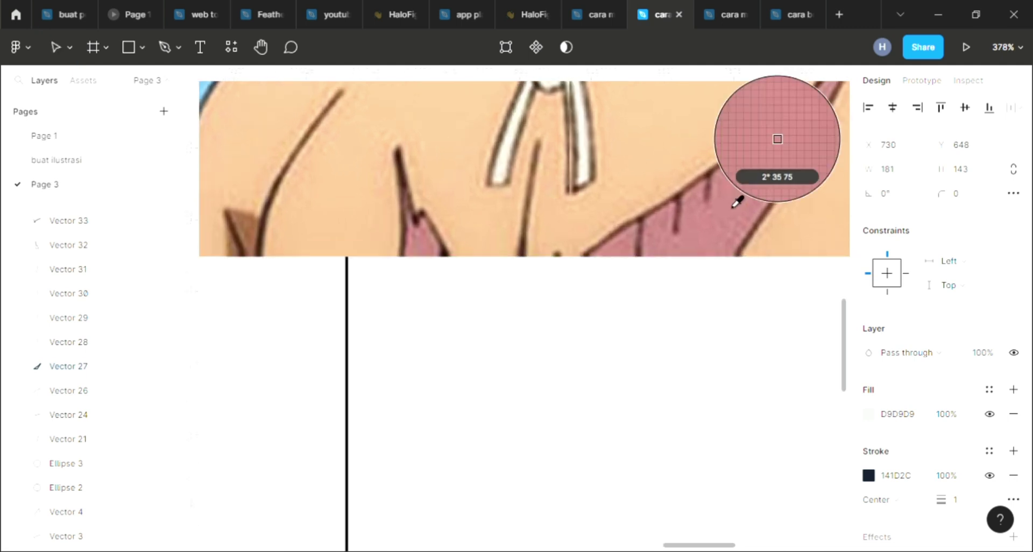
pyautogui.click(738, 201)
# Step: Clear the selection and pan back over the chest drawing
pyautogui.click(668, 452)
pyautogui.scroll(-3, 669, 452)
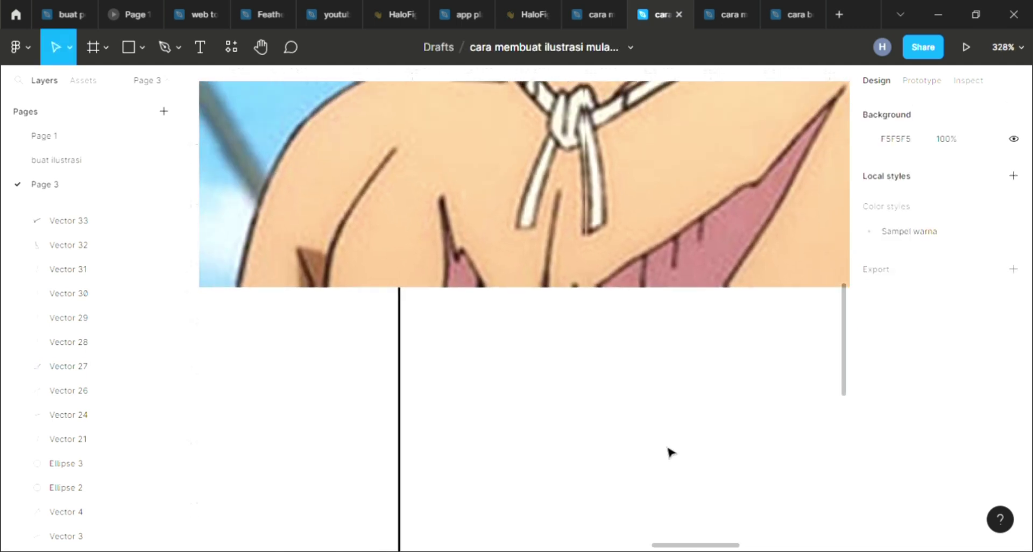
pyautogui.scroll(-6, 669, 452)
pyautogui.scroll(-2, 670, 452)
pyautogui.scroll(-3, 670, 452)
pyautogui.scroll(-5, 667, 452)
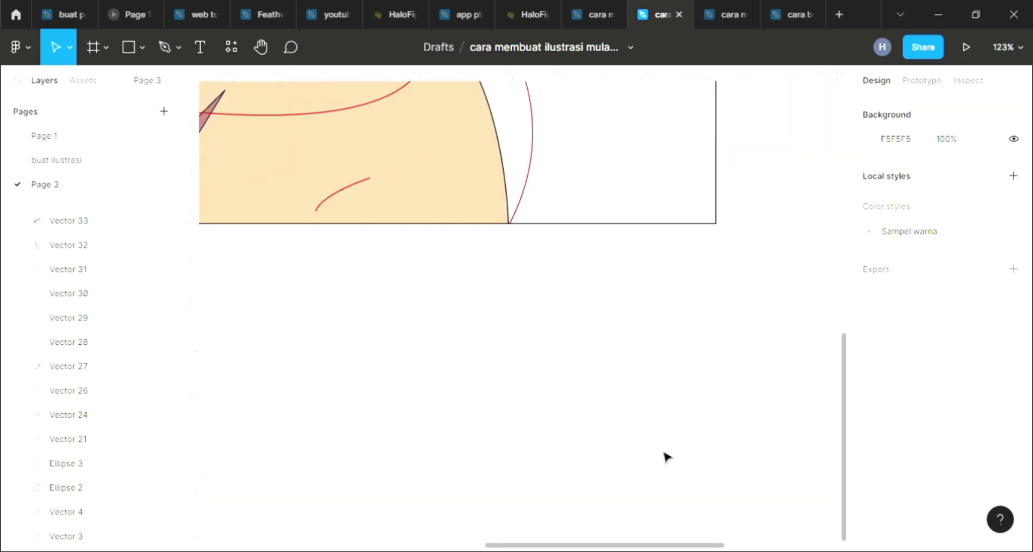
pyautogui.hscroll(-1, 664, 452)
pyautogui.hscroll(-2, 593, 384)
pyautogui.hscroll(-3, 222, 204)
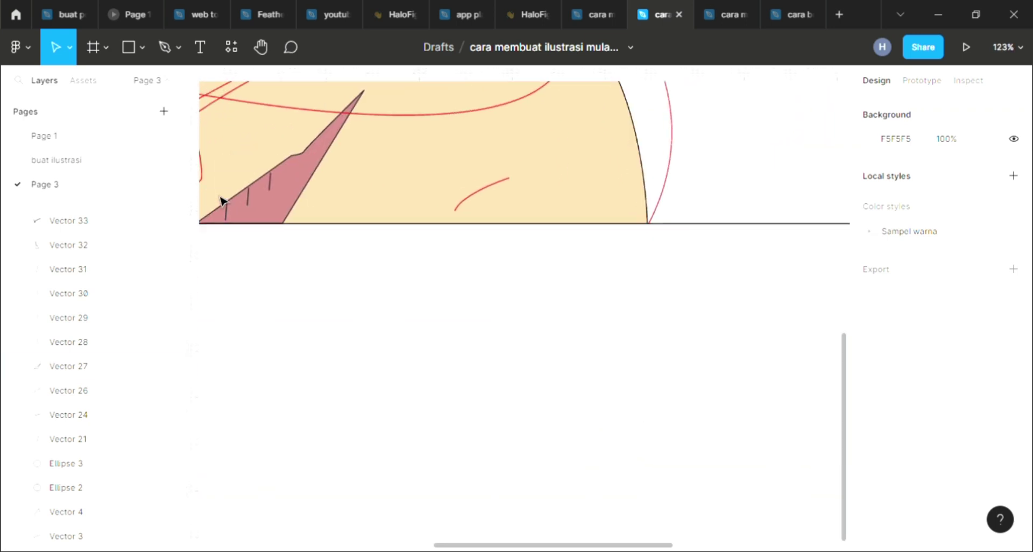
pyautogui.hscroll(-5, 269, 226)
pyautogui.scroll(5, 309, 259)
pyautogui.scroll(-1, 478, 421)
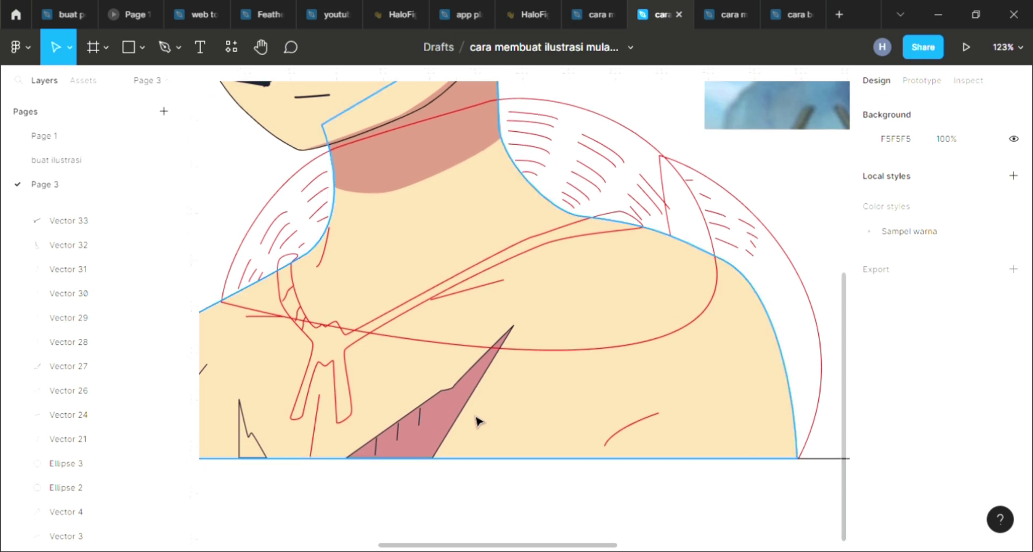
# Step: Reselect the pink chest triangle (Vector 27) and start sampling a colour from the screen
pyautogui.click(444, 441)
pyautogui.scroll(-3, 444, 440)
pyautogui.scroll(-3, 445, 440)
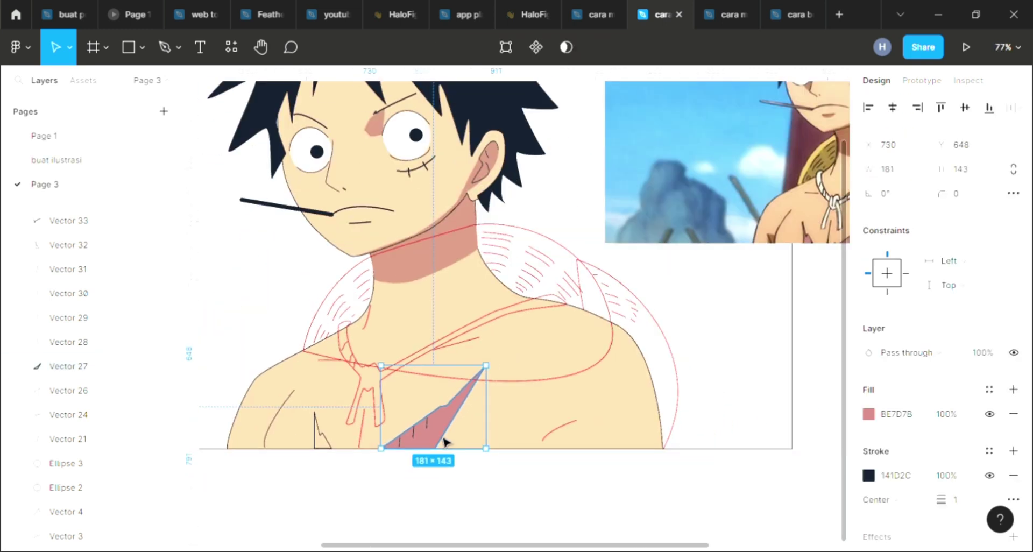
pyautogui.scroll(-3, 445, 439)
pyautogui.press('i')
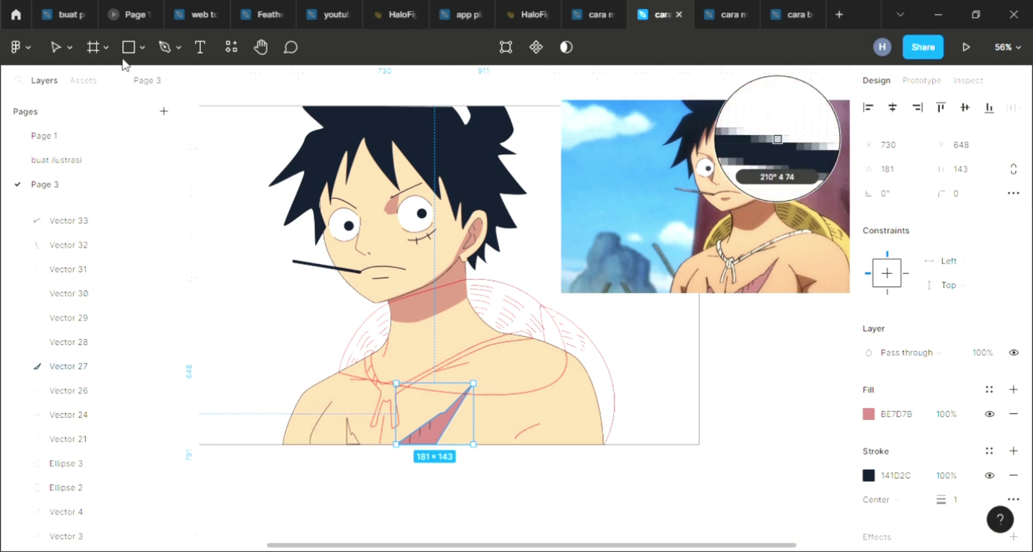
# Step: Add a fill to the small chest sliver (Vector 32) and give it the chest patch's pink
pyautogui.click(56, 46)
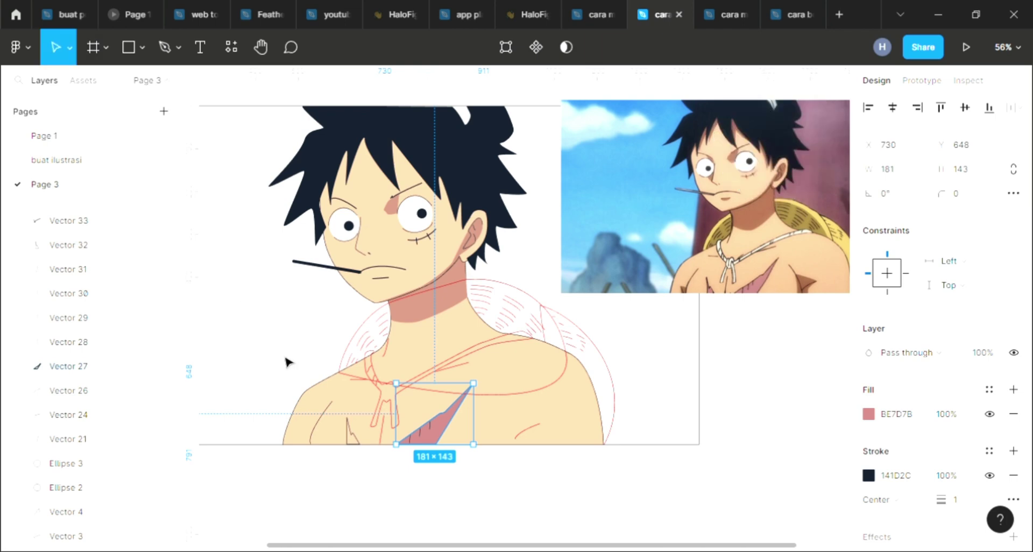
pyautogui.click(354, 442)
pyautogui.scroll(2, 358, 442)
pyautogui.scroll(3, 359, 444)
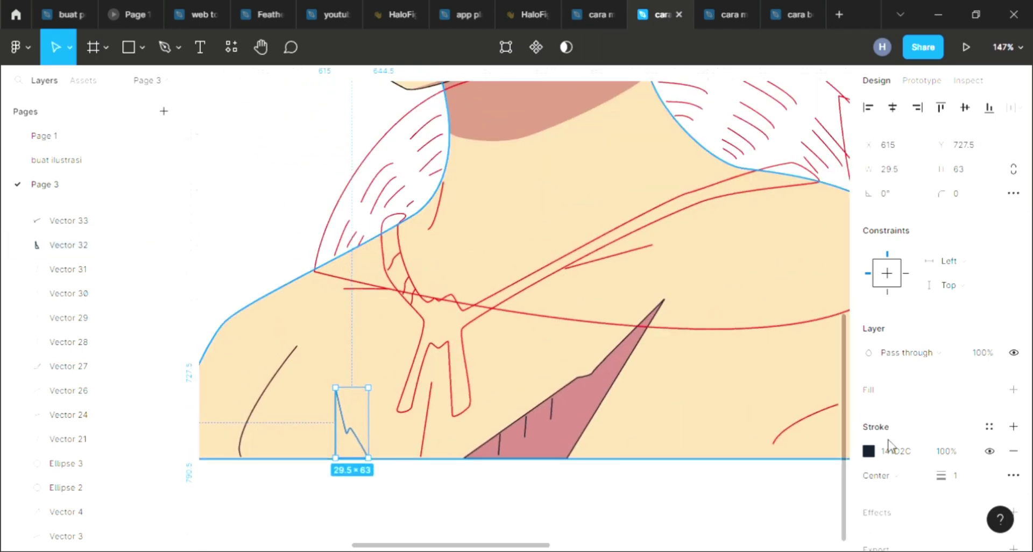
pyautogui.scroll(-1, 462, 439)
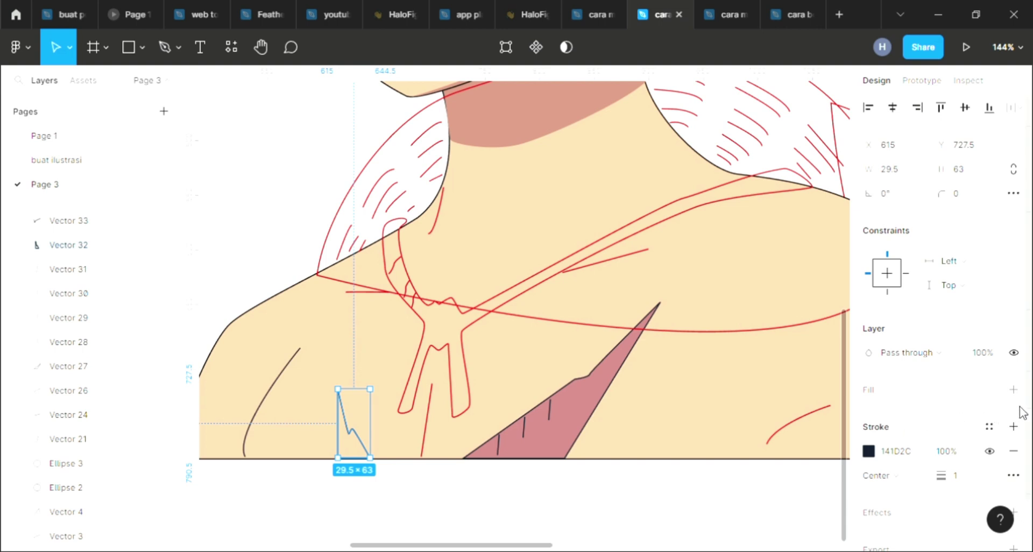
pyautogui.click(1013, 389)
pyautogui.scroll(-2, 662, 390)
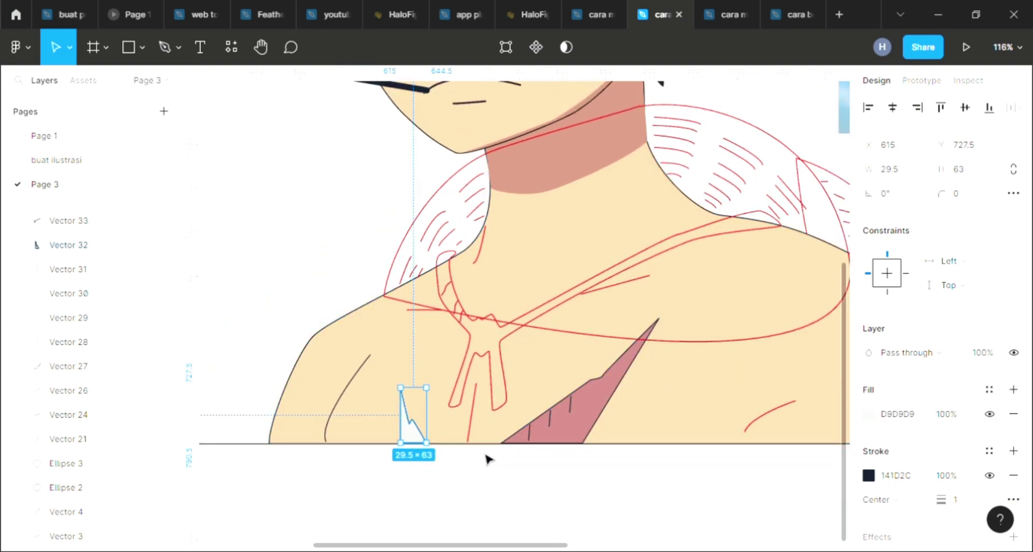
pyautogui.press('i')
pyautogui.click(569, 443)
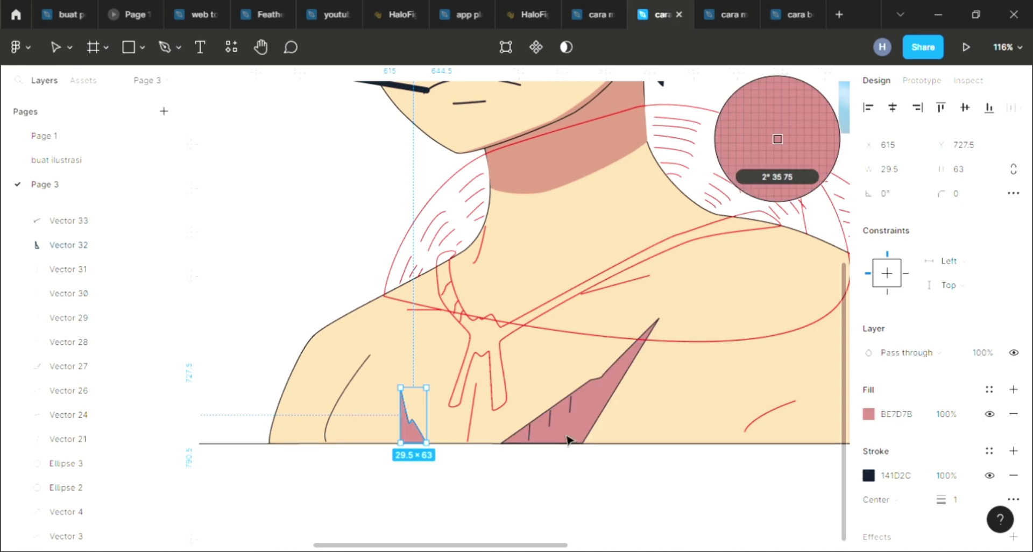
pyautogui.click(585, 489)
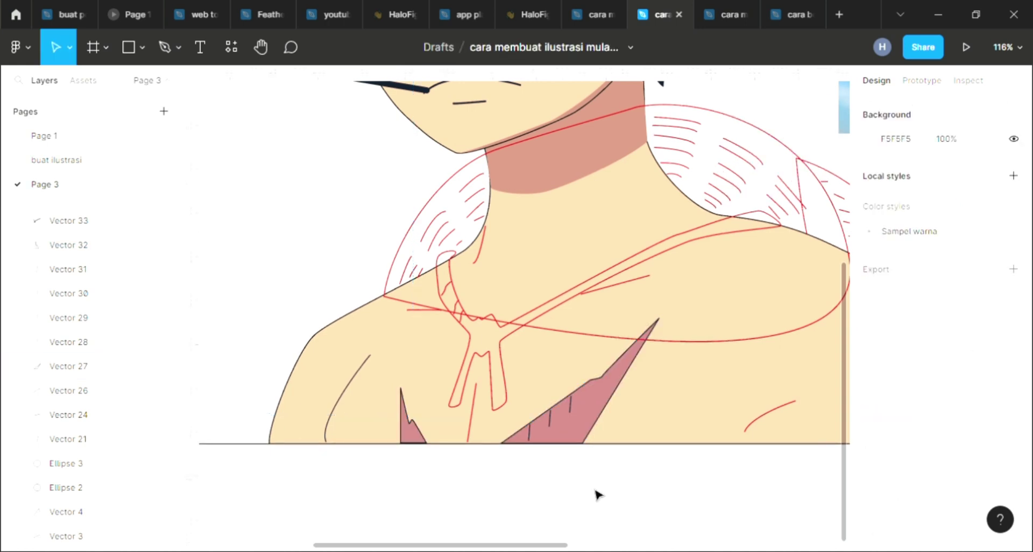
# Step: Recolour the thin red vertical line (Vector 31) to the dark hair colour
pyautogui.click(474, 422)
pyautogui.scroll(5, 532, 291)
pyautogui.scroll(1, 532, 291)
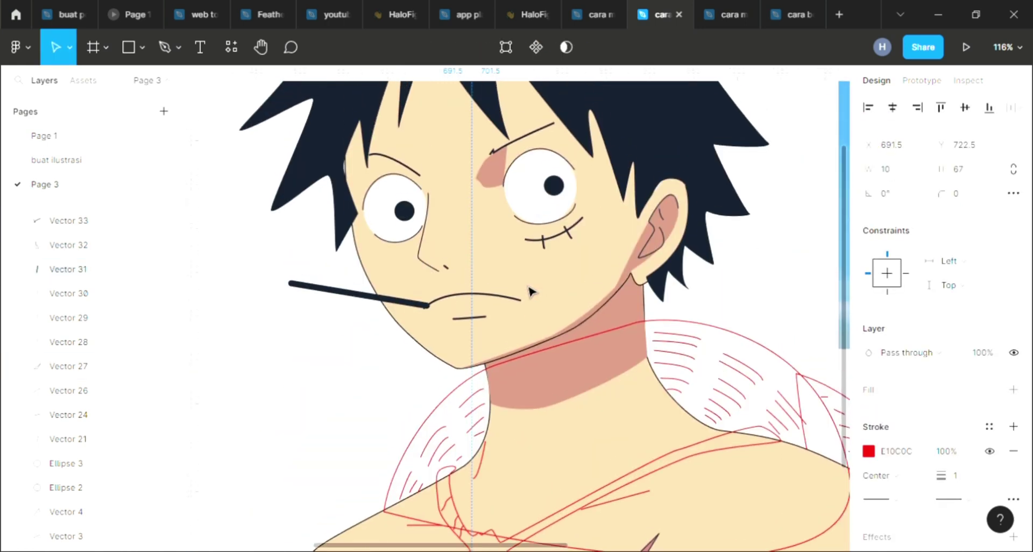
pyautogui.press('i')
pyautogui.click(663, 151)
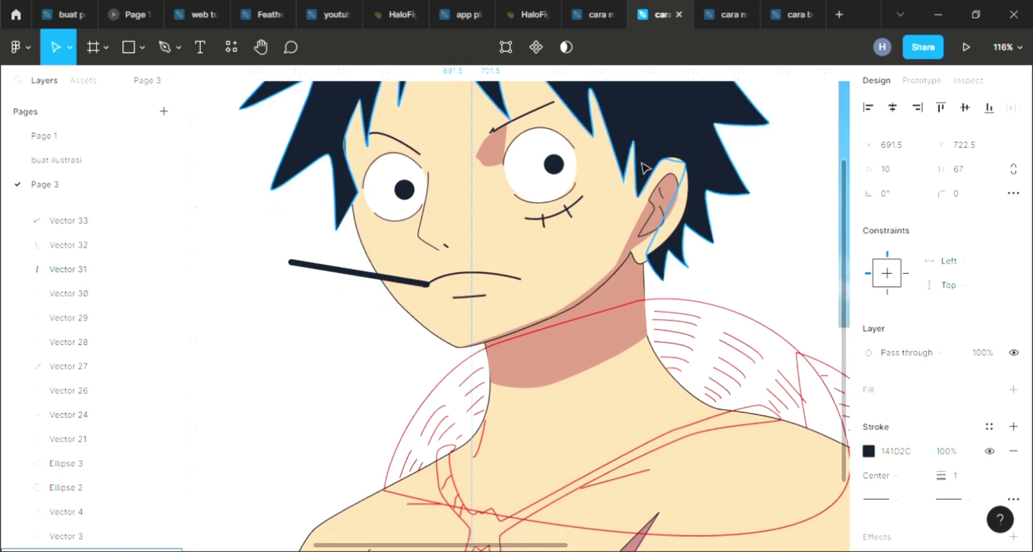
pyautogui.scroll(-8, 644, 166)
# Step: Recolour the small red curve on the right chest (Vector 26) to dark hair colour 141D2C
pyautogui.click(559, 466)
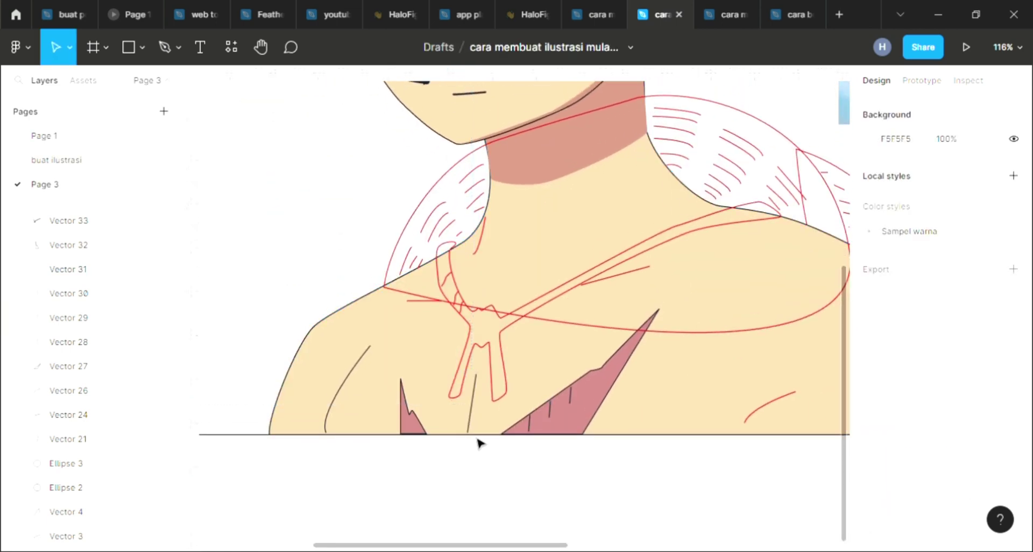
pyautogui.click(759, 419)
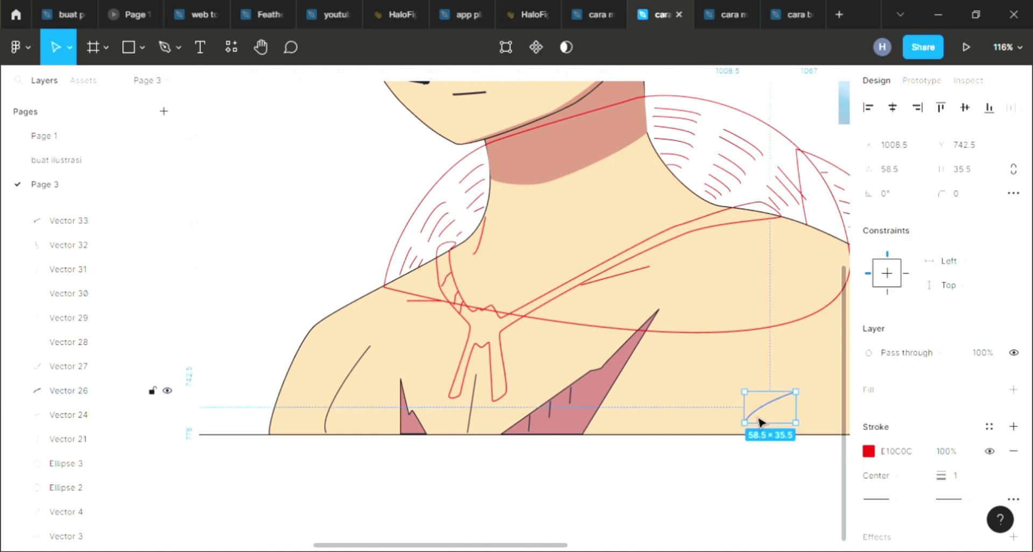
pyautogui.scroll(5, 727, 409)
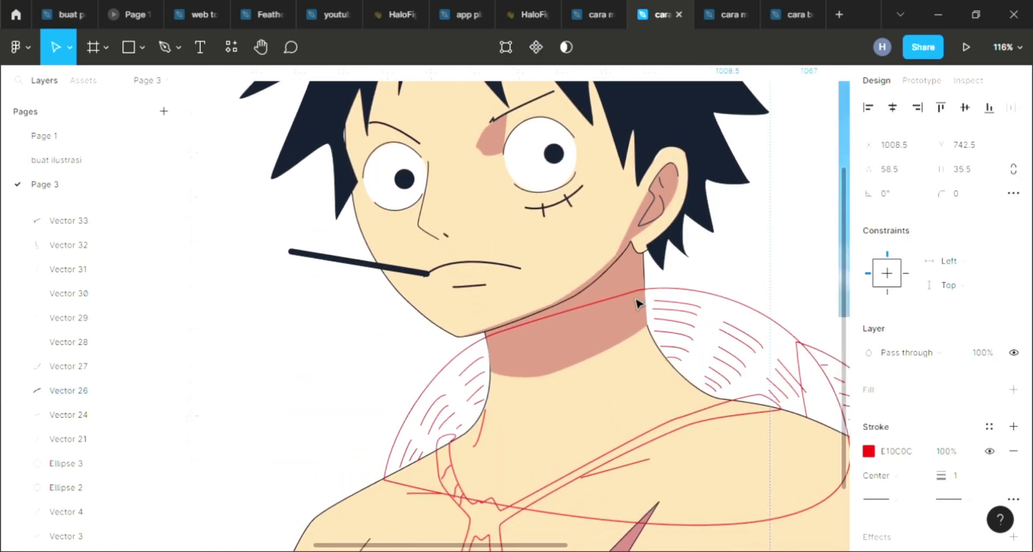
pyautogui.scroll(-2, 643, 285)
pyautogui.press('i')
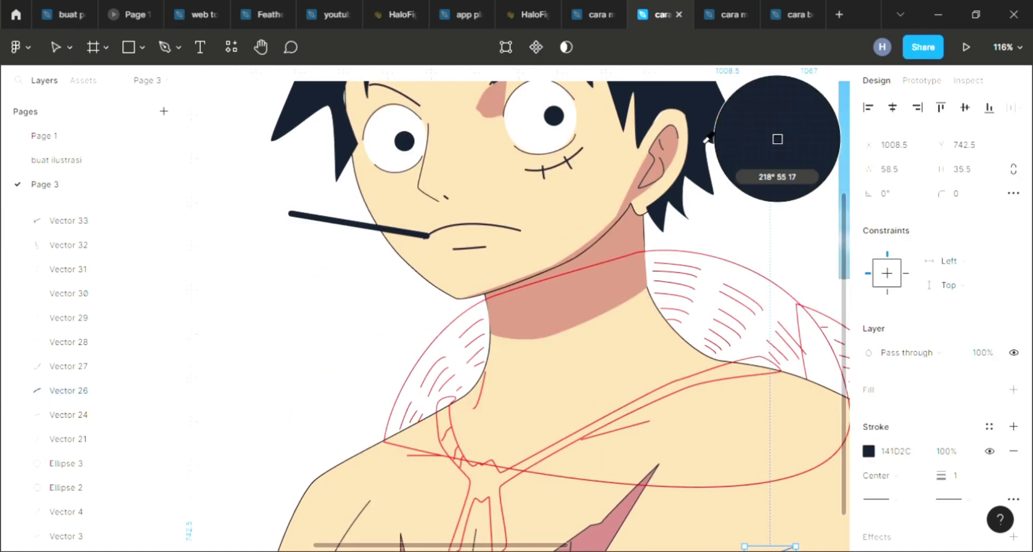
pyautogui.press('Escape')
pyautogui.scroll(-2, 673, 292)
pyautogui.scroll(-4, 673, 293)
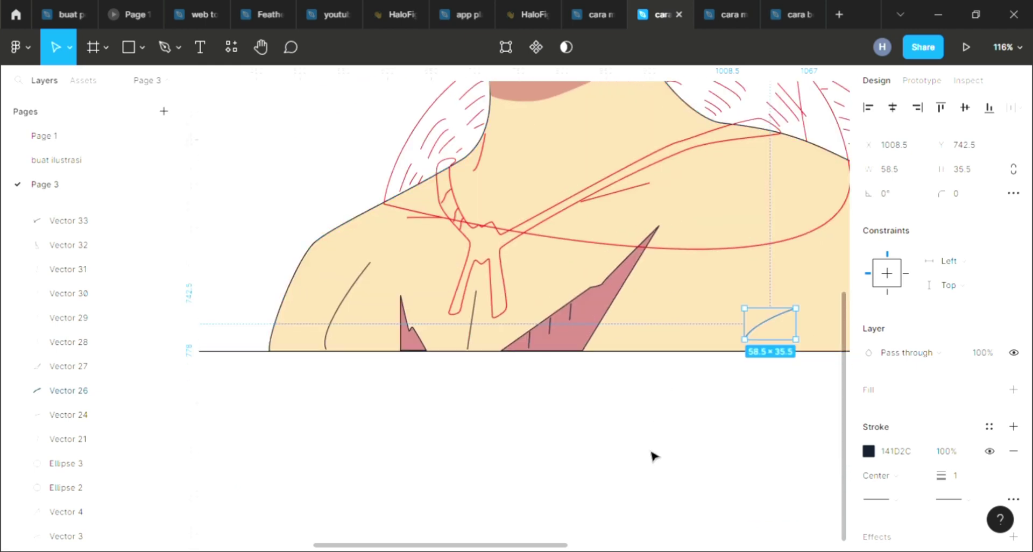
pyautogui.press('Escape')
pyautogui.scroll(-3, 652, 454)
pyautogui.scroll(-3, 652, 454)
pyautogui.hscroll(5, 547, 369)
# Step: Zoom around the reference's shoulder and rope area to compare it with the drawing
pyautogui.scroll(1, 548, 366)
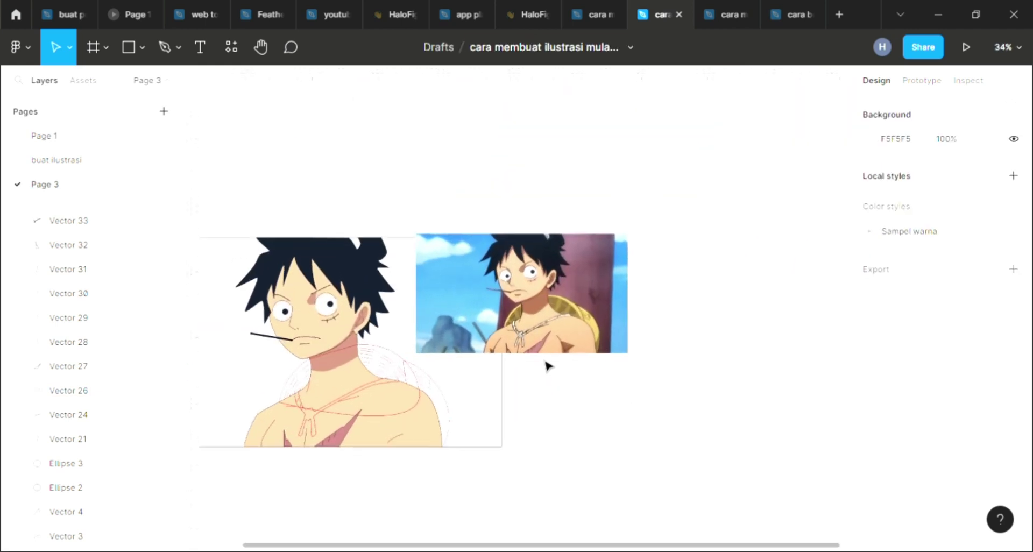
pyautogui.scroll(2, 547, 357)
pyautogui.hscroll(-3, 547, 357)
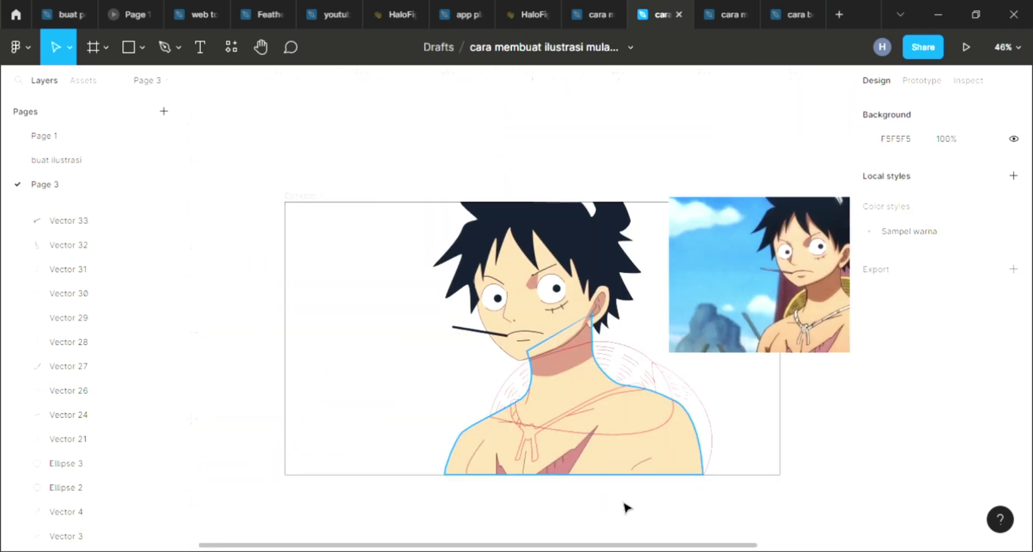
pyautogui.hscroll(1, 694, 405)
pyautogui.hscroll(1, 712, 392)
pyautogui.hscroll(2, 712, 392)
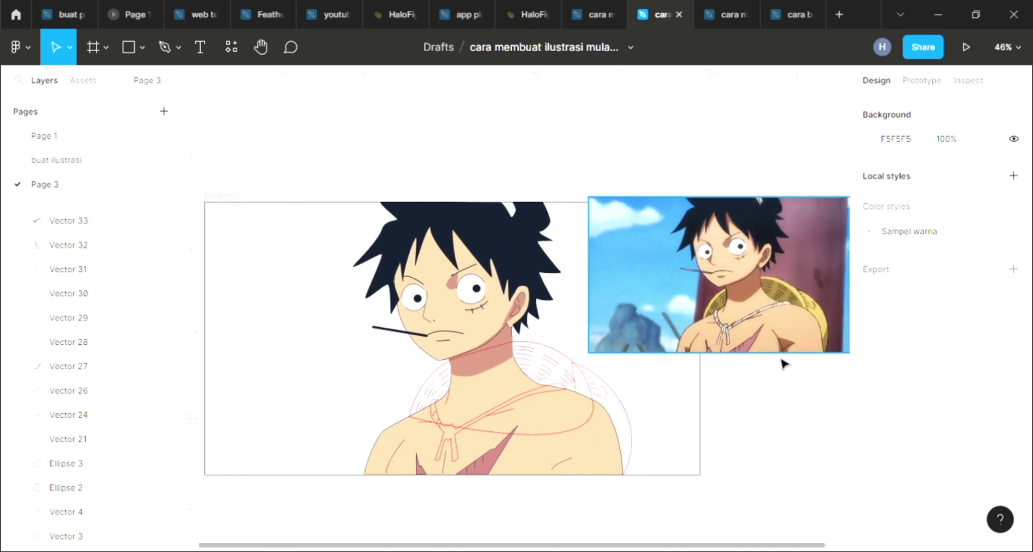
pyautogui.scroll(2, 783, 364)
pyautogui.scroll(2, 791, 360)
pyautogui.scroll(2, 794, 358)
pyautogui.scroll(2, 795, 358)
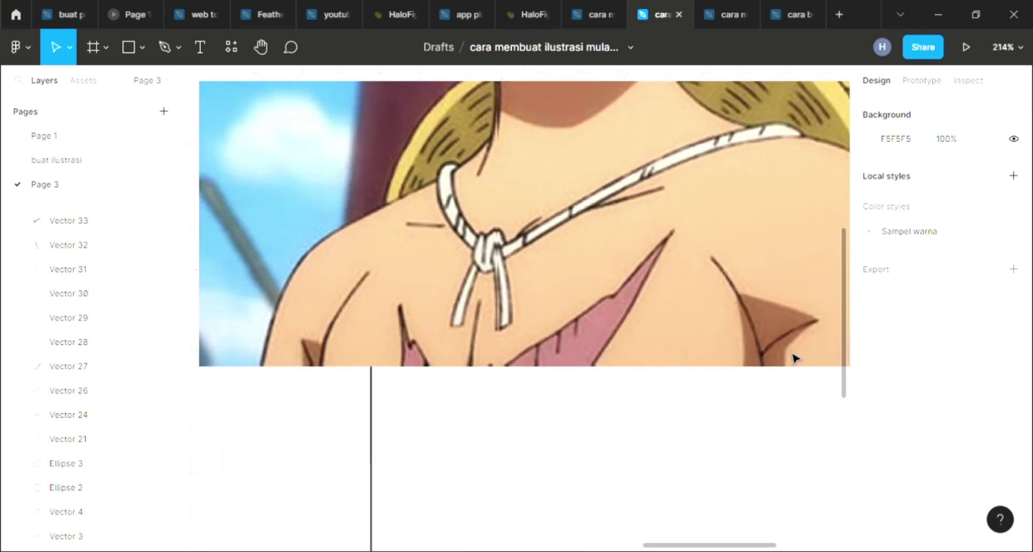
pyautogui.scroll(-1, 794, 359)
pyautogui.scroll(-3, 794, 359)
pyautogui.scroll(-3, 794, 358)
pyautogui.scroll(-1, 795, 347)
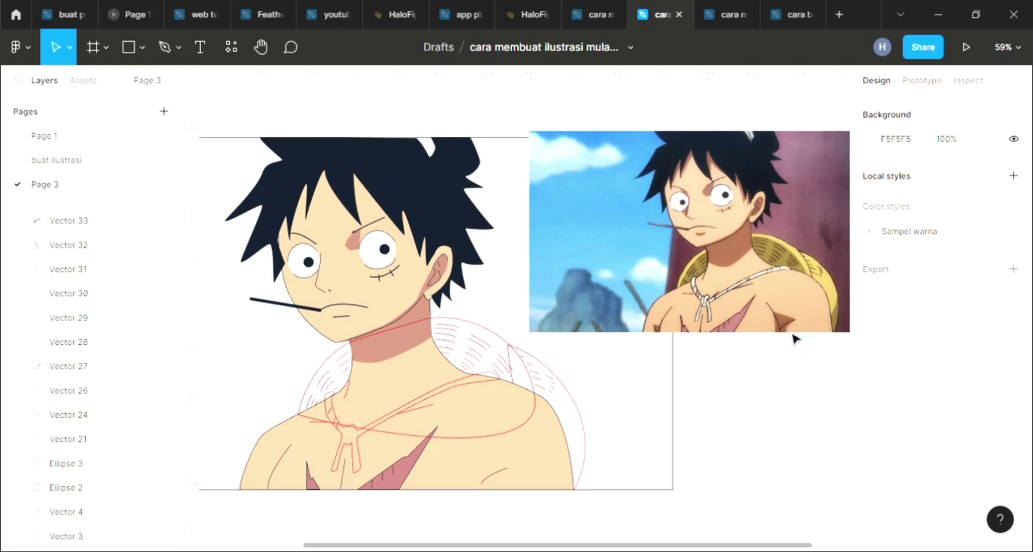
# Step: Select the reference screenshot (image 1) and zoom into its chest
pyautogui.click(782, 327)
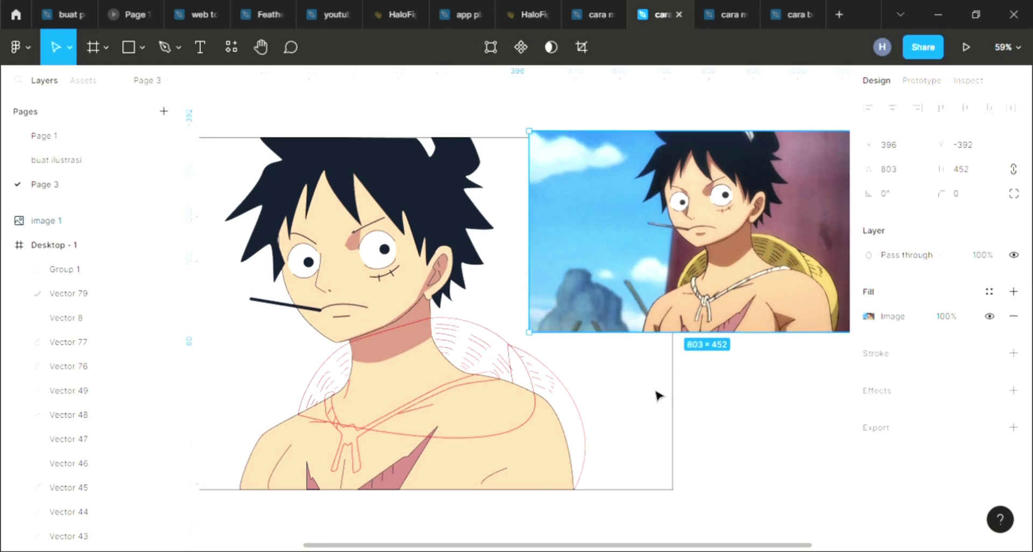
pyautogui.scroll(2, 762, 334)
pyautogui.scroll(2, 762, 334)
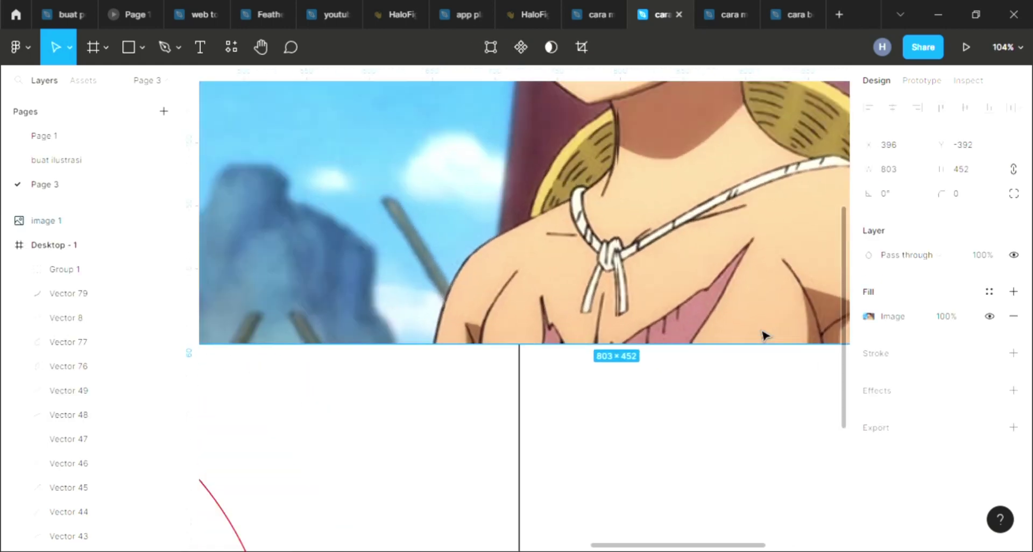
pyautogui.scroll(2, 764, 335)
pyautogui.hscroll(1, 765, 335)
pyautogui.scroll(-1, 764, 334)
pyautogui.scroll(-2, 763, 334)
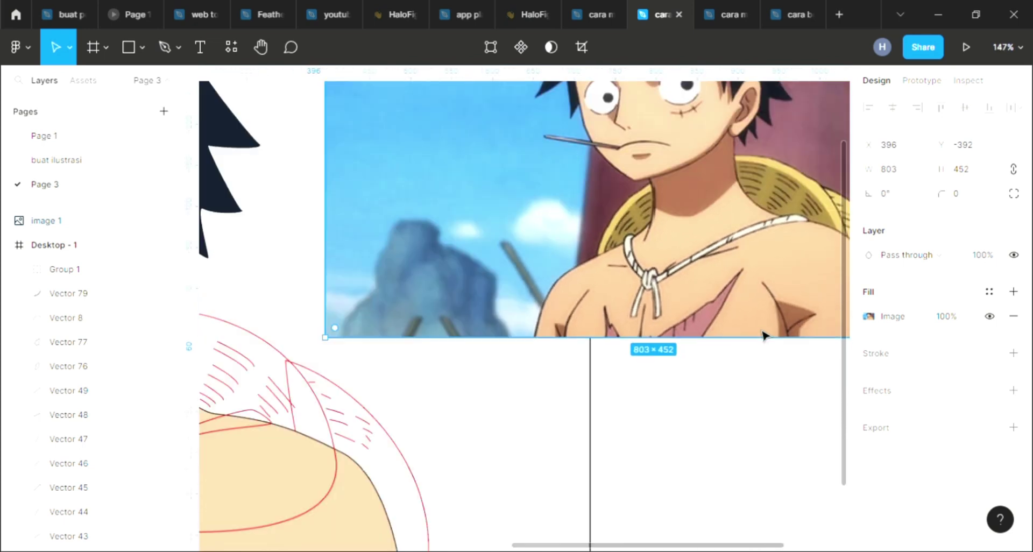
pyautogui.scroll(-3, 765, 335)
pyautogui.scroll(-1, 619, 438)
pyautogui.scroll(1, 461, 441)
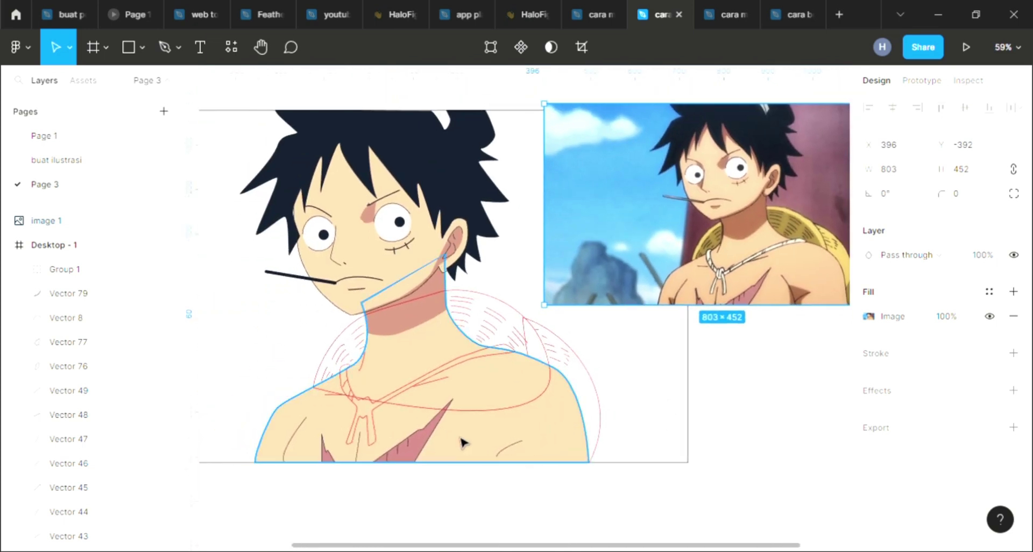
pyautogui.scroll(2, 433, 425)
pyautogui.scroll(1, 433, 425)
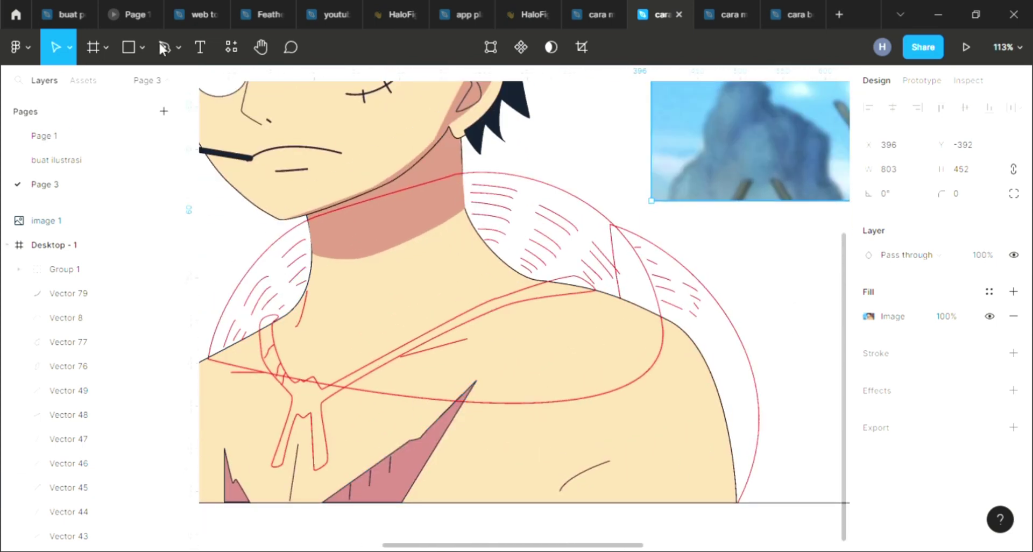
# Step: Switch to the Pen tool and frame the chest crease to trace
pyautogui.press('p')
pyautogui.scroll(1, 524, 482)
pyautogui.scroll(1, 525, 481)
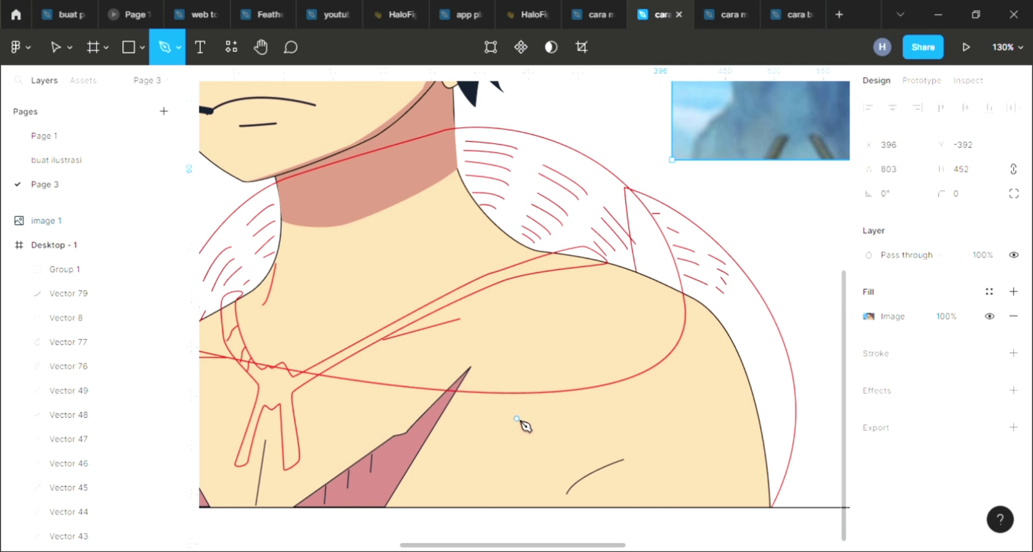
pyautogui.scroll(-2, 525, 425)
pyautogui.scroll(-4, 526, 428)
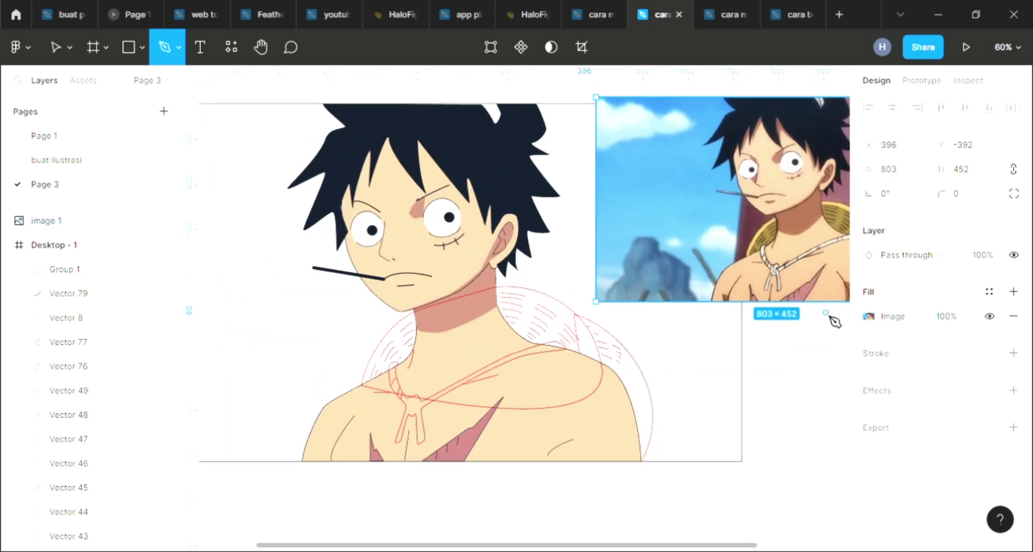
pyautogui.scroll(1, 839, 310)
pyautogui.scroll(2, 844, 294)
pyautogui.scroll(1, 840, 286)
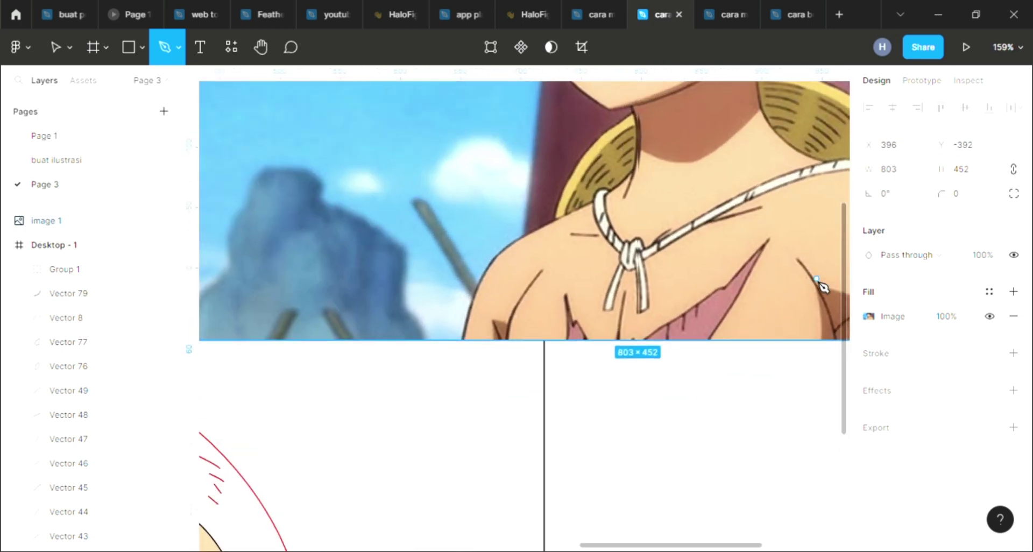
pyautogui.scroll(2, 807, 282)
# Step: Finish tracing the curved crease path along the reference's right shoulder
pyautogui.click(733, 252)
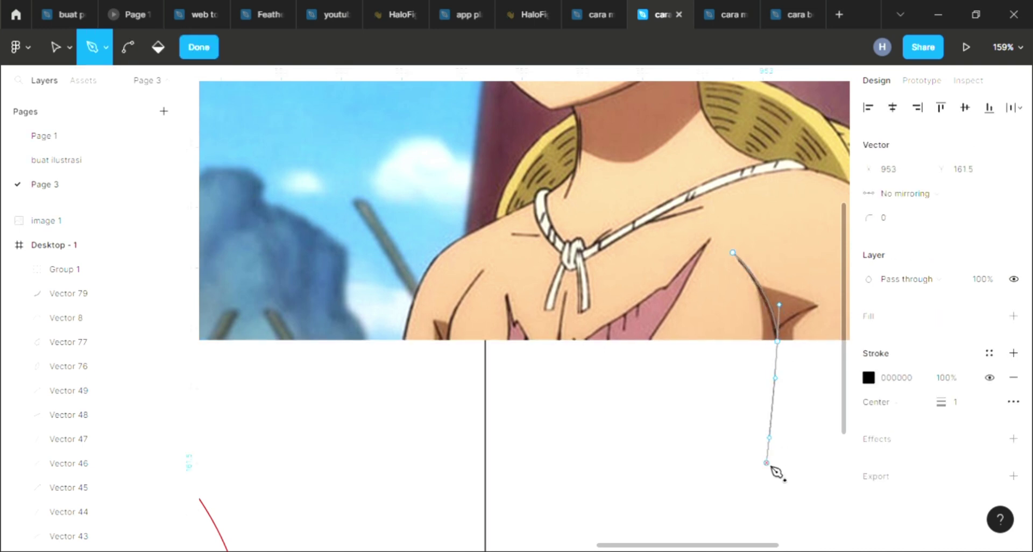
pyautogui.click(766, 462)
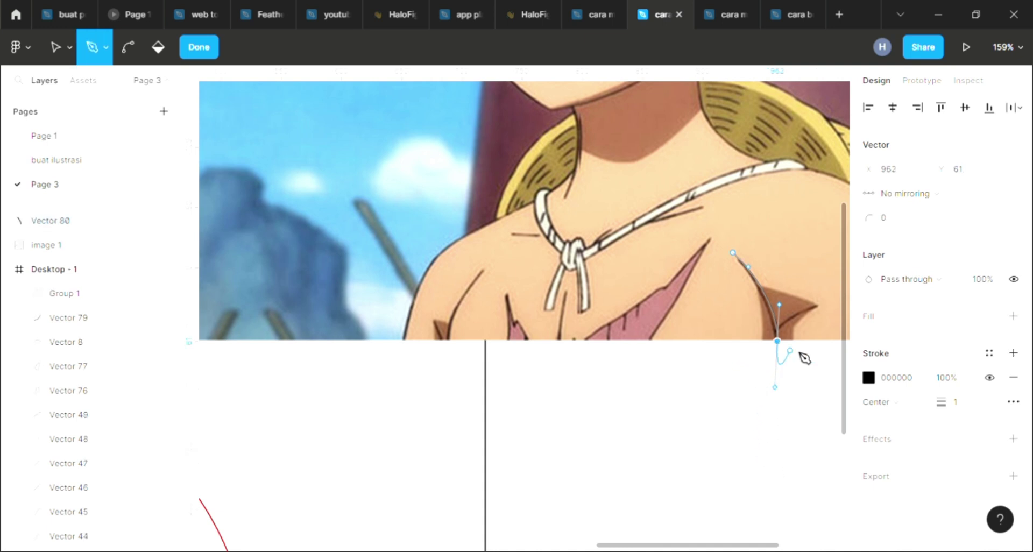
pyautogui.press('Escape')
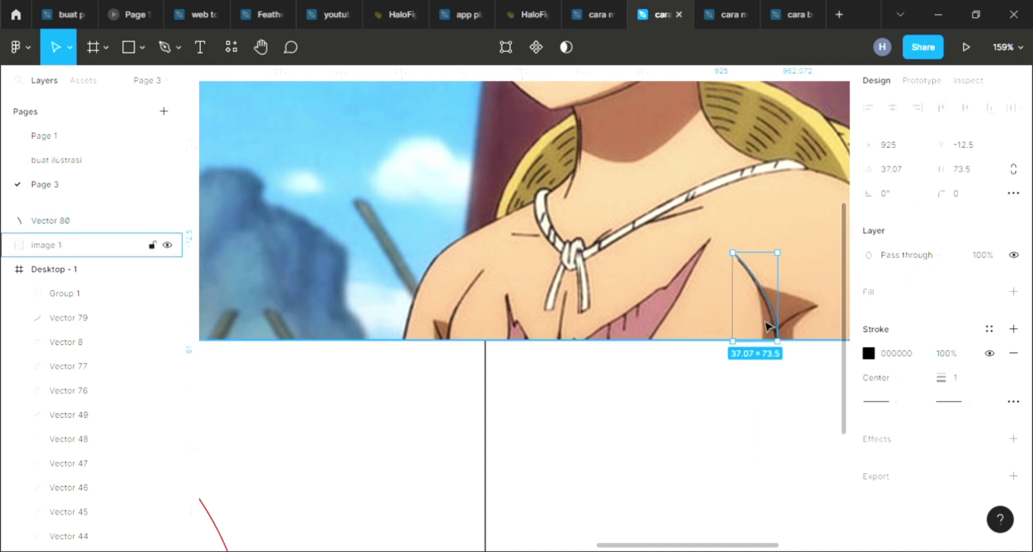
# Step: Move the crease onto the drawing's right shoulder in Desktop - 1 and shrink it slightly
pyautogui.moveTo(767, 326); pyautogui.dragTo(310, 272)
pyautogui.scroll(-3, 317, 277)
pyautogui.hscroll(-3, 317, 275)
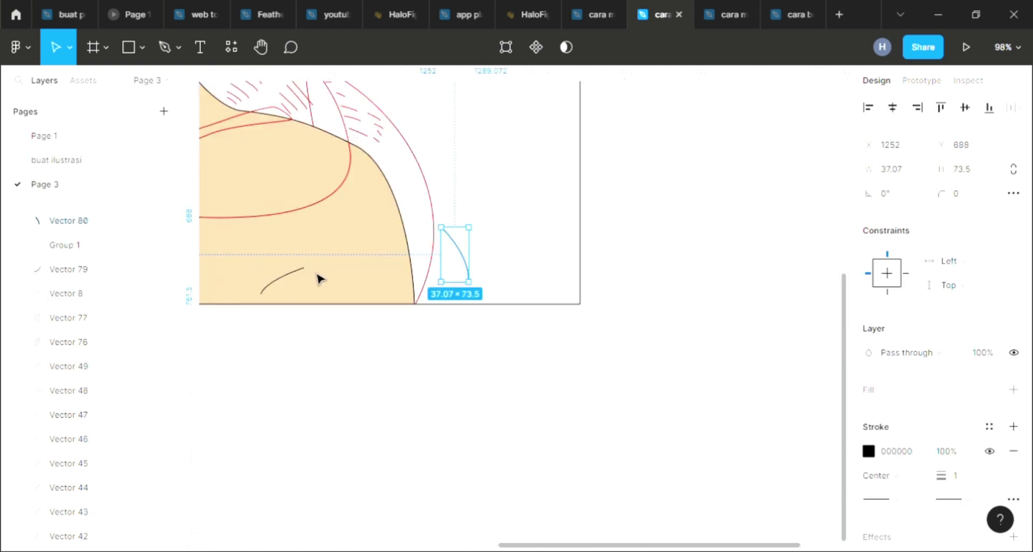
pyautogui.scroll(3, 319, 278)
pyautogui.moveTo(520, 269)
pyautogui.mouseDown()
pyautogui.moveTo(424, 285)
pyautogui.moveTo(458, 289)
pyautogui.moveTo(478, 328)
pyautogui.mouseUp()
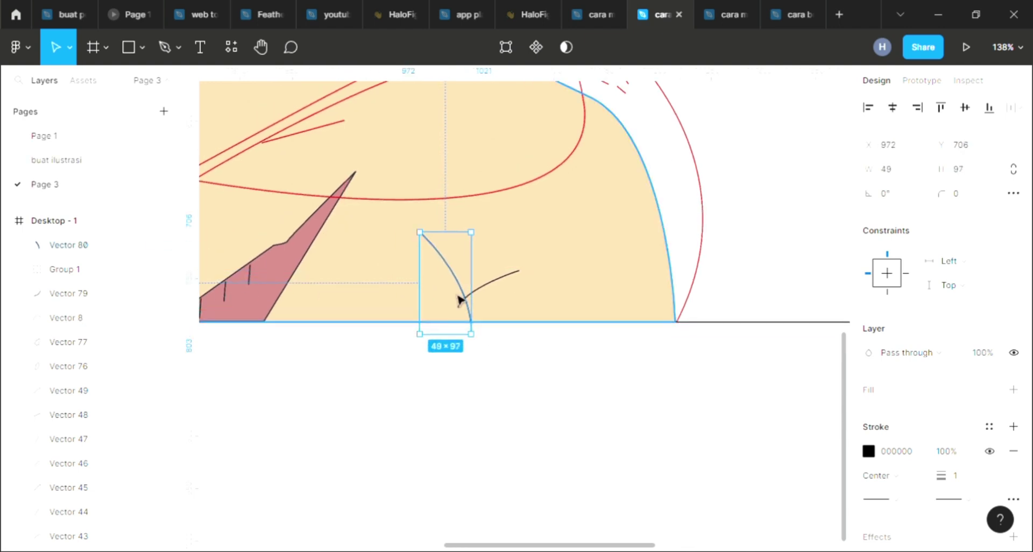
pyautogui.moveTo(461, 296); pyautogui.dragTo(446, 281)
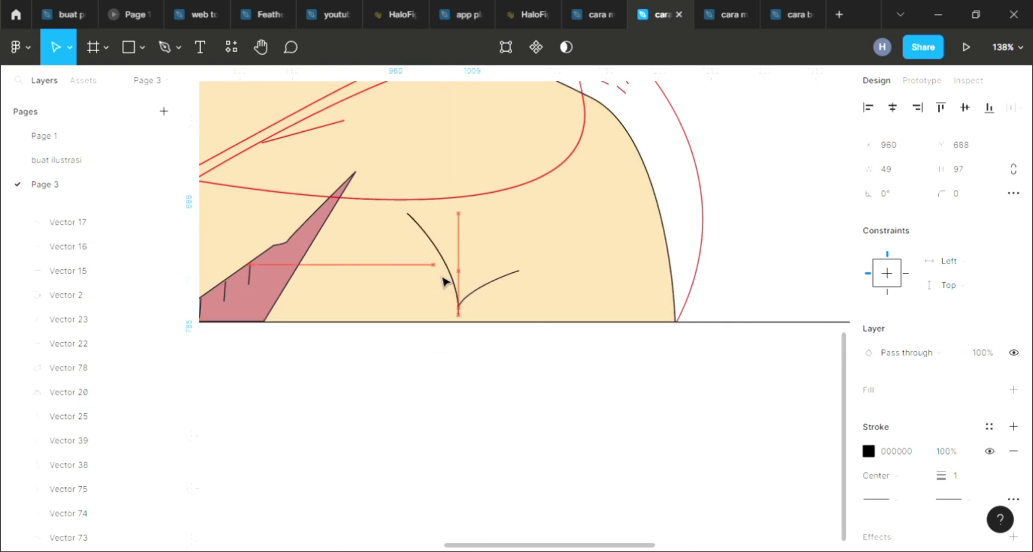
pyautogui.moveTo(411, 220); pyautogui.dragTo(414, 224)
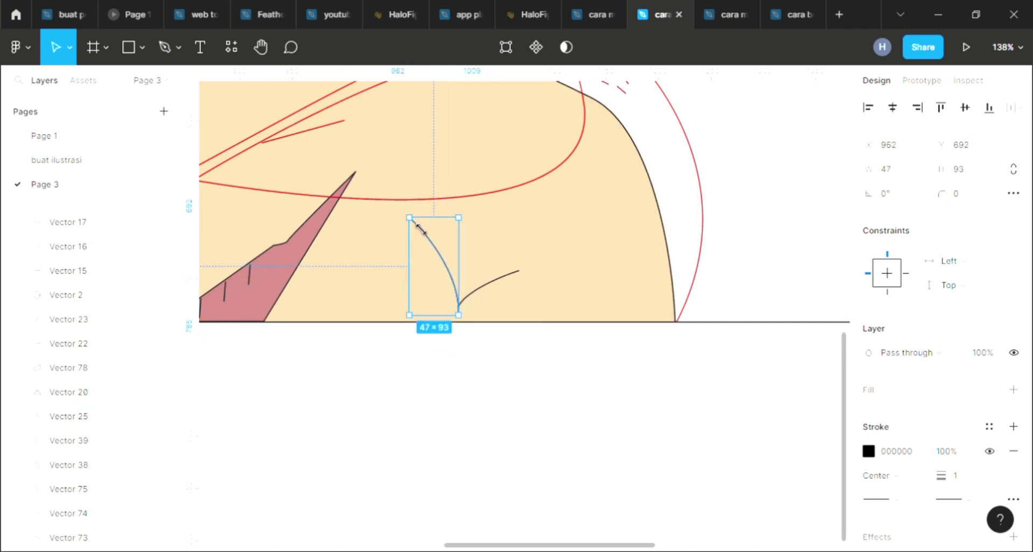
pyautogui.click(467, 405)
pyautogui.scroll(-5, 467, 406)
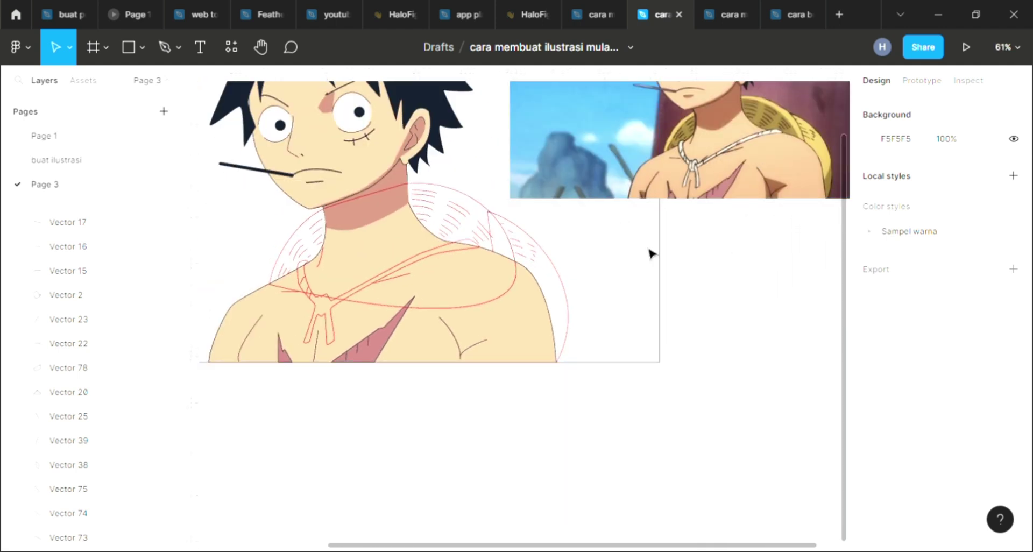
# Step: Zoom in and place Pen anchors around the brown patch on the reference shoulder
pyautogui.scroll(2, 788, 189)
pyautogui.scroll(3, 789, 188)
pyautogui.scroll(3, 788, 188)
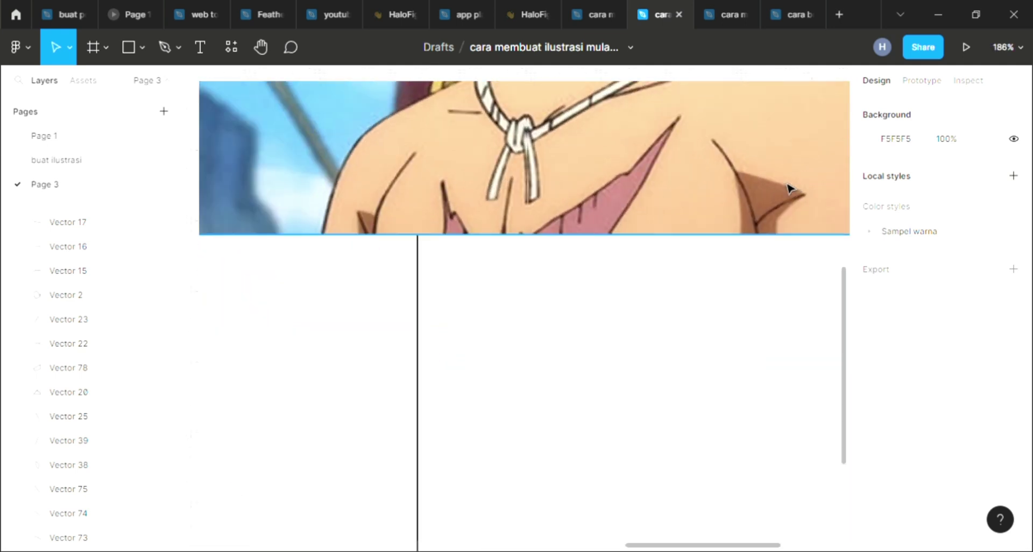
pyautogui.scroll(2, 788, 188)
pyautogui.click(164, 47)
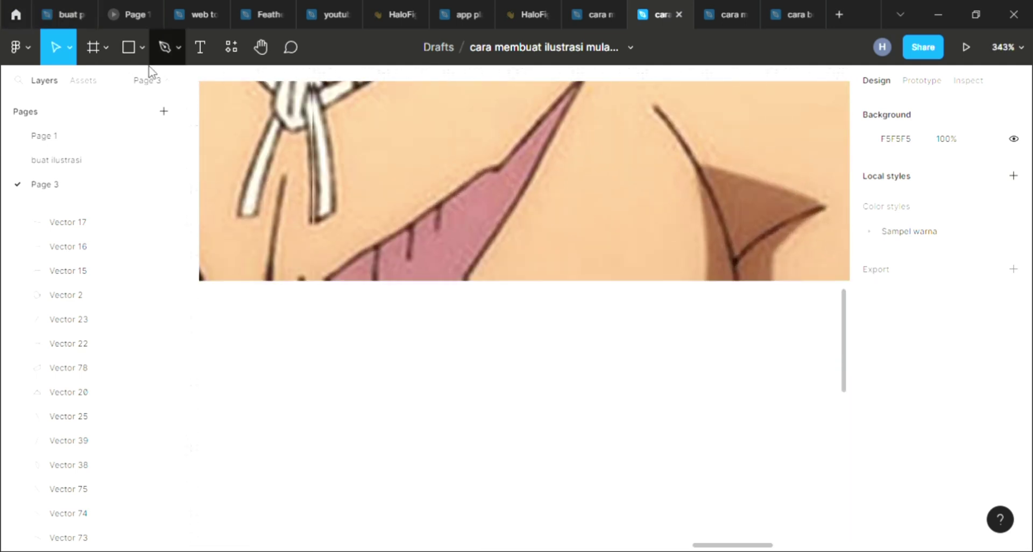
pyautogui.hscroll(2, 640, 186)
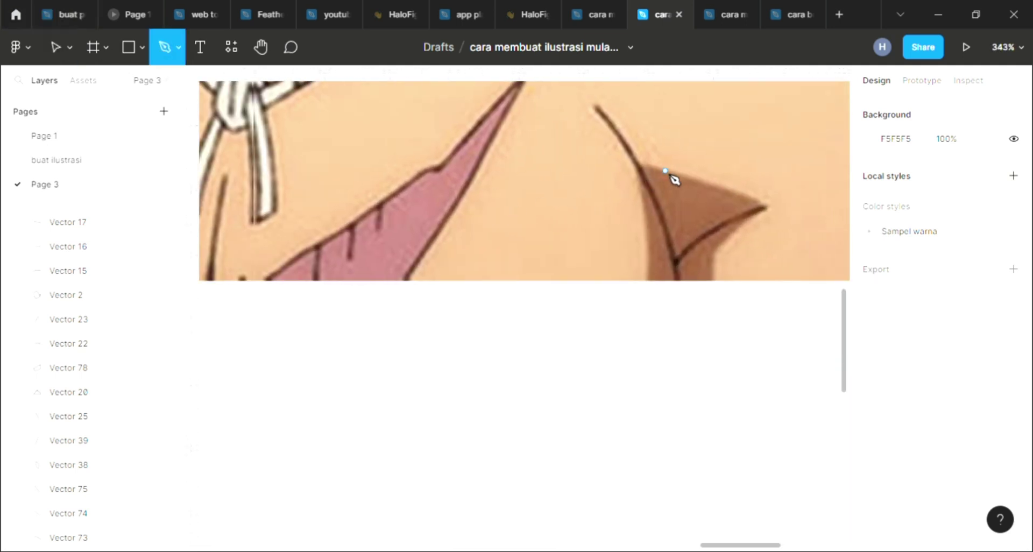
pyautogui.click(639, 164)
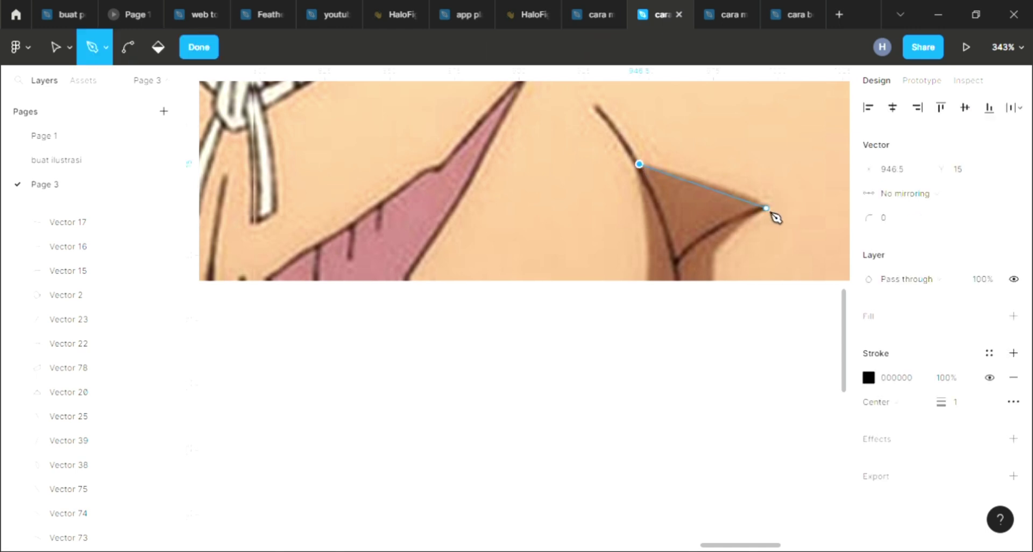
pyautogui.moveTo(766, 209); pyautogui.dragTo(762, 216)
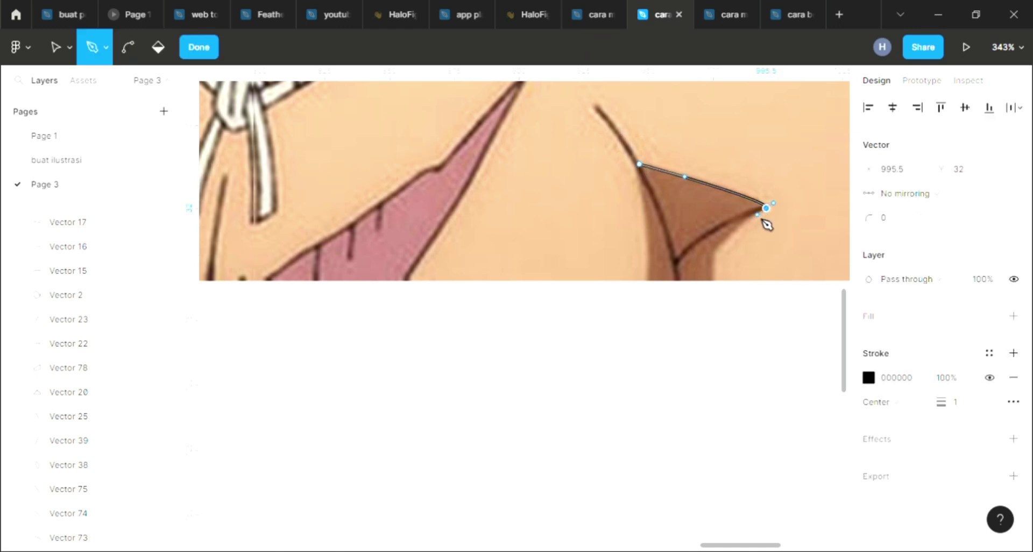
pyautogui.moveTo(715, 250); pyautogui.dragTo(715, 257)
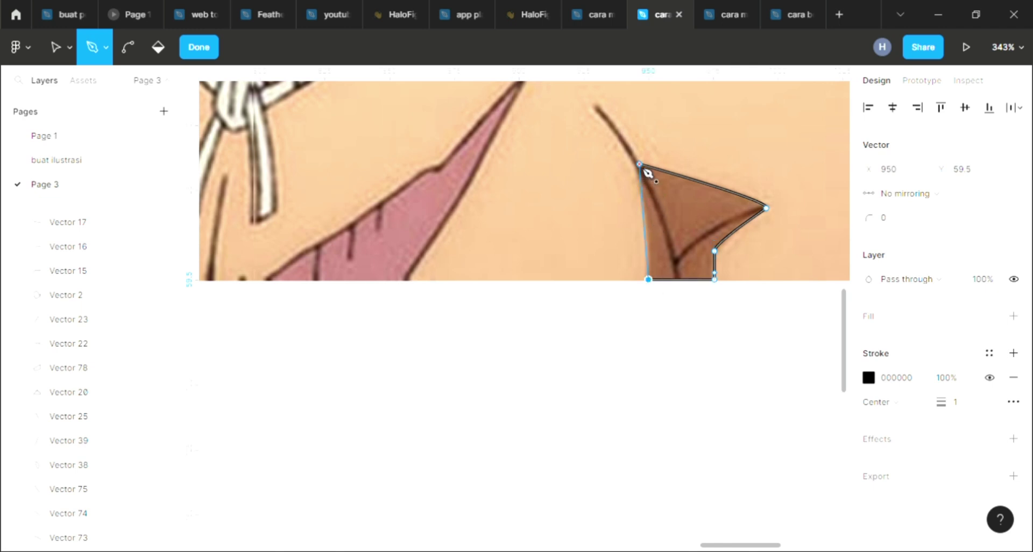
# Step: Close the patch outline at its sharp start point and drag the shape off the reference
pyautogui.click(640, 164)
pyautogui.click(640, 164)
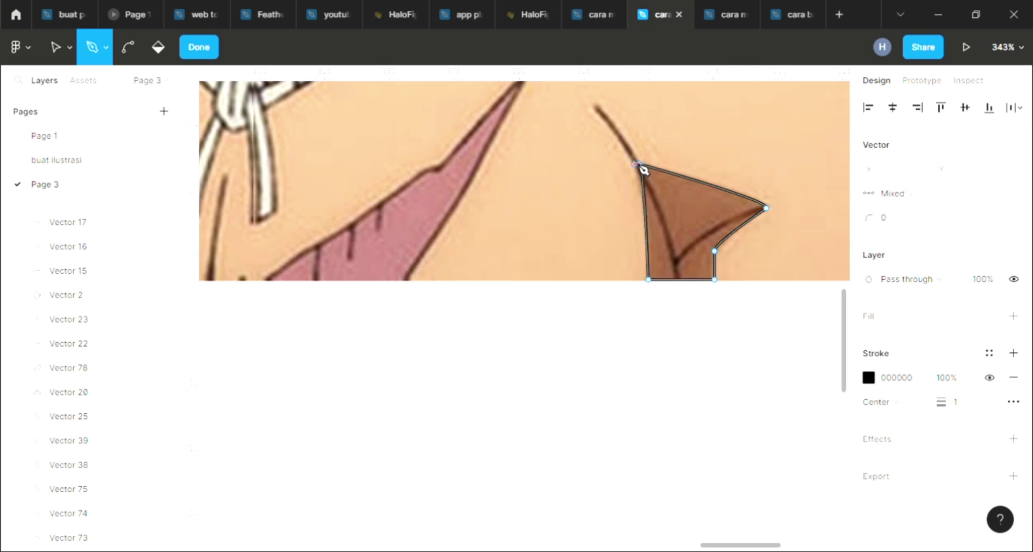
pyautogui.press('Escape')
pyautogui.click(681, 340)
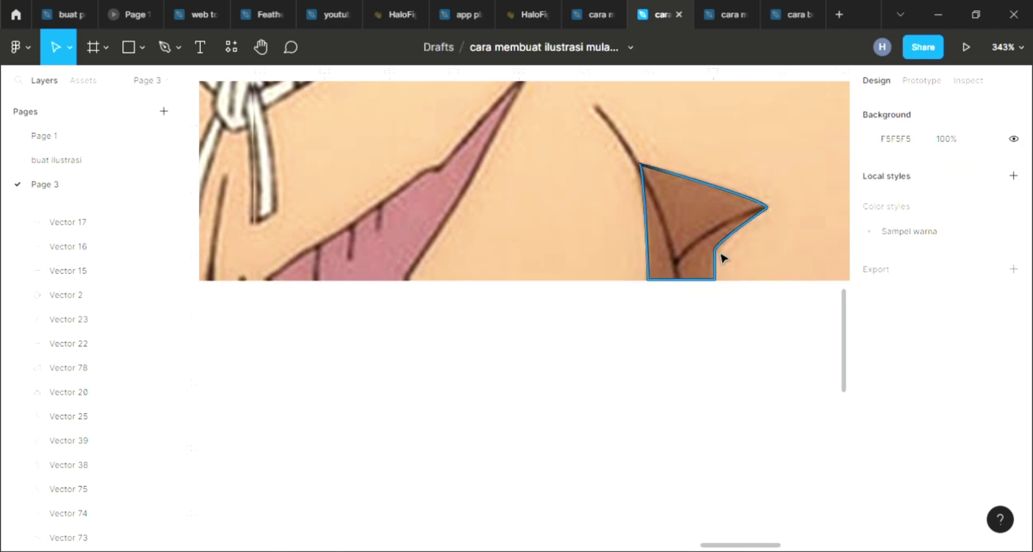
pyautogui.click(721, 258)
pyautogui.moveTo(706, 244); pyautogui.dragTo(345, 428)
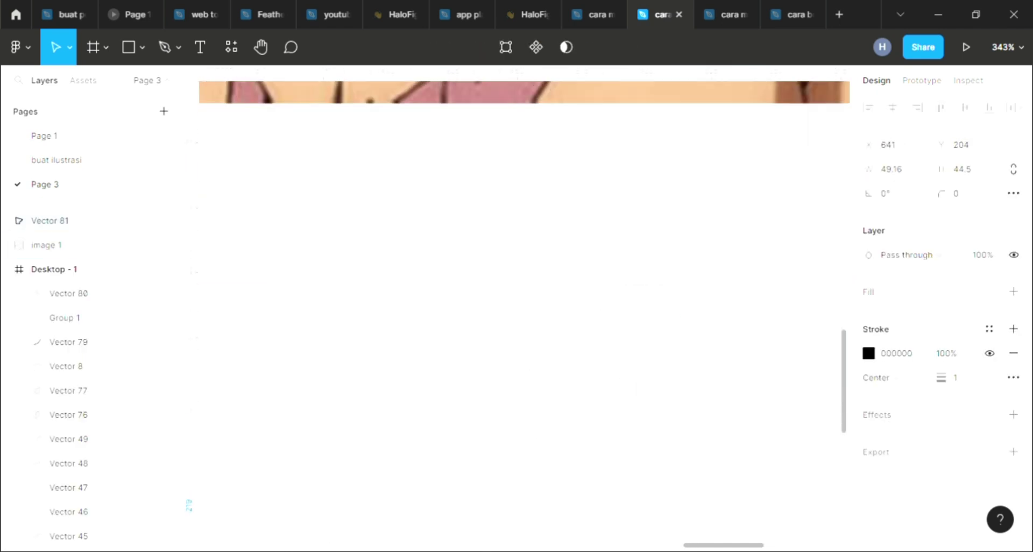
# Step: Place the traced patch on the drawing's shoulder crease inside Desktop - 1
pyautogui.hotkey('ctrl', 'z')
pyautogui.hotkey('ctrl', 'z')
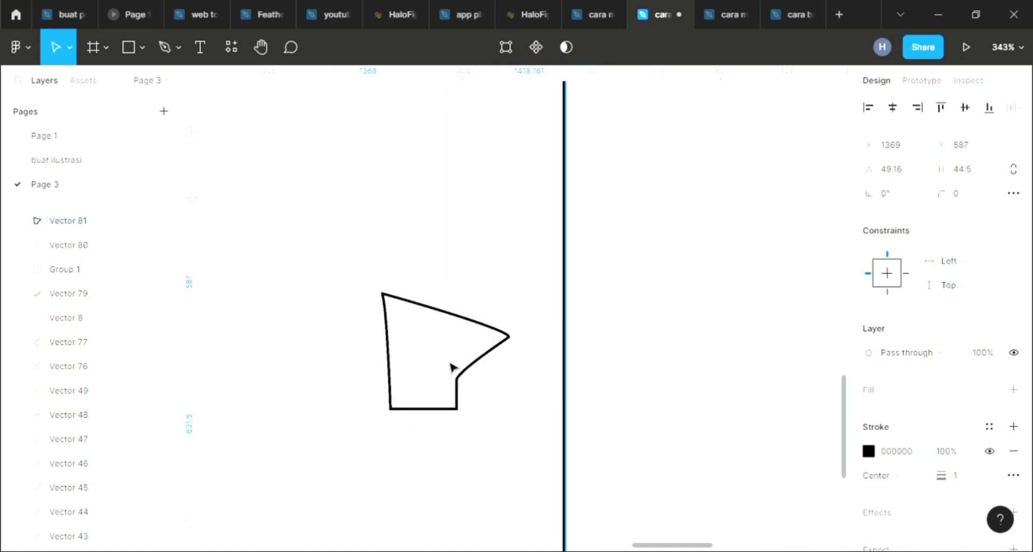
pyautogui.scroll(-2, 453, 366)
pyautogui.scroll(-3, 453, 366)
pyautogui.scroll(-2, 453, 366)
pyautogui.scroll(-3, 454, 366)
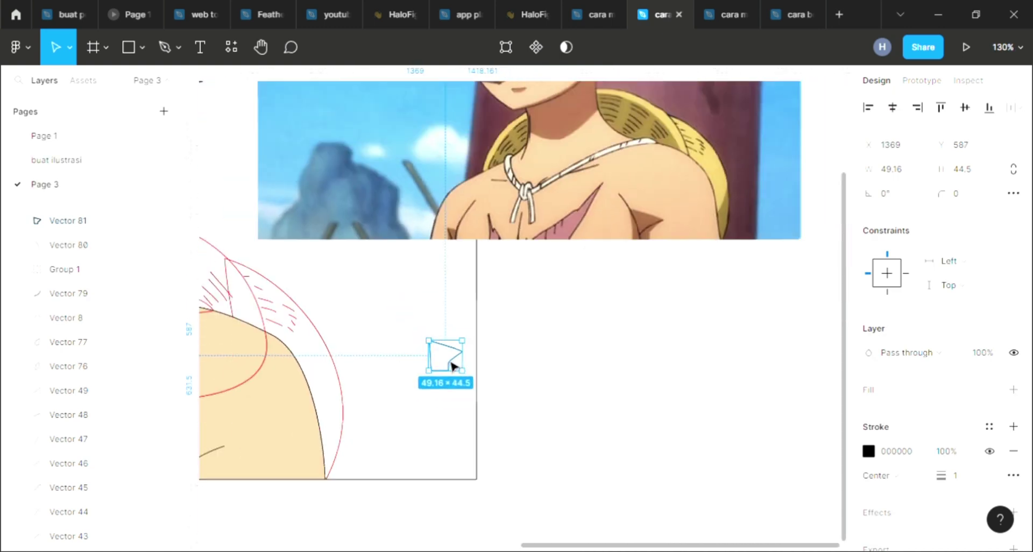
pyautogui.scroll(-3, 447, 371)
pyautogui.moveTo(398, 394); pyautogui.dragTo(304, 430)
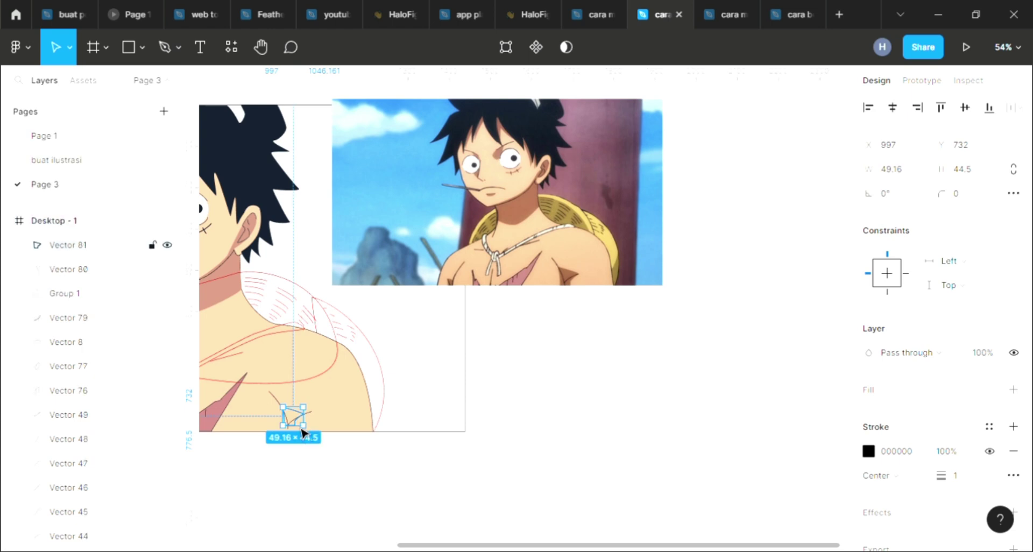
pyautogui.moveTo(305, 437); pyautogui.dragTo(304, 430)
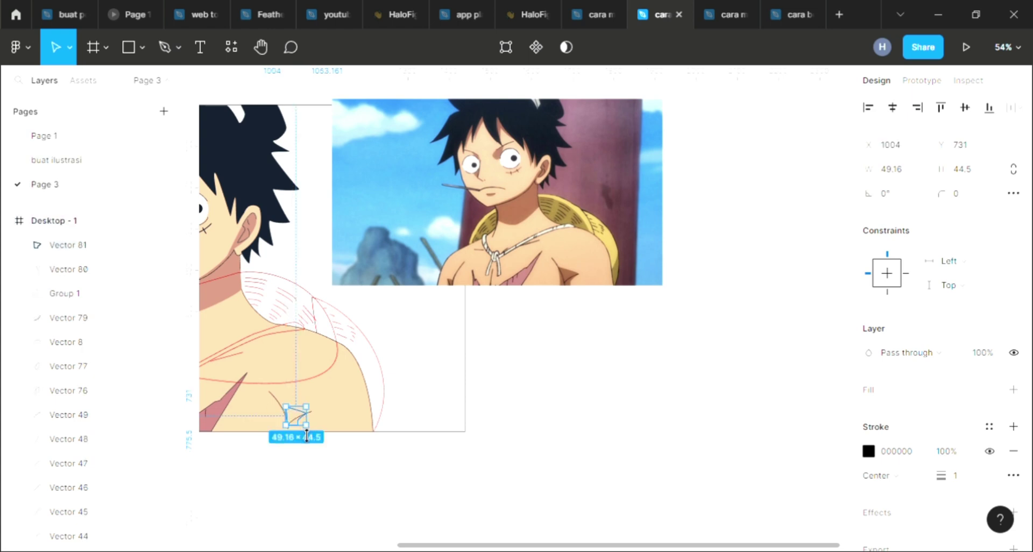
# Step: Enlarge the patch to about 59×54 and snap it to the frame's bottom edge
pyautogui.scroll(1, 306, 436)
pyautogui.scroll(1, 306, 433)
pyautogui.scroll(2, 304, 432)
pyautogui.scroll(2, 302, 428)
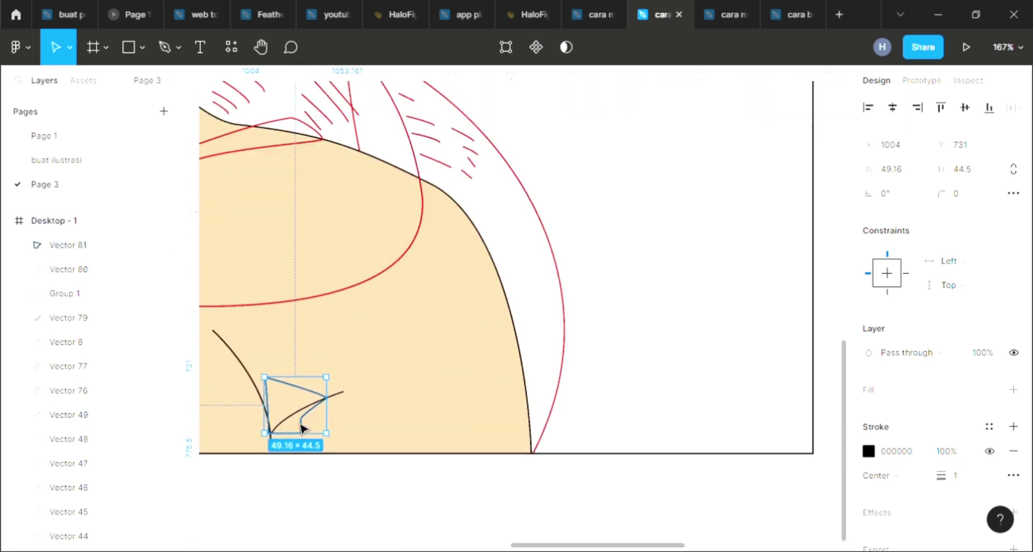
pyautogui.moveTo(309, 449); pyautogui.dragTo(314, 456)
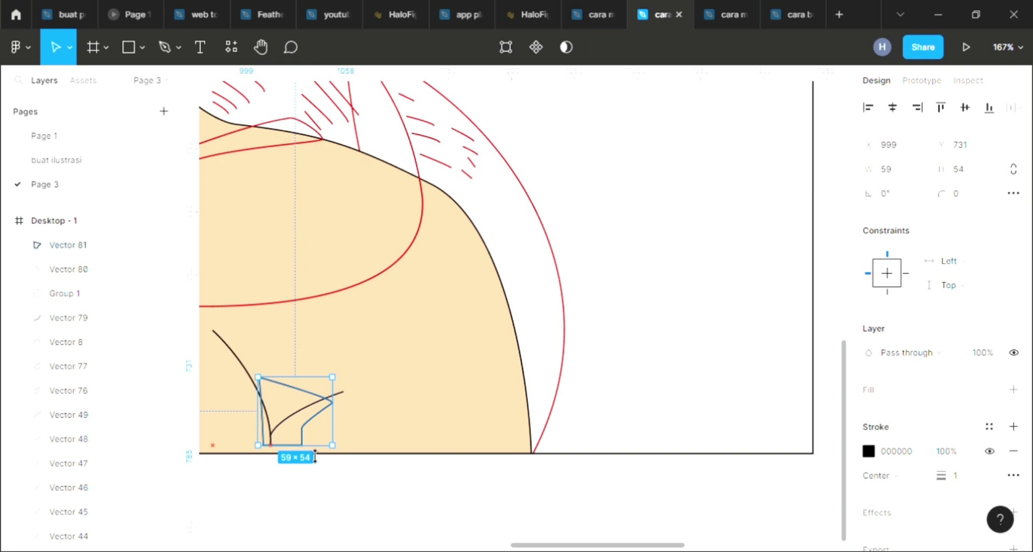
pyautogui.scroll(3, 289, 454)
pyautogui.hscroll(-5, 261, 434)
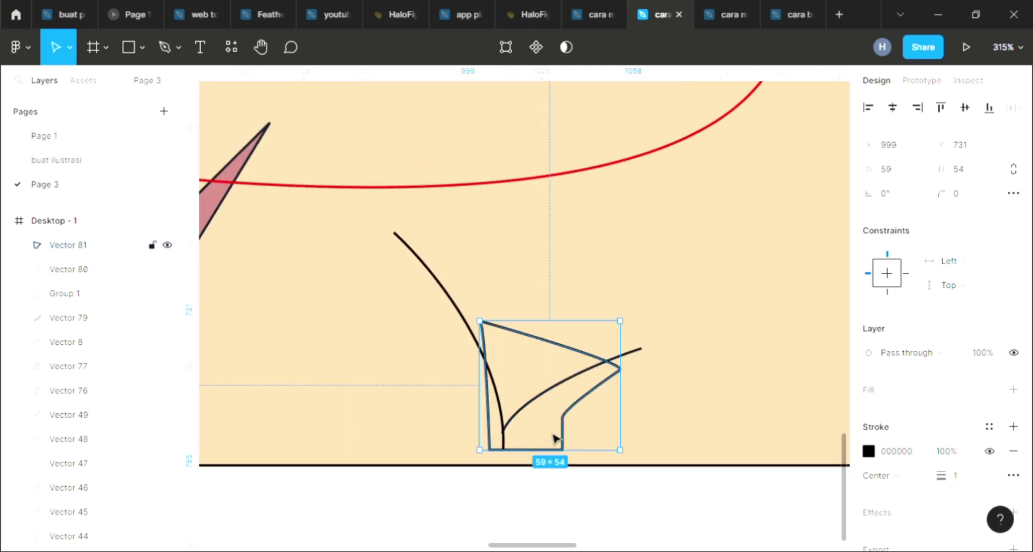
pyautogui.moveTo(542, 444); pyautogui.dragTo(541, 447)
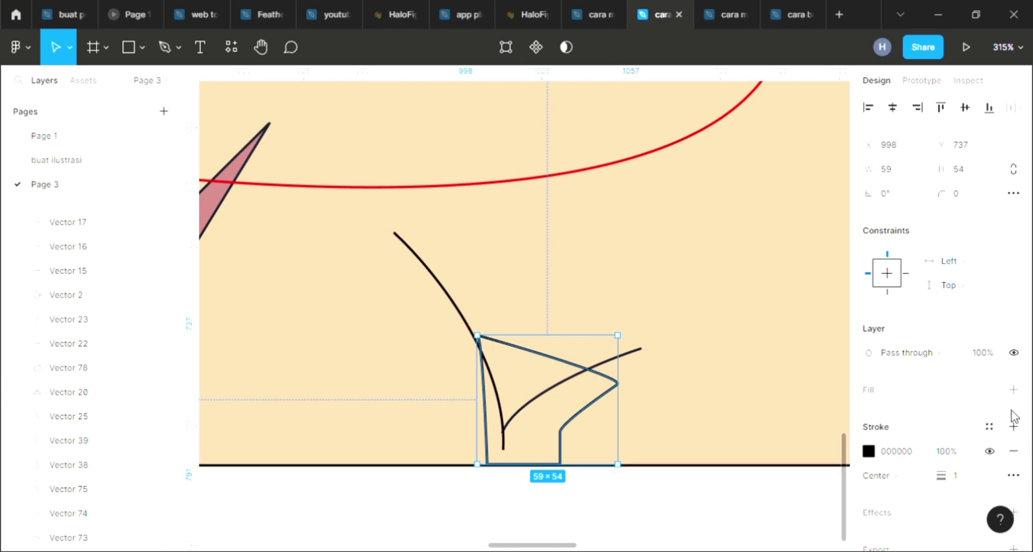
# Step: Give the chest patch a solid fill and remove its black outline
pyautogui.click(1014, 389)
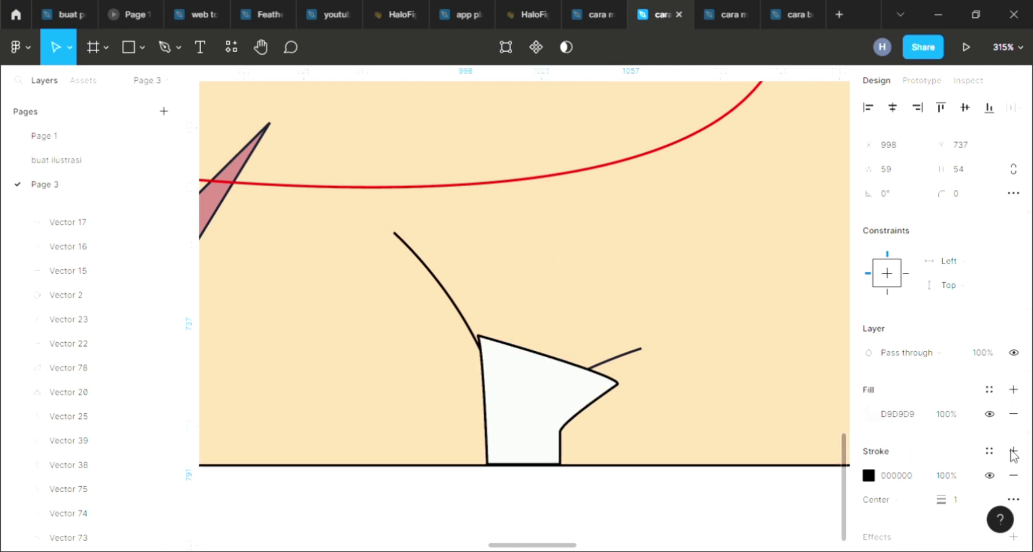
pyautogui.click(1013, 475)
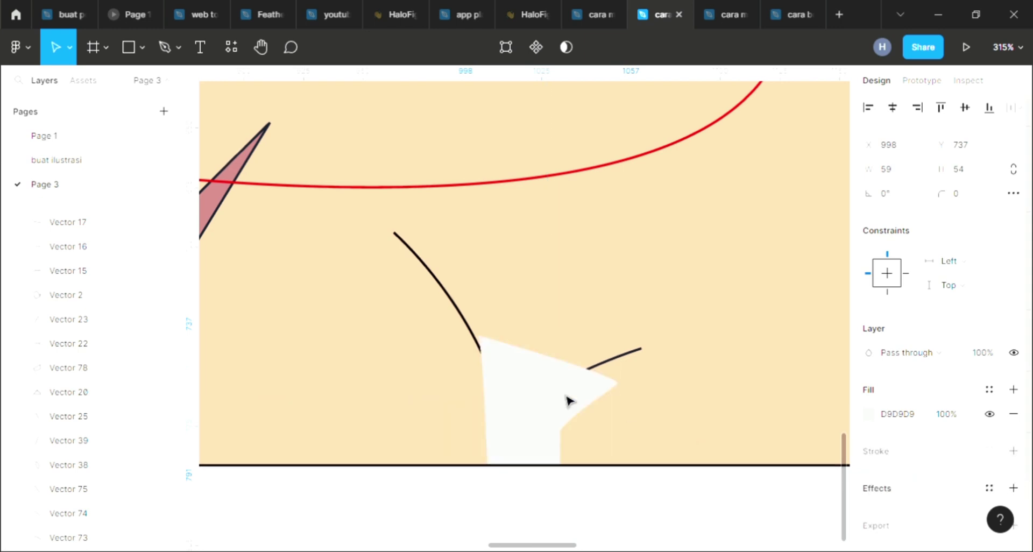
pyautogui.scroll(-3, 518, 369)
pyautogui.scroll(-3, 519, 371)
pyautogui.scroll(-3, 518, 372)
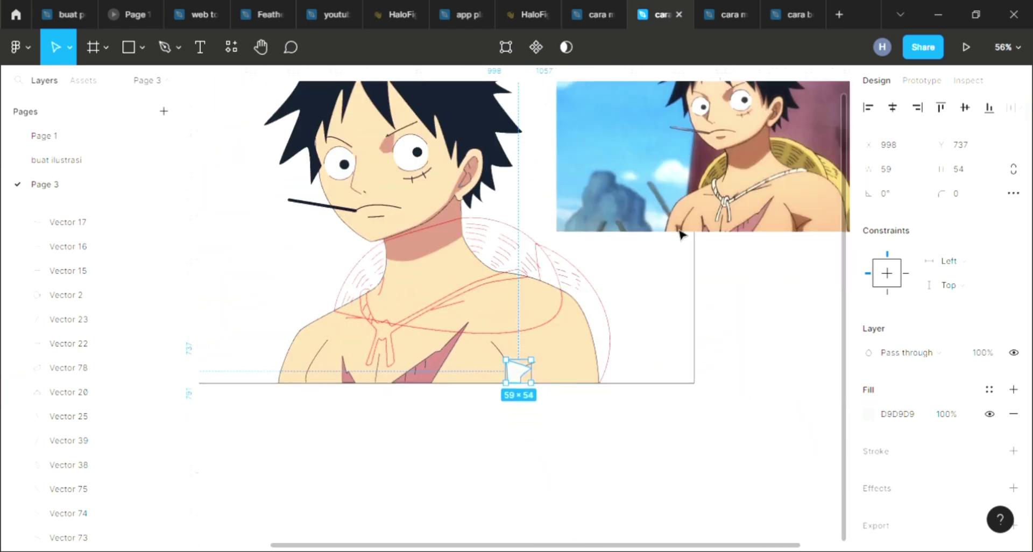
pyautogui.scroll(2, 635, 182)
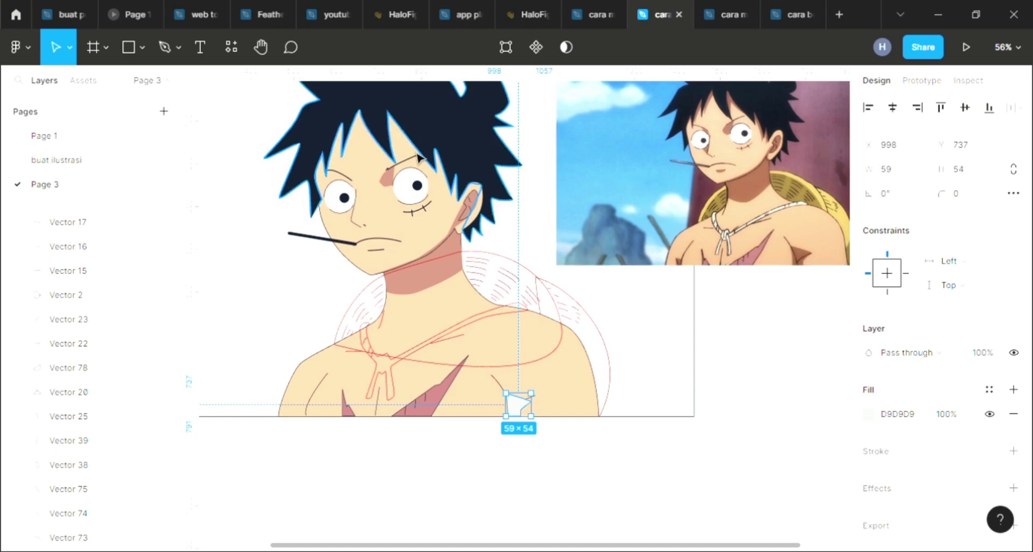
pyautogui.scroll(2, 373, 181)
pyautogui.scroll(5, 373, 181)
# Step: Sample the cheek blush colour C28B77 into the patch fill with the eyedropper
pyautogui.press('i')
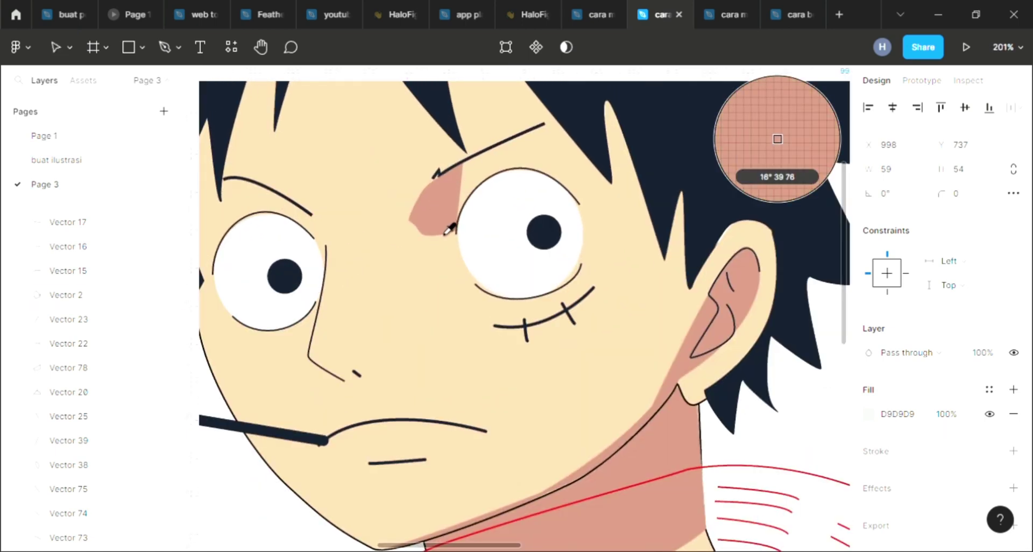
pyautogui.click(446, 226)
pyautogui.scroll(-3, 446, 225)
pyautogui.scroll(-5, 446, 225)
pyautogui.scroll(-5, 446, 225)
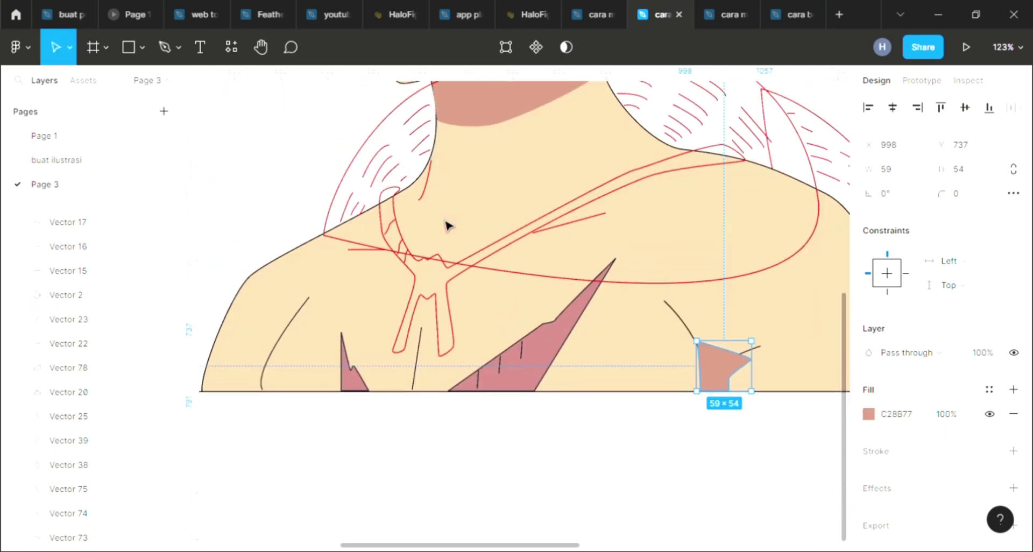
pyautogui.hscroll(2, 501, 272)
pyautogui.hscroll(3, 715, 365)
pyautogui.scroll(4, 638, 400)
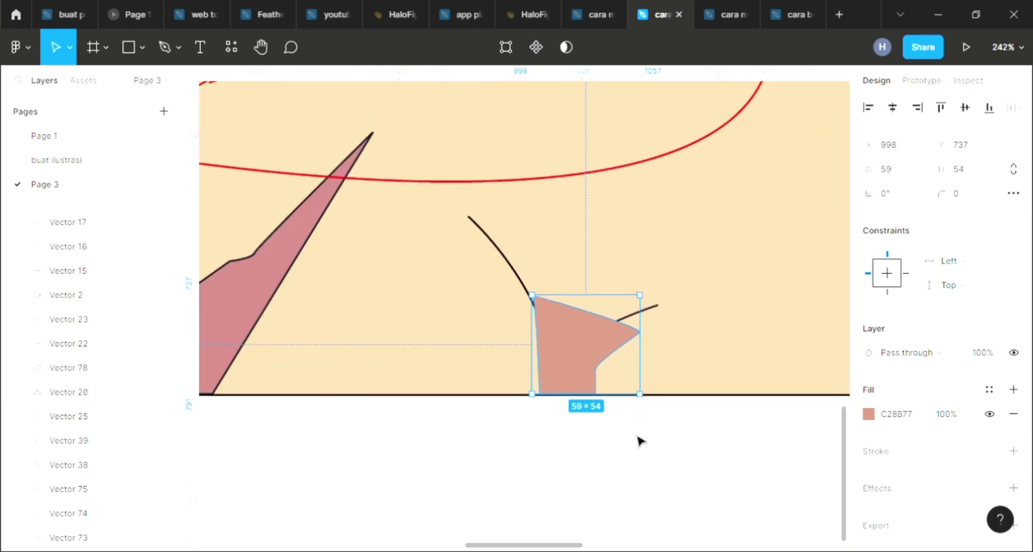
pyautogui.click(641, 451)
# Step: Send Vector 81 back three levels so it sits behind the black chest line
pyautogui.click(575, 367)
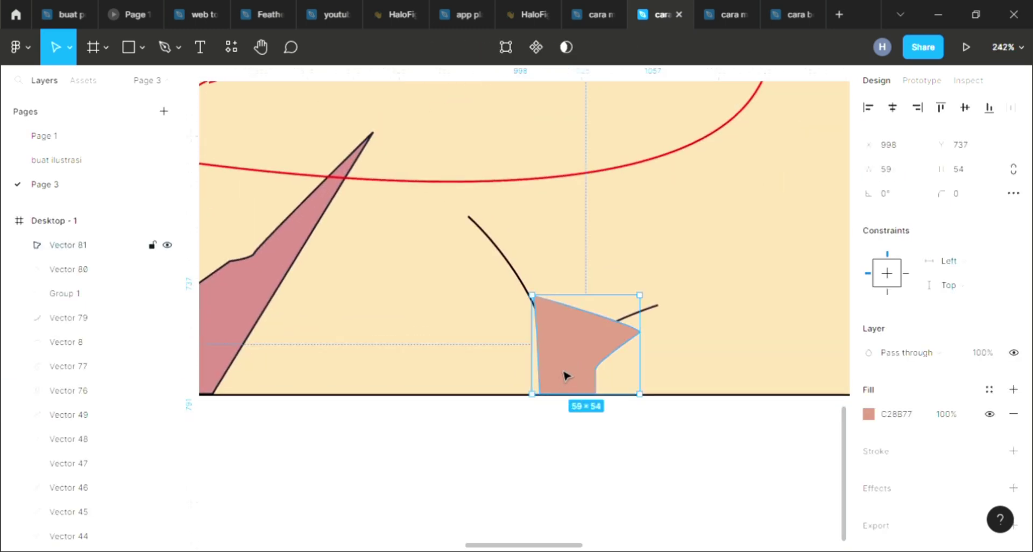
pyautogui.hotkey('ctrl', '[')
pyautogui.hotkey('ctrl', '[')
pyautogui.hotkey('ctrl', '[')
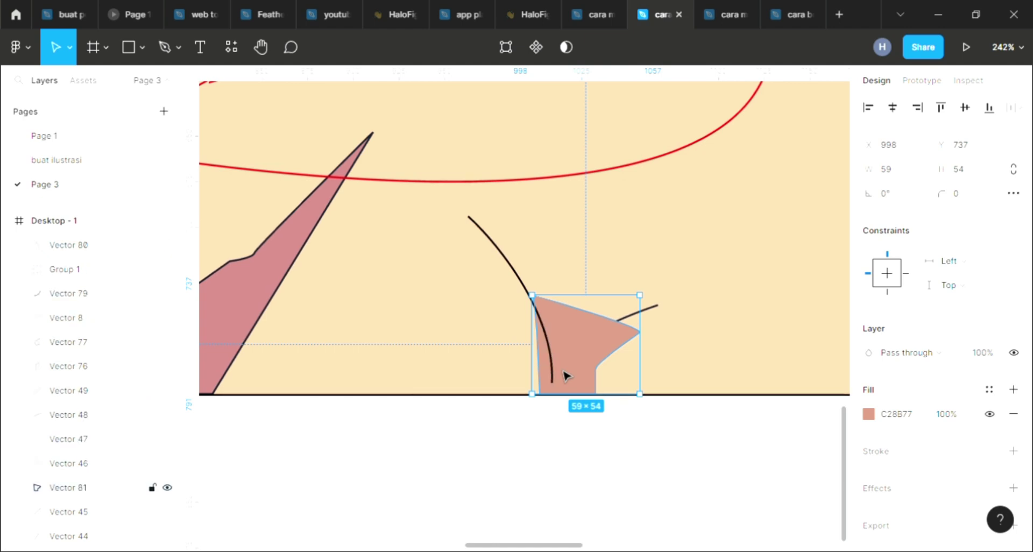
pyautogui.hotkey('ctrl', '[')
pyautogui.hotkey('ctrl', '[')
pyautogui.hotkey('ctrl', '[')
pyautogui.hotkey('ctrl', '[')
pyautogui.hotkey('ctrl', '[')
pyautogui.hotkey('ctrl', '[')
pyautogui.hotkey('ctrl', '[')
pyautogui.hotkey('ctrl', '[')
pyautogui.hotkey('ctrl', '[')
pyautogui.hotkey('ctrl', '[')
pyautogui.hotkey('ctrl', '[')
pyautogui.hotkey('ctrl', '[')
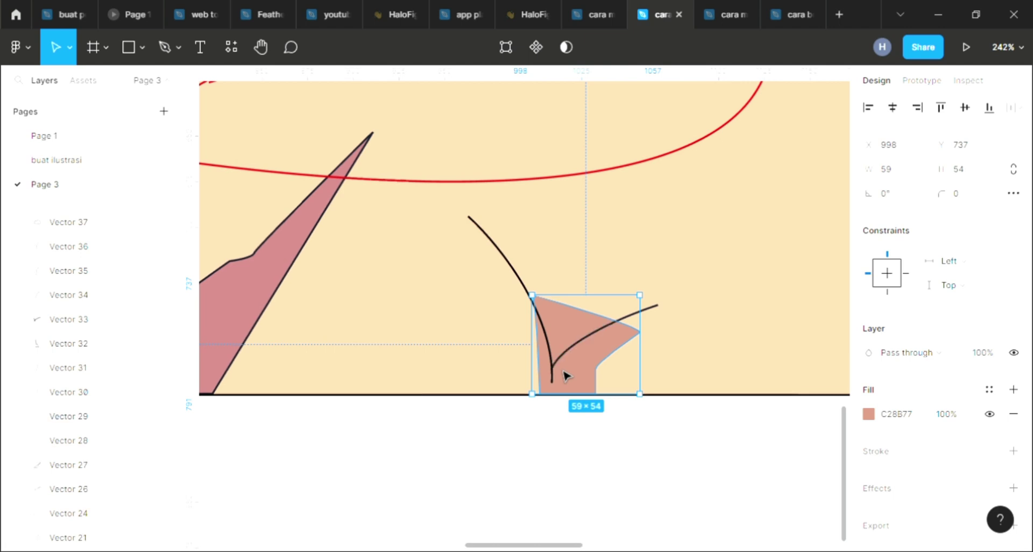
pyautogui.hotkey('ctrl', '[')
pyautogui.hotkey('ctrl', '[')
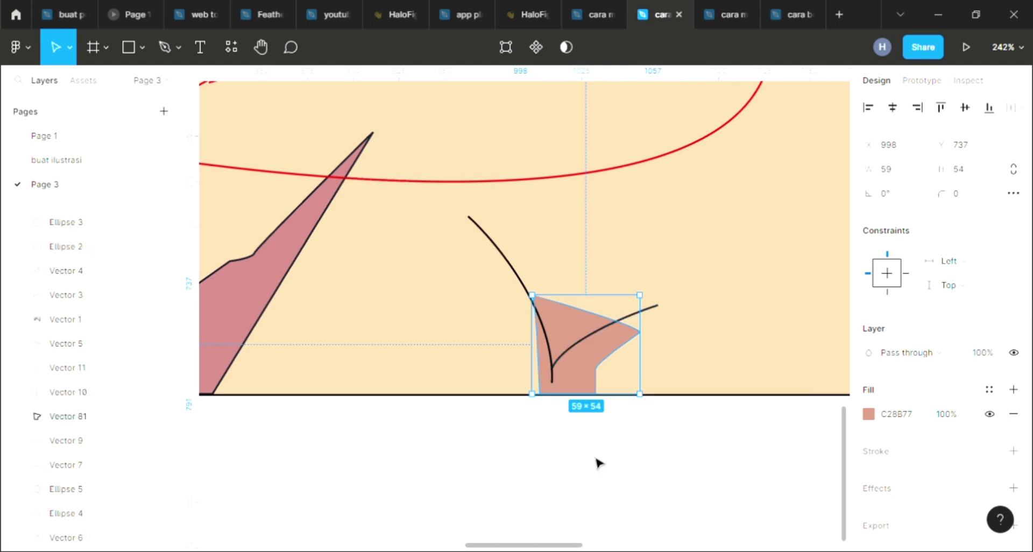
pyautogui.click(599, 463)
pyautogui.hotkey('shift', '1')
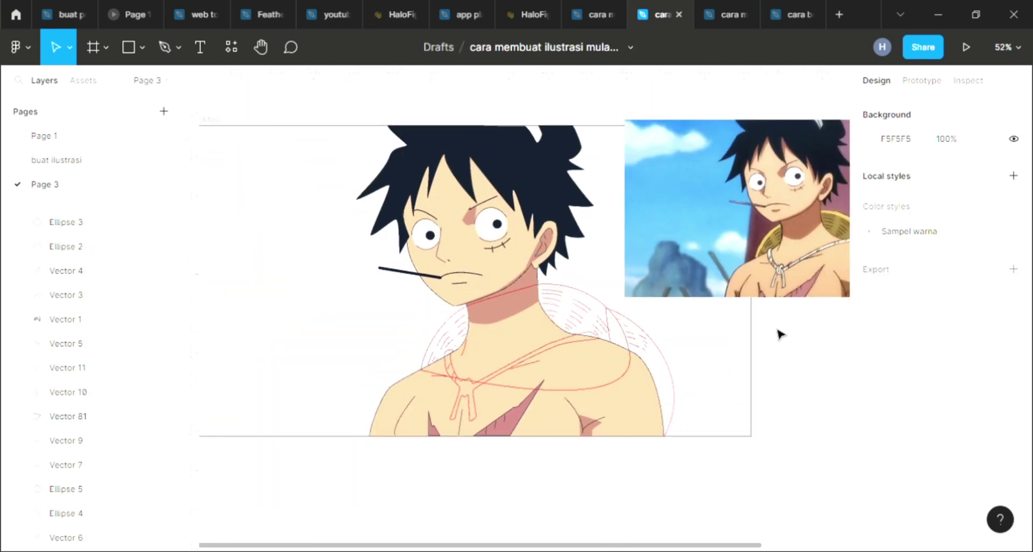
pyautogui.scroll(2, 818, 314)
pyautogui.scroll(3, 533, 422)
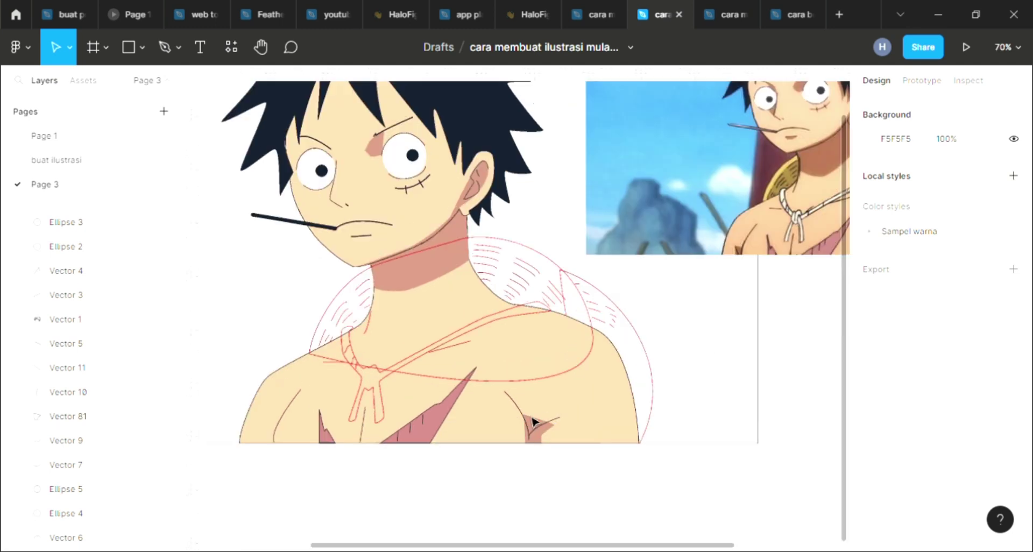
pyautogui.scroll(3, 533, 422)
pyautogui.scroll(3, 536, 425)
# Step: Enlarge the chest shadow upward and outward to about 67×62
pyautogui.click(534, 446)
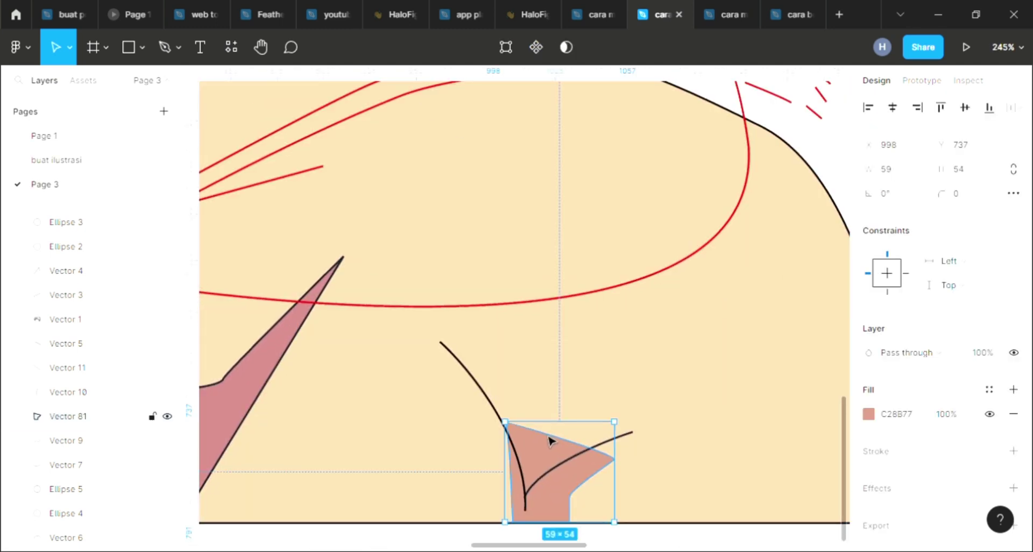
pyautogui.moveTo(556, 423); pyautogui.dragTo(557, 414)
pyautogui.scroll(-3, 556, 416)
pyautogui.scroll(-3, 556, 420)
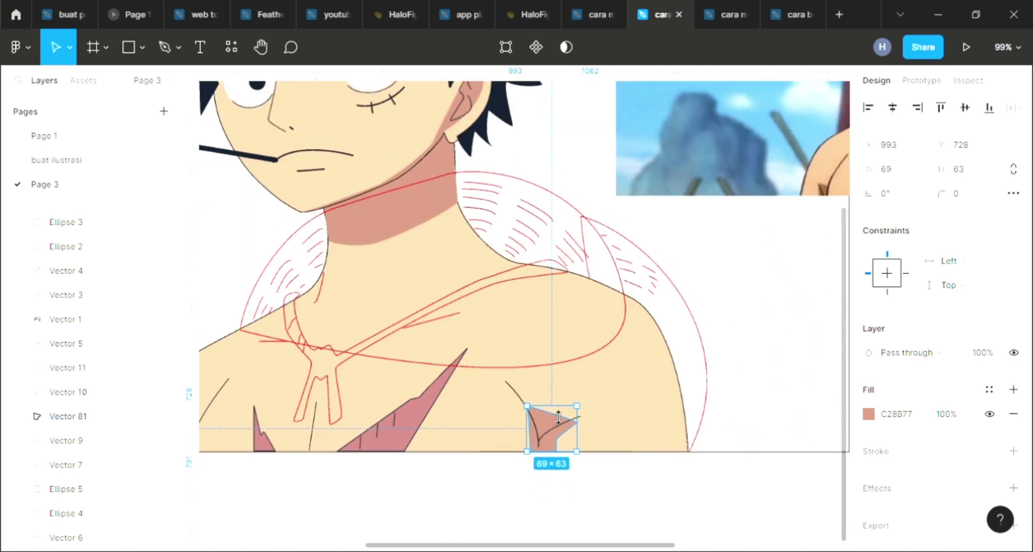
pyautogui.scroll(-2, 591, 457)
pyautogui.click(617, 496)
pyautogui.hscroll(1, 617, 487)
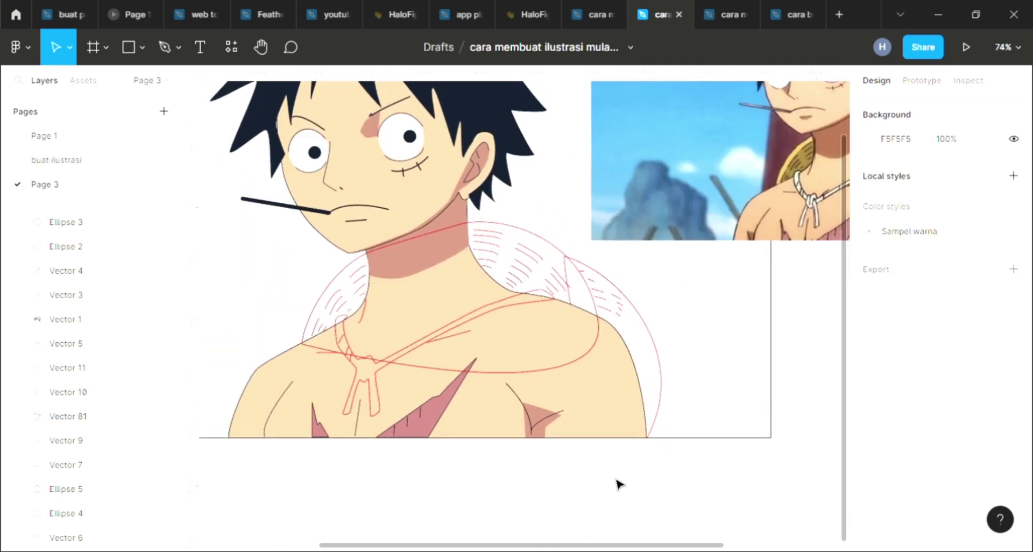
pyautogui.hscroll(3, 700, 377)
pyautogui.hscroll(4, 743, 302)
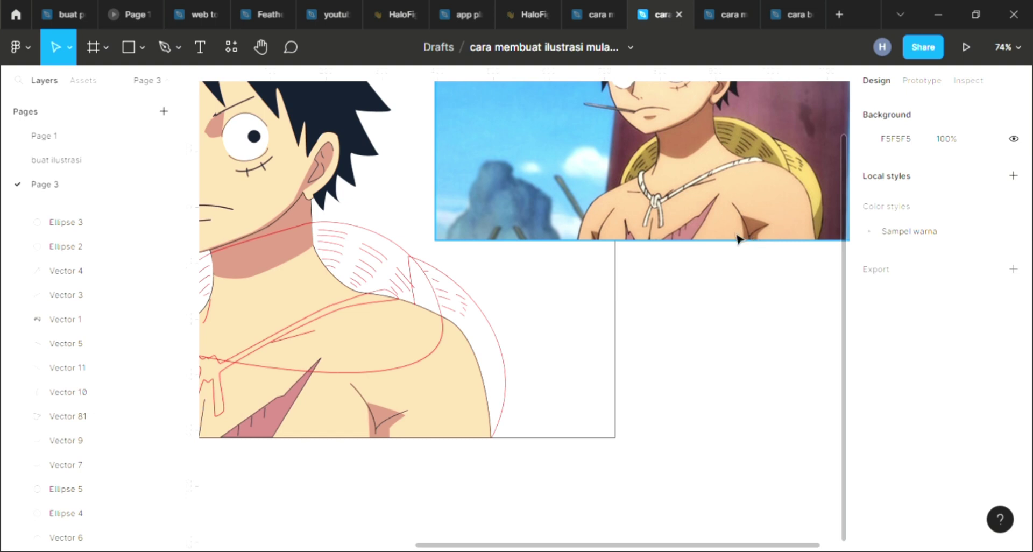
pyautogui.scroll(-3, 747, 246)
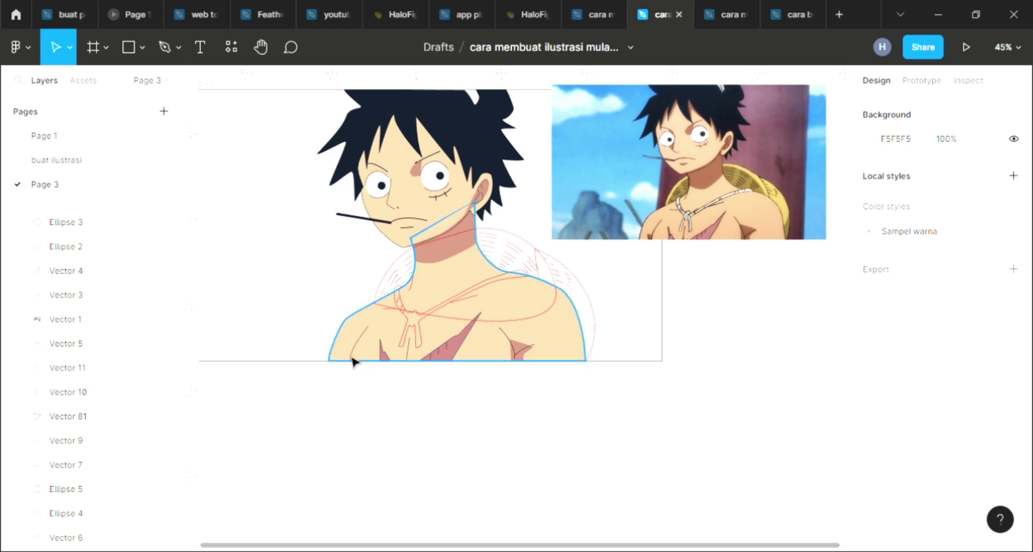
pyautogui.scroll(3, 381, 331)
pyautogui.scroll(2, 382, 332)
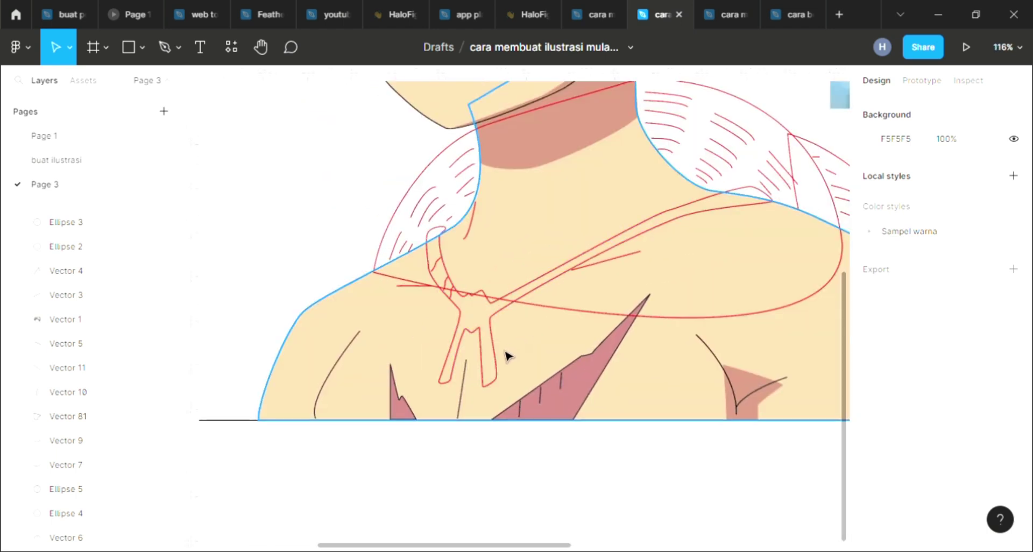
pyautogui.scroll(-2, 506, 355)
pyautogui.scroll(-2, 503, 353)
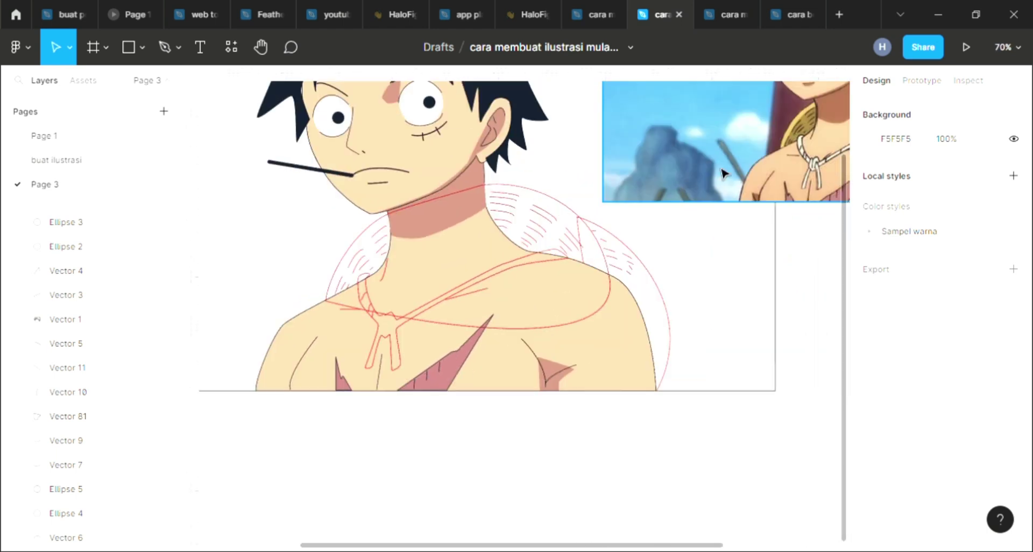
# Step: Nudge the reference image, then set the rope necklace's stroke to hair colour 141D2C
pyautogui.click(723, 172)
pyautogui.moveTo(733, 168)
pyautogui.mouseDown()
pyautogui.moveTo(640, 257)
pyautogui.moveTo(716, 162)
pyautogui.mouseUp()
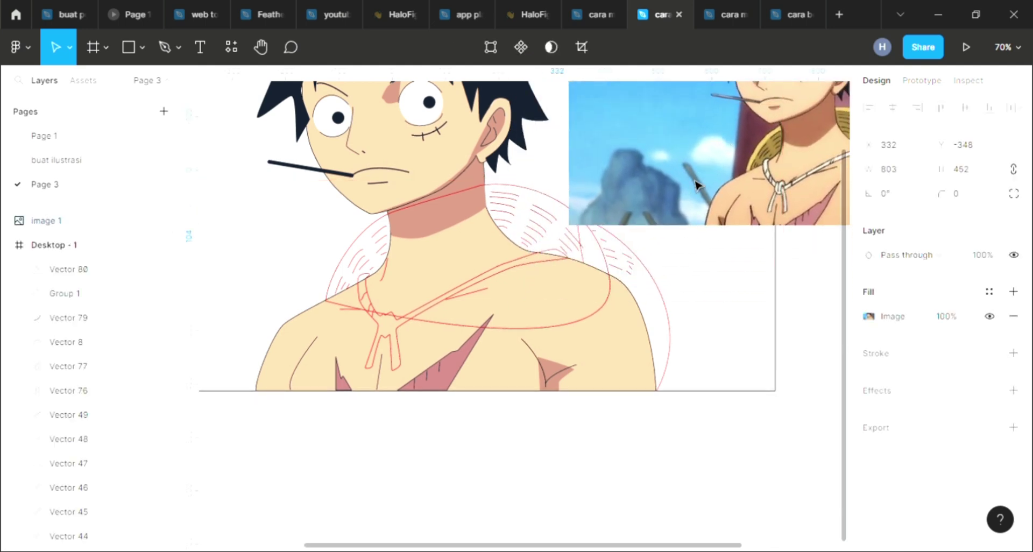
pyautogui.click(386, 351)
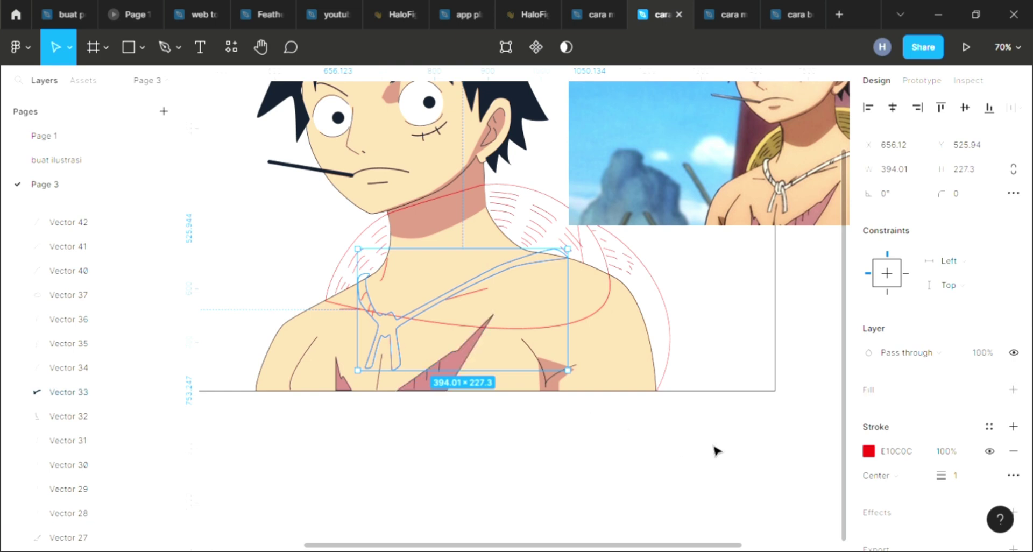
pyautogui.click(865, 454)
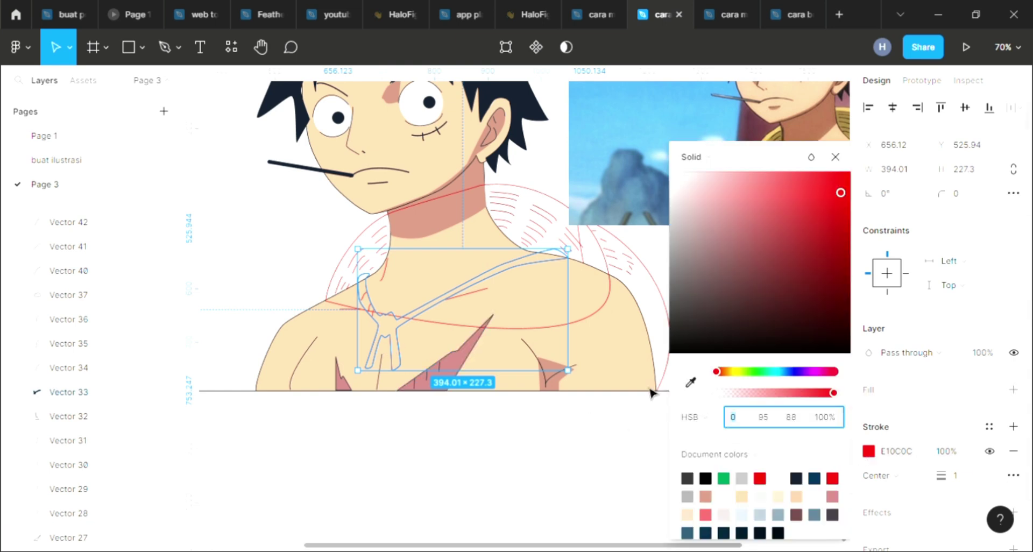
pyautogui.click(690, 383)
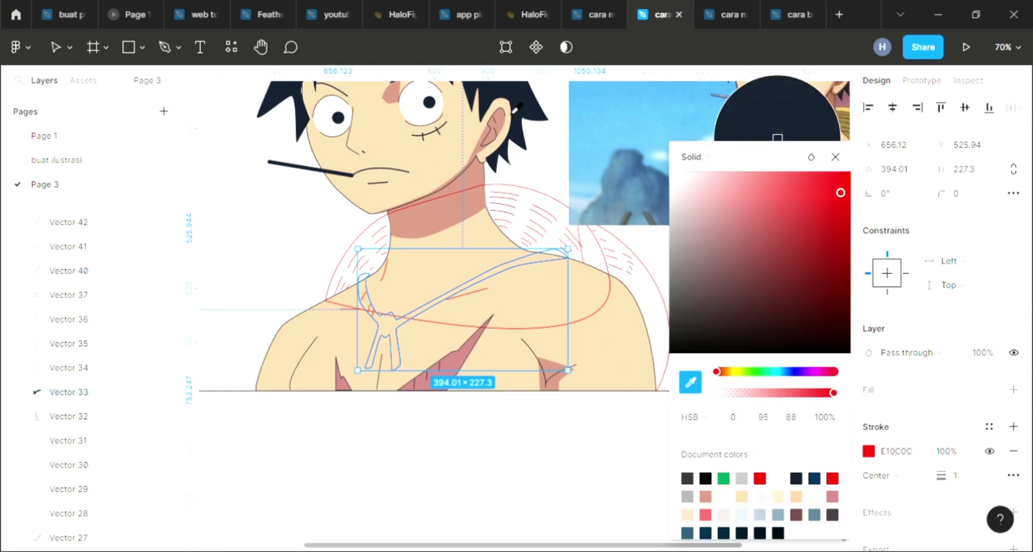
pyautogui.click(511, 102)
pyautogui.click(494, 469)
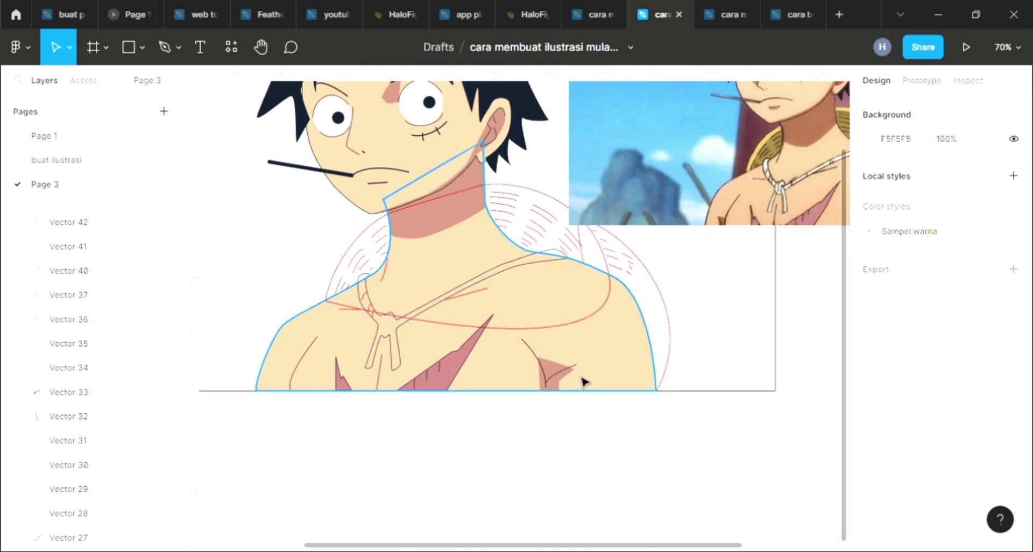
pyautogui.hscroll(5, 584, 381)
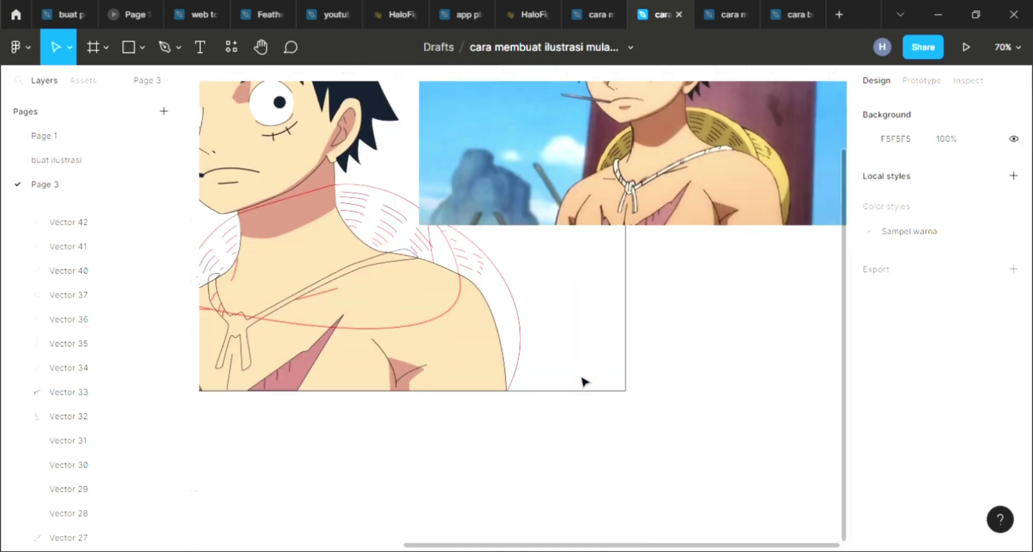
# Step: Add a fill to the rope necklace and set it to white FFFFFF
pyautogui.click(290, 311)
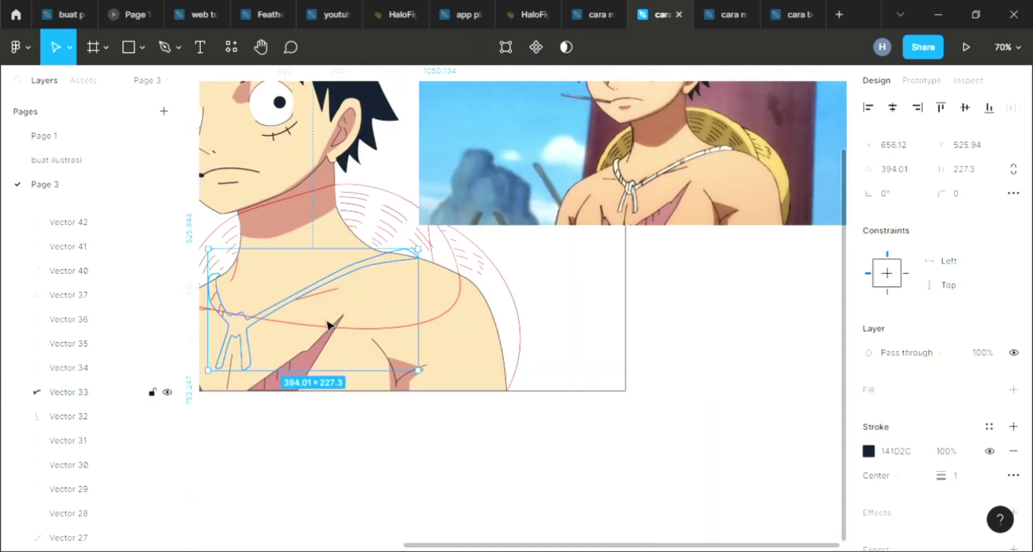
pyautogui.click(1013, 389)
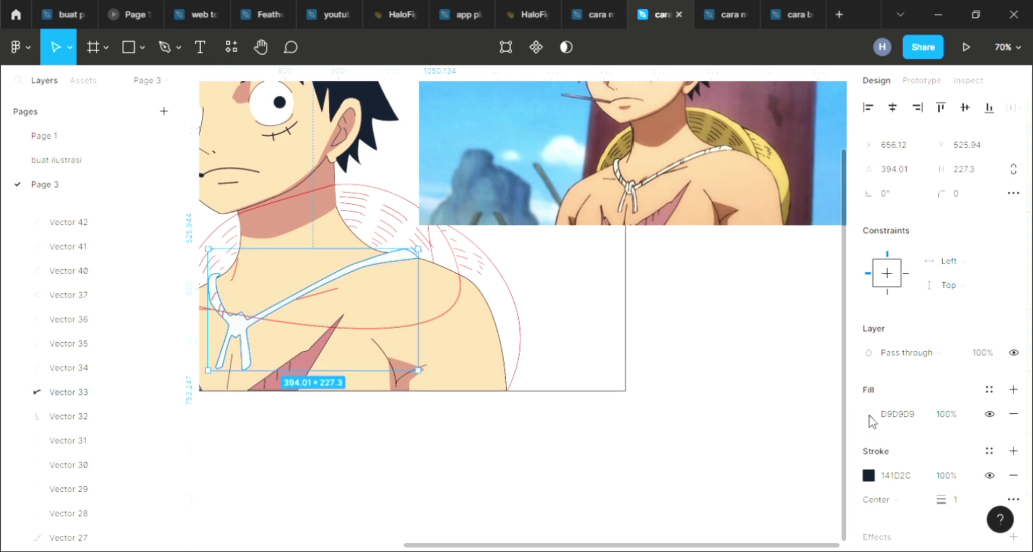
pyautogui.click(889, 415)
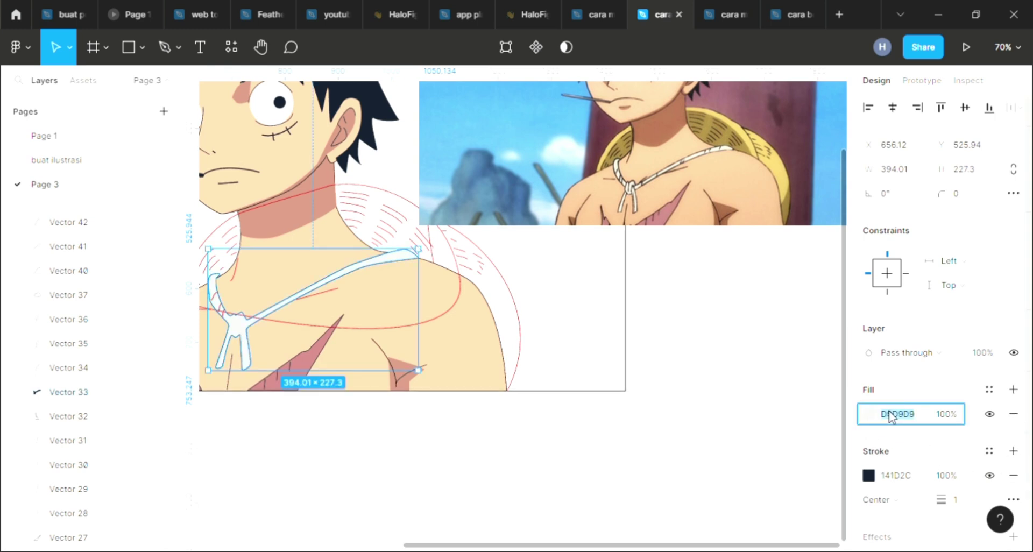
pyautogui.write('0f')
pyautogui.press('Return')
pyautogui.click(698, 446)
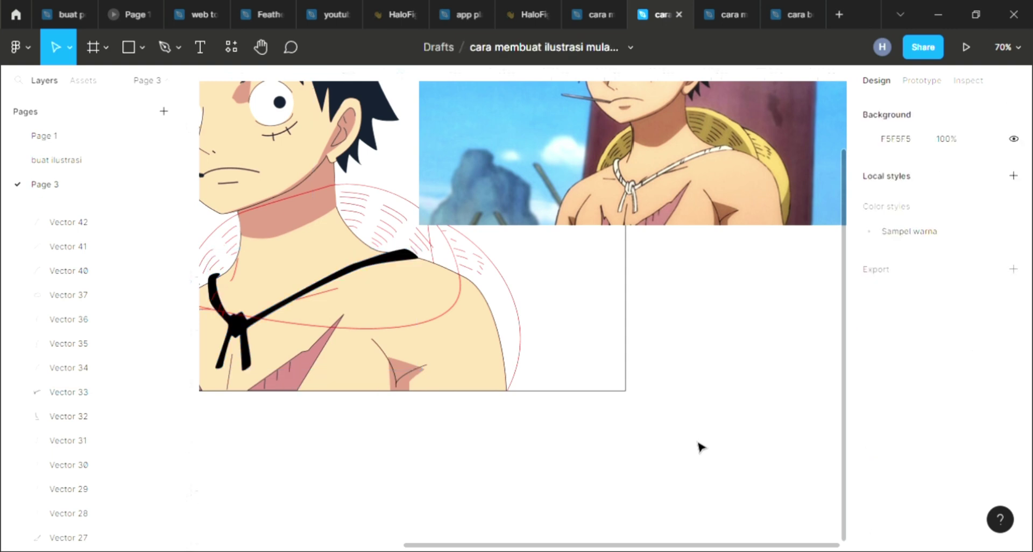
pyautogui.click(306, 298)
pyautogui.click(903, 422)
pyautogui.write('fff')
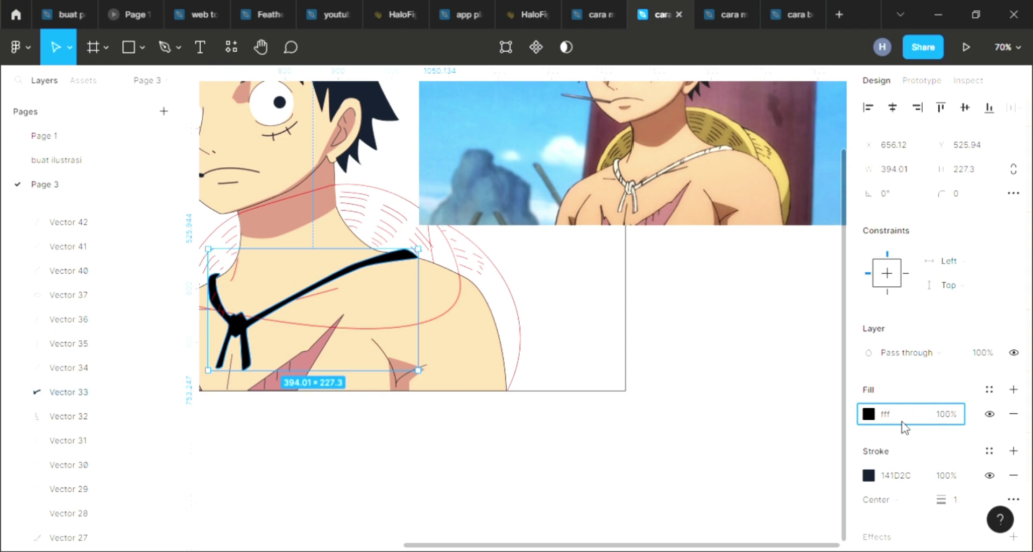
pyautogui.press('Return')
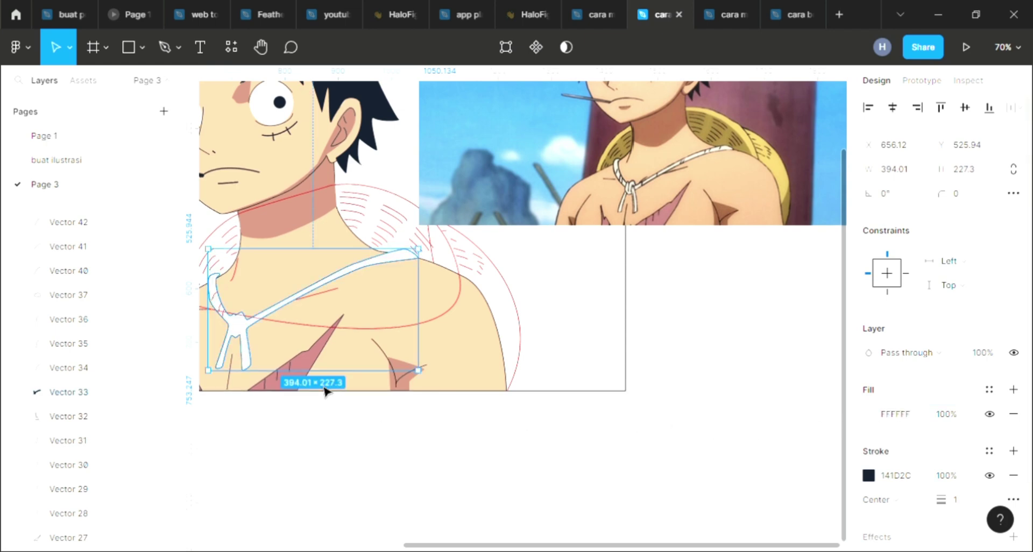
pyautogui.scroll(2, 284, 312)
pyautogui.scroll(2, 283, 312)
# Step: Recolour the two small red knot strokes to the reference's dark outline colour
pyautogui.scroll(2, 285, 315)
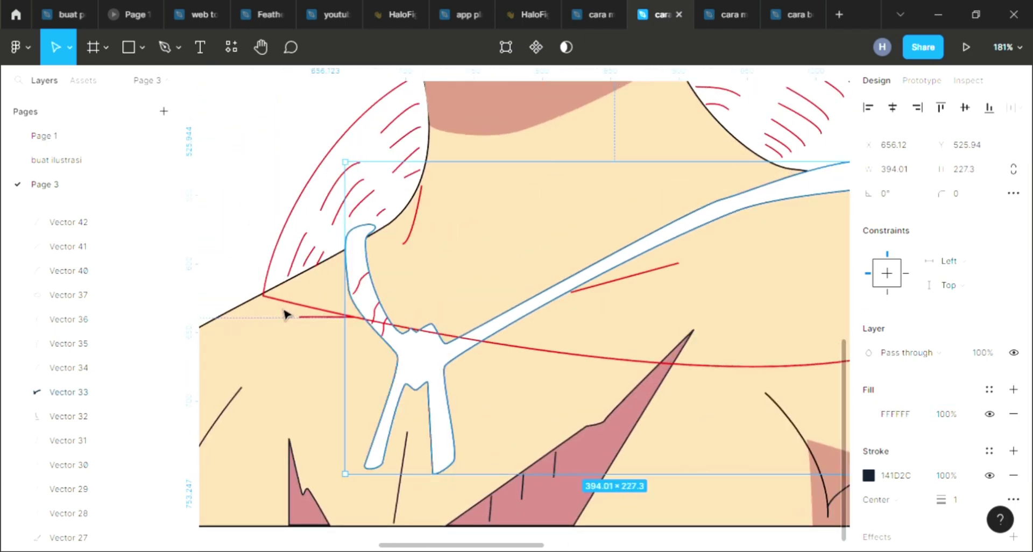
pyautogui.moveTo(360, 295)
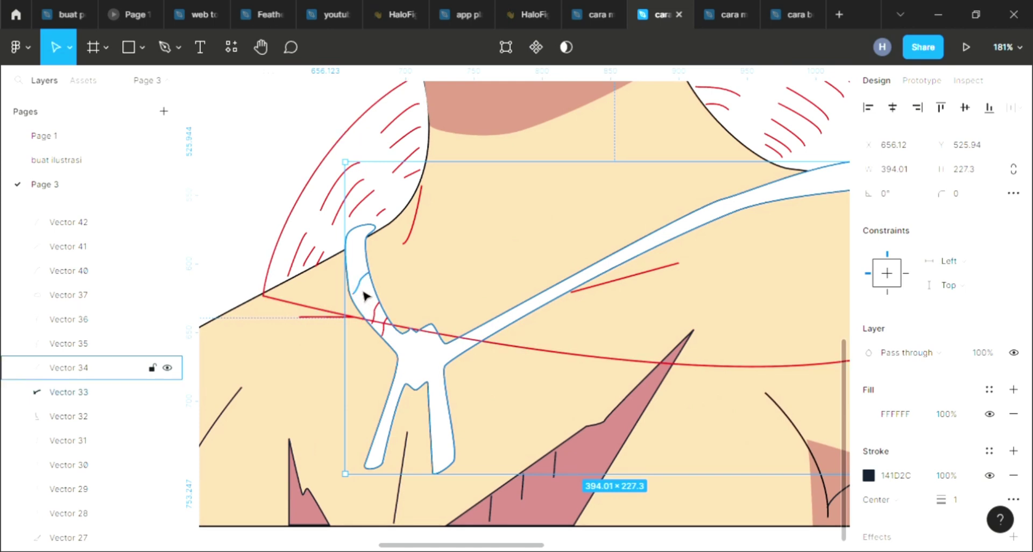
pyautogui.click(361, 291)
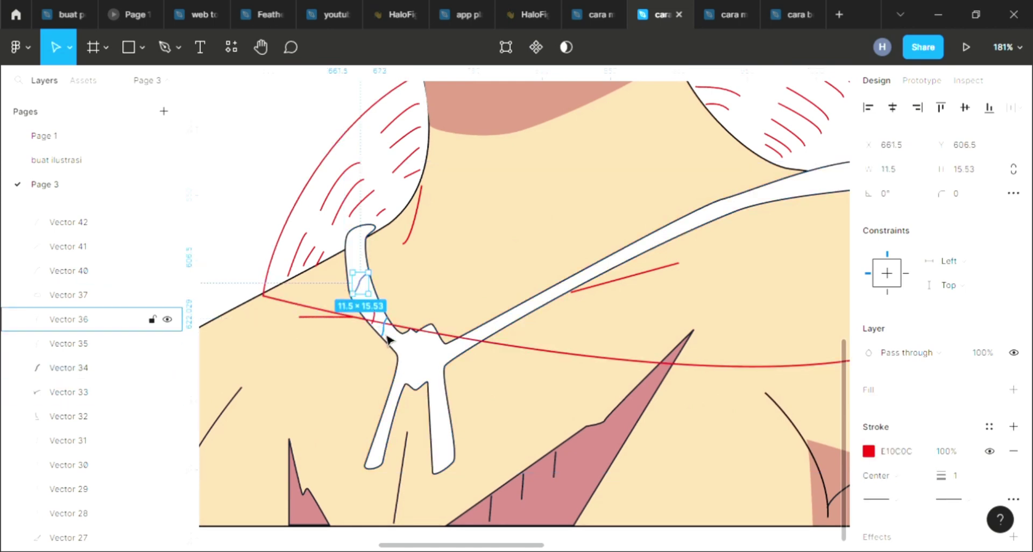
pyautogui.keyDown('shift'); pyautogui.click(378, 321); pyautogui.keyUp('shift')
pyautogui.scroll(-5, 420, 323)
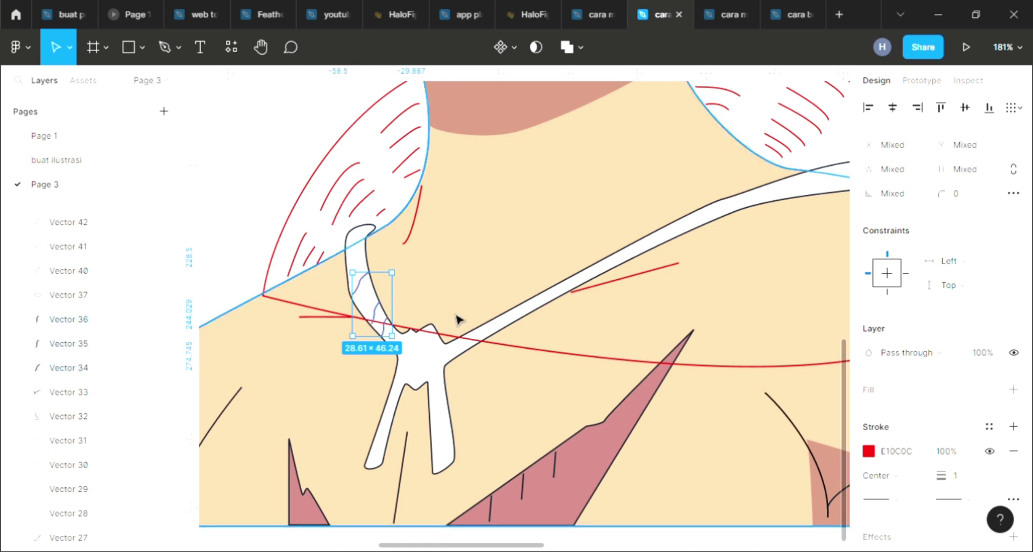
pyautogui.scroll(-3, 458, 322)
pyautogui.scroll(1, 476, 296)
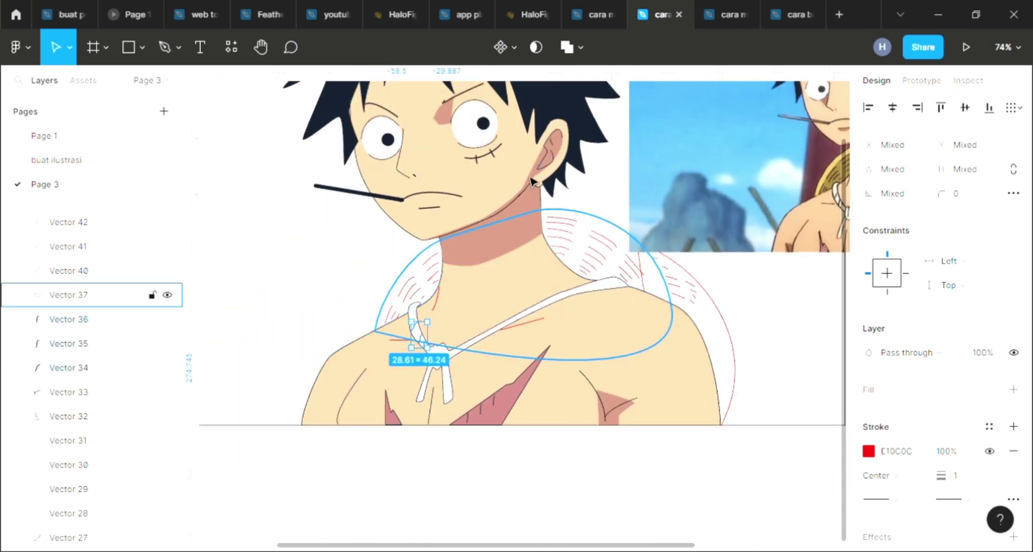
pyautogui.press('i')
pyautogui.click(777, 139)
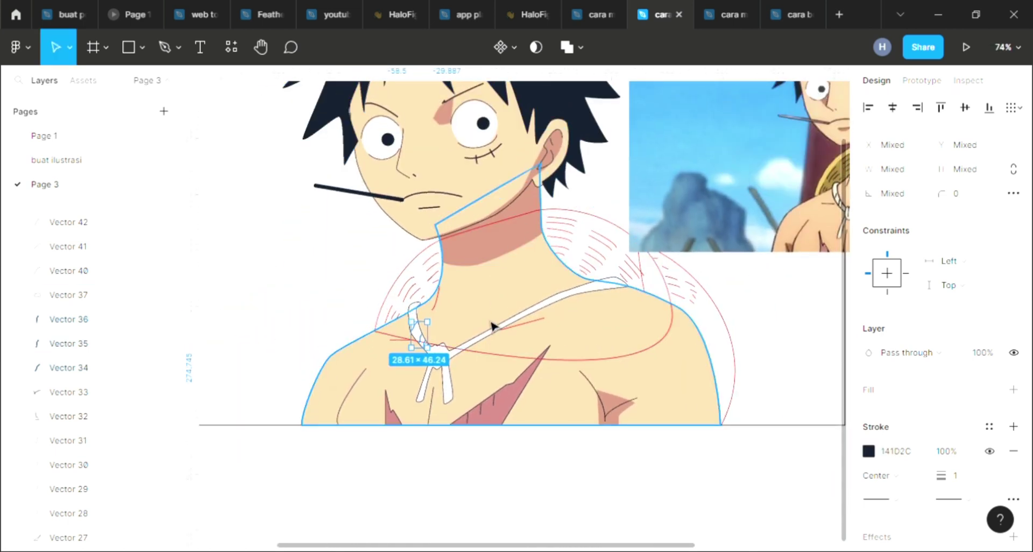
# Step: Recolour the red chest and second stroke to the dark outline colour, then select the necklace
pyautogui.click(521, 324)
pyautogui.keyDown('shift'); pyautogui.click(399, 341); pyautogui.keyUp('shift')
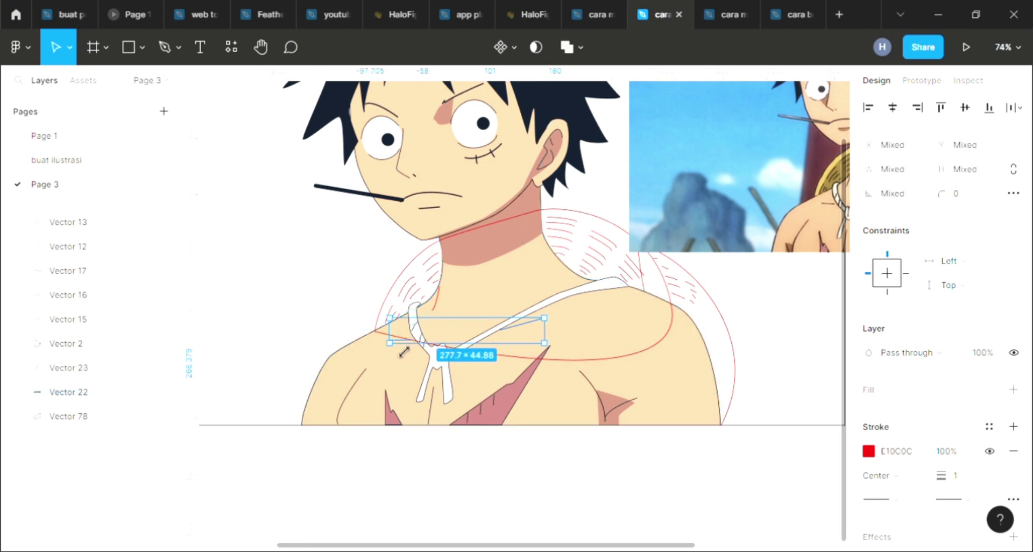
pyautogui.press('i')
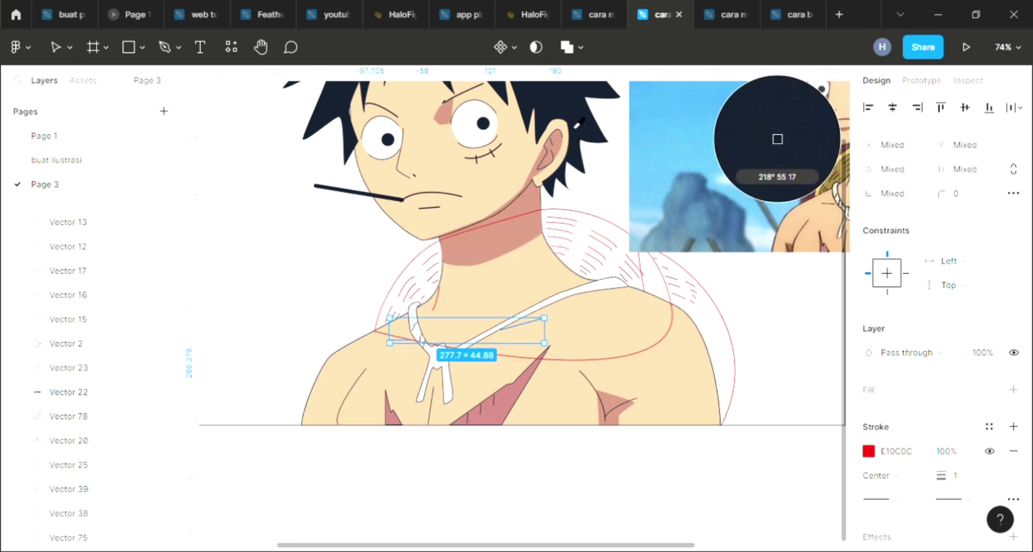
pyautogui.click(777, 138)
pyautogui.click(501, 523)
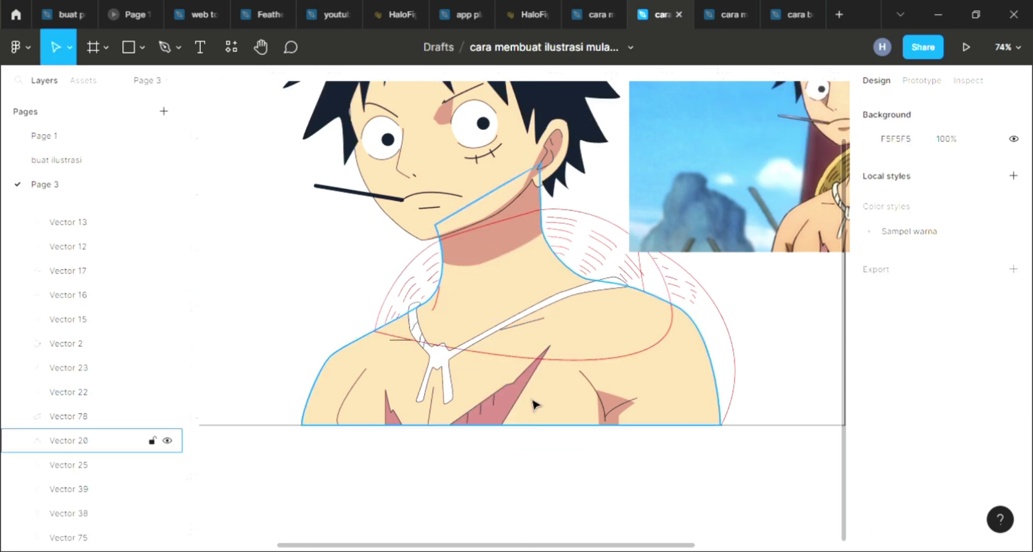
pyautogui.scroll(1, 514, 347)
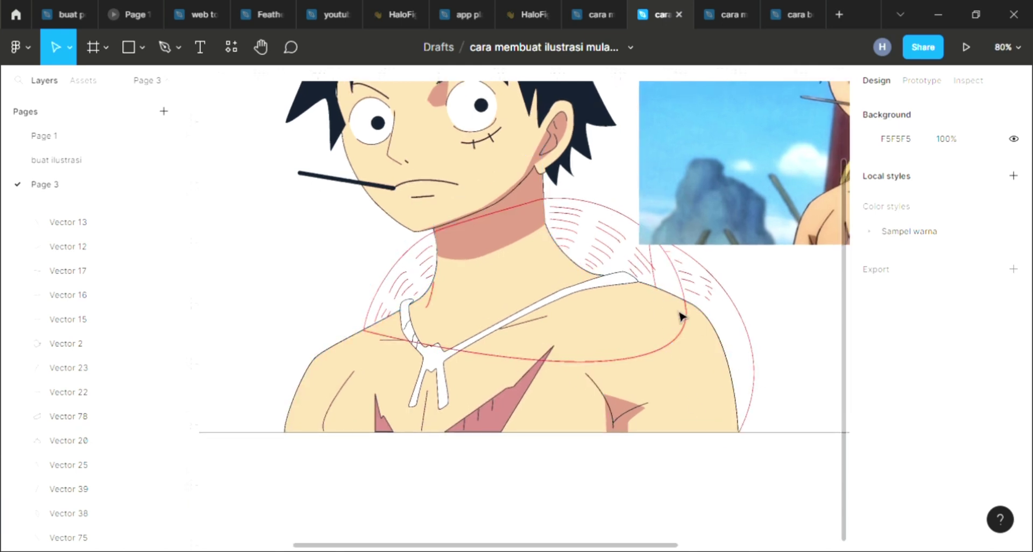
pyautogui.hscroll(2, 672, 298)
pyautogui.hscroll(3, 518, 317)
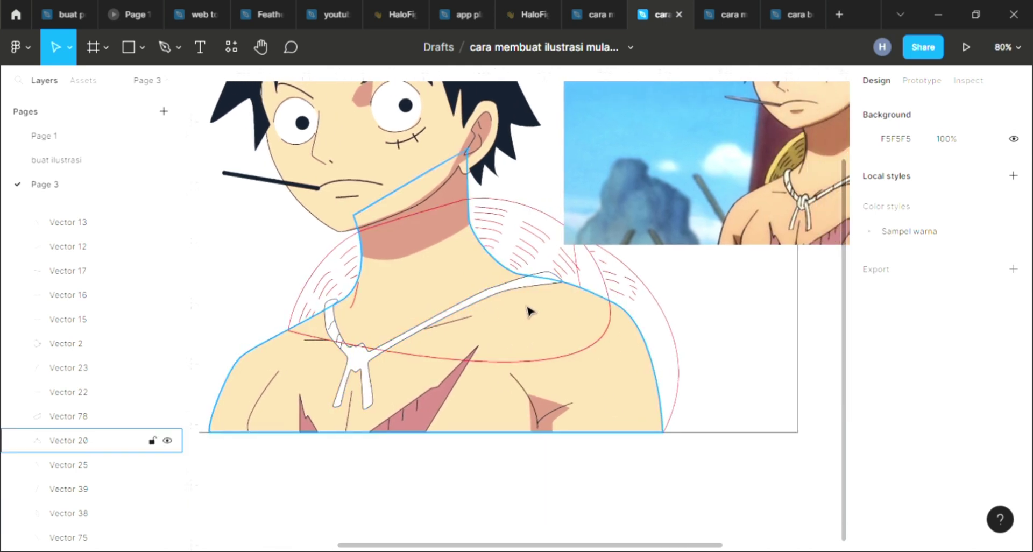
pyautogui.scroll(2, 721, 196)
pyautogui.scroll(2, 710, 210)
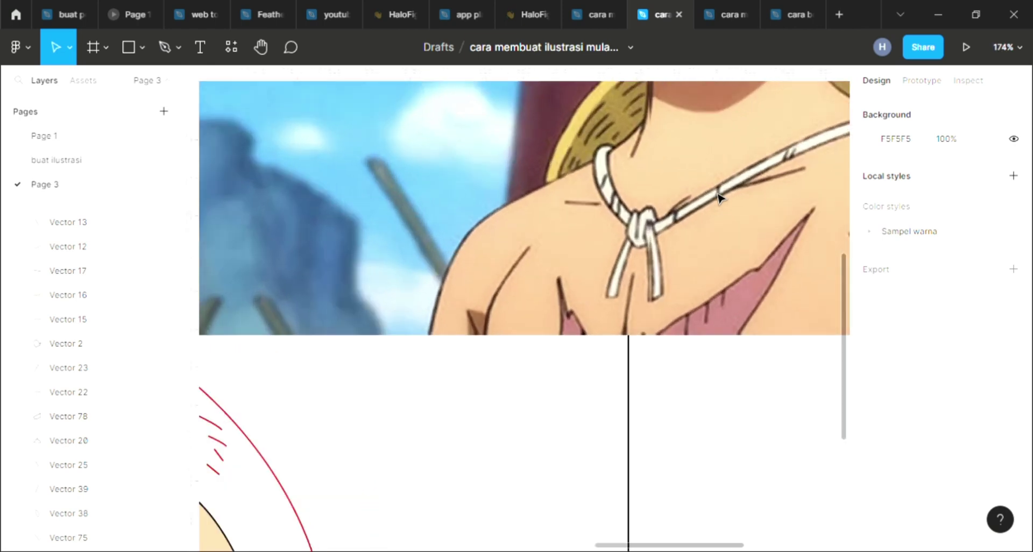
pyautogui.scroll(2, 701, 224)
pyautogui.scroll(-1, 700, 223)
pyautogui.scroll(-1, 699, 224)
pyautogui.scroll(-3, 699, 223)
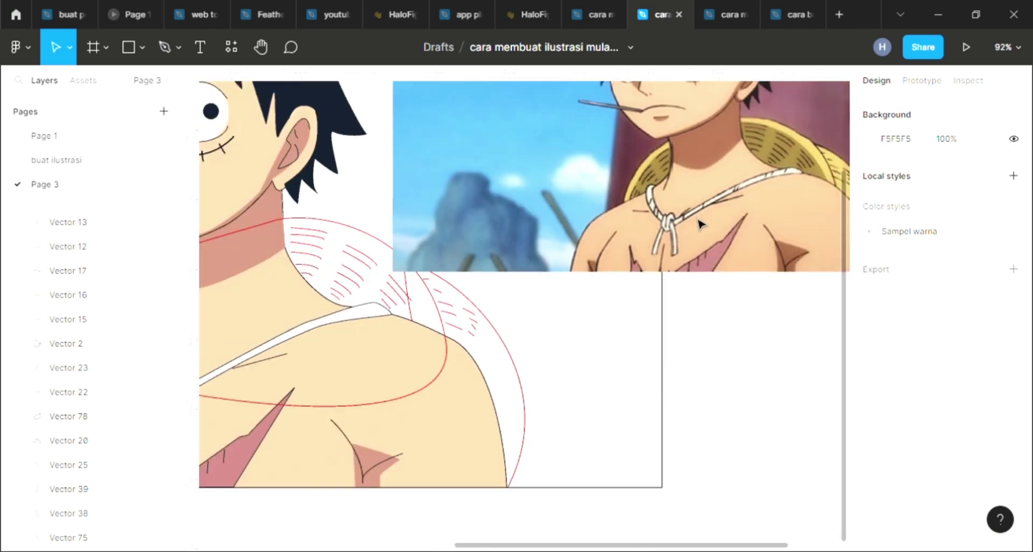
pyautogui.scroll(-2, 611, 300)
pyautogui.scroll(1, 484, 287)
pyautogui.scroll(2, 484, 287)
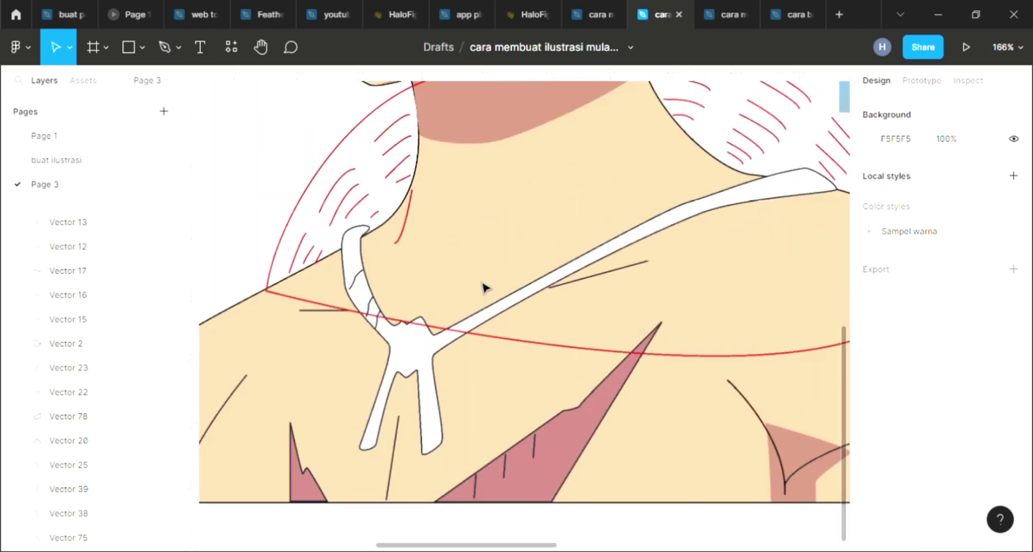
pyautogui.scroll(2, 485, 312)
pyautogui.click(486, 350)
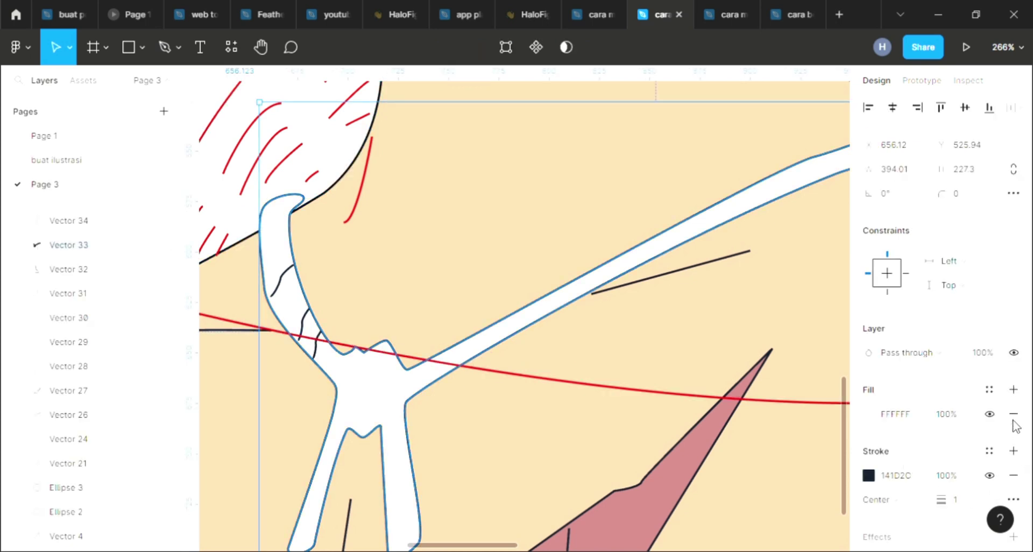
# Step: Hide the rope necklace's white fill, leaving just its dark outline over the skin
pyautogui.click(988, 414)
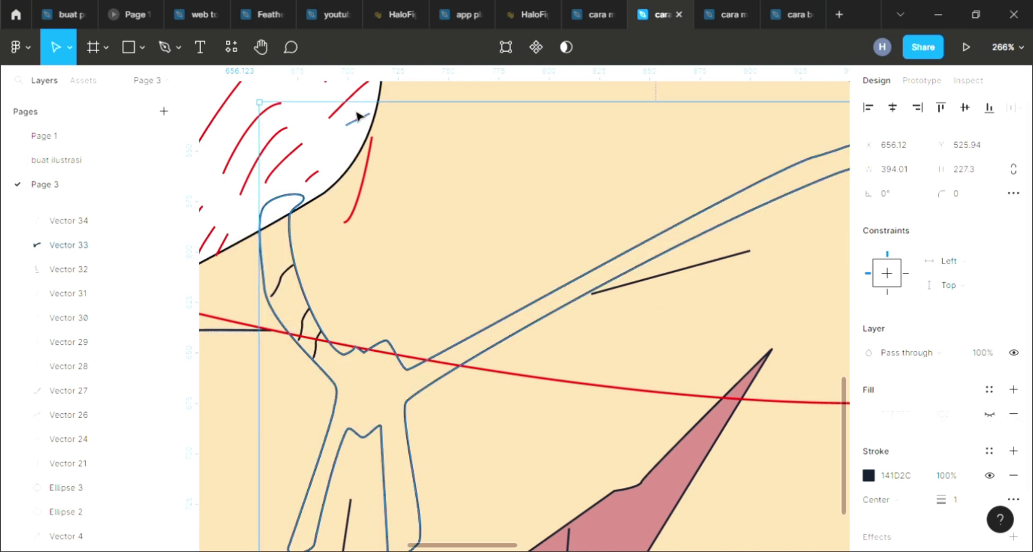
pyautogui.scroll(-3, 383, 143)
pyautogui.scroll(-5, 383, 144)
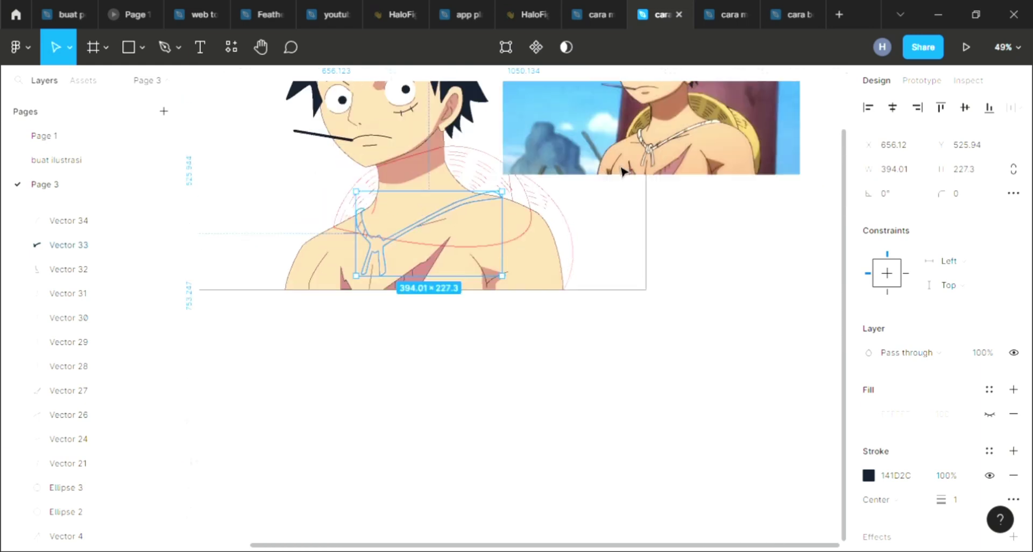
pyautogui.scroll(3, 517, 215)
pyautogui.scroll(2, 673, 239)
pyautogui.scroll(2, 673, 242)
pyautogui.scroll(2, 675, 269)
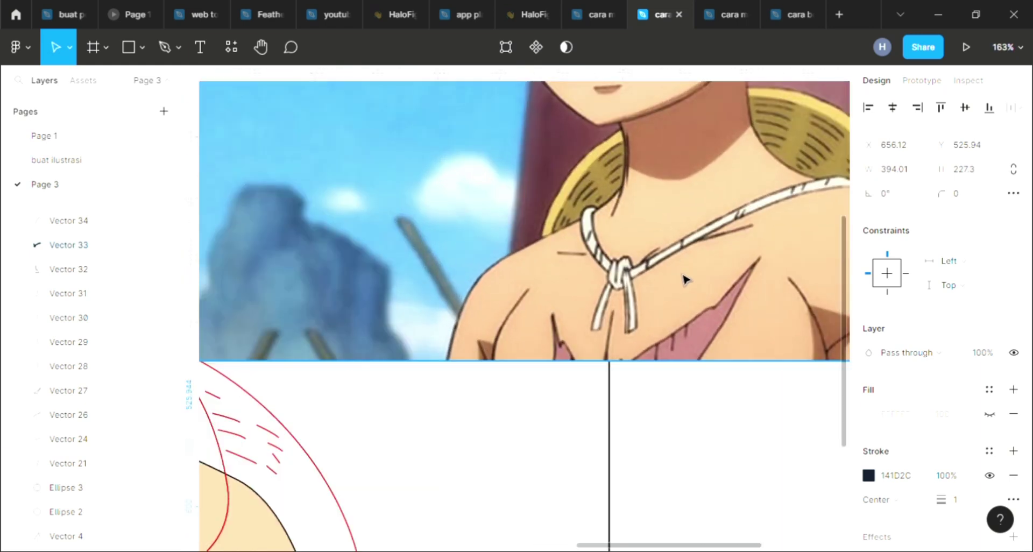
pyautogui.scroll(-2, 780, 231)
pyautogui.scroll(-3, 556, 325)
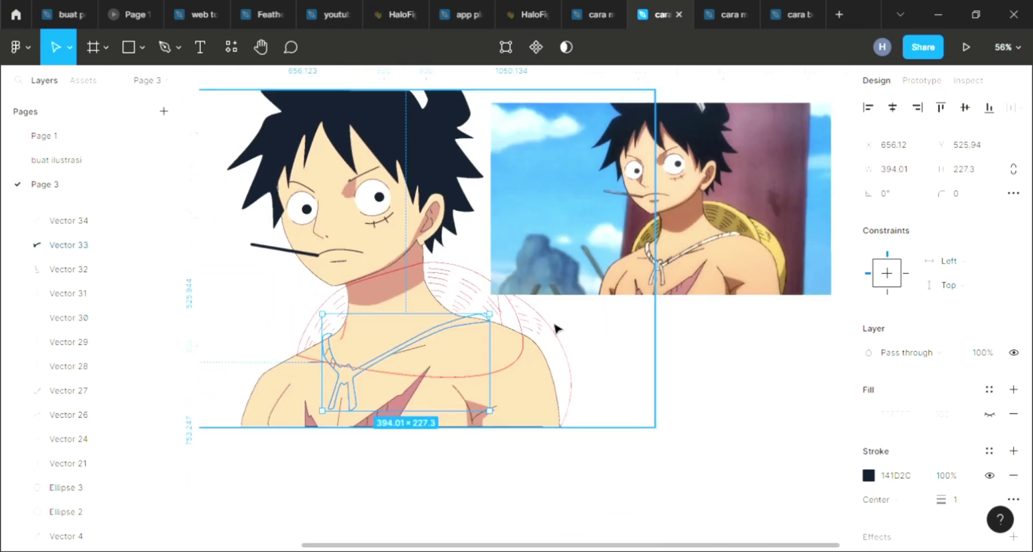
pyautogui.scroll(1, 324, 322)
pyautogui.scroll(1, 280, 275)
pyautogui.scroll(2, 242, 233)
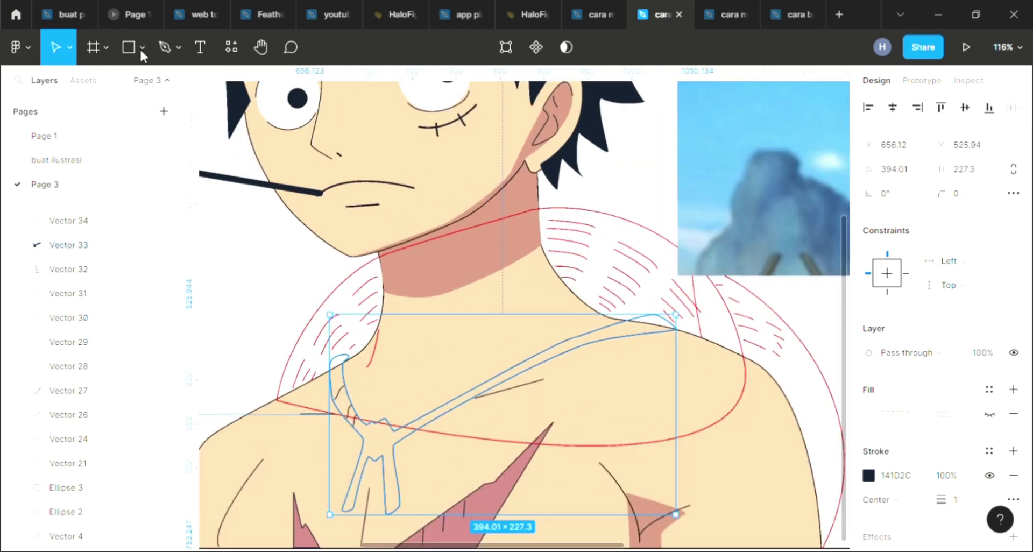
# Step: Duplicate the small neck curve, move the copy onto the necklace cord, and rotate it about 30°
pyautogui.click(166, 46)
pyautogui.scroll(2, 446, 401)
pyautogui.scroll(2, 429, 452)
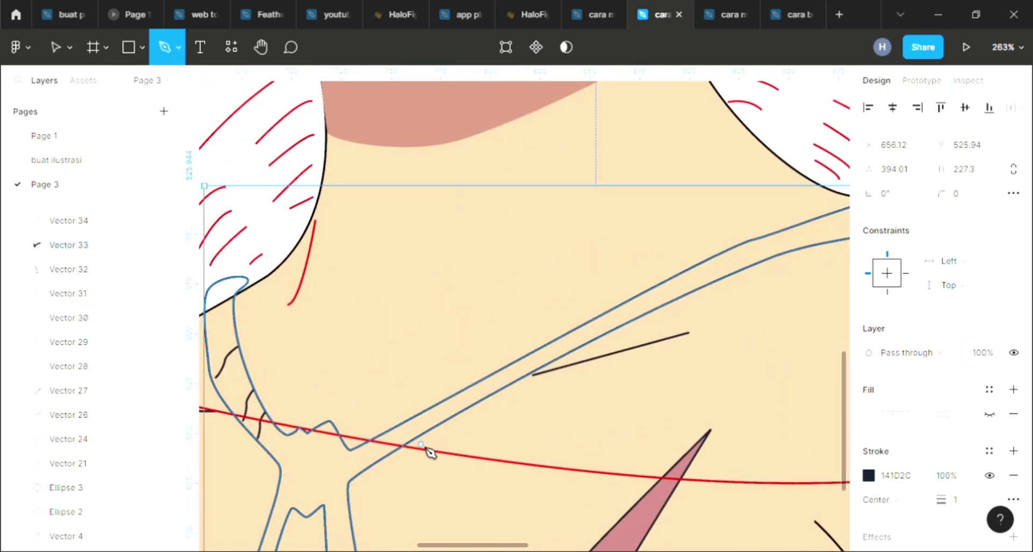
pyautogui.scroll(1, 428, 452)
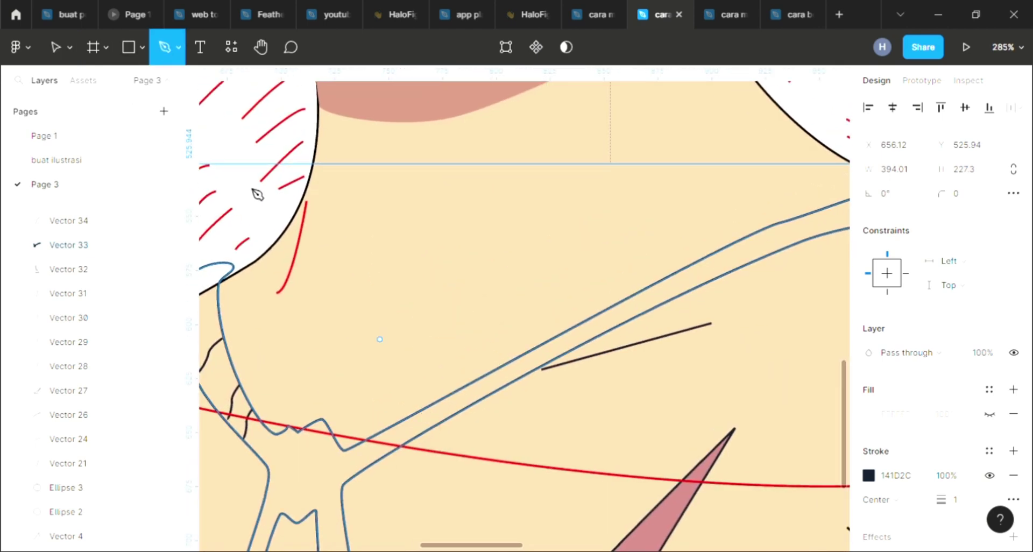
pyautogui.click(60, 44)
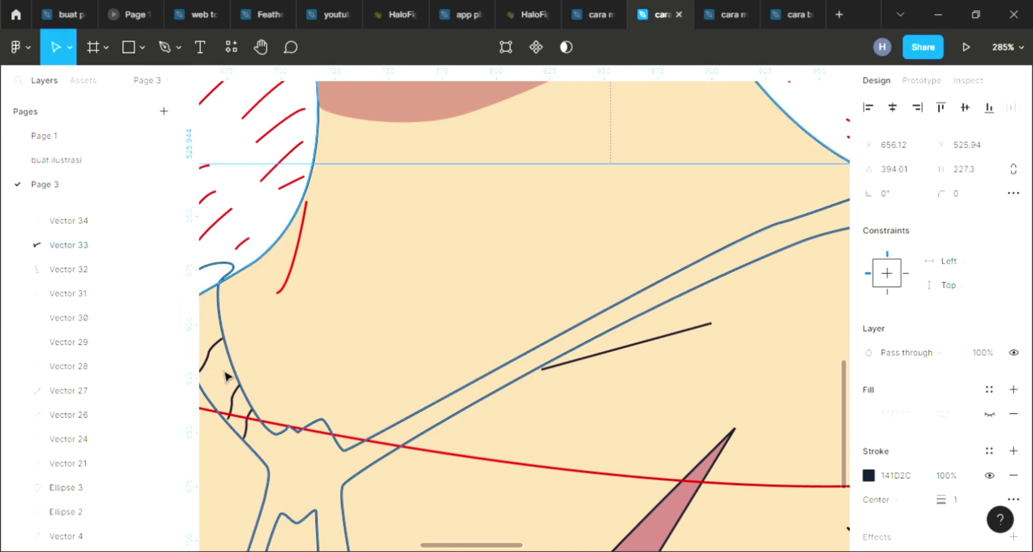
pyautogui.click(235, 409)
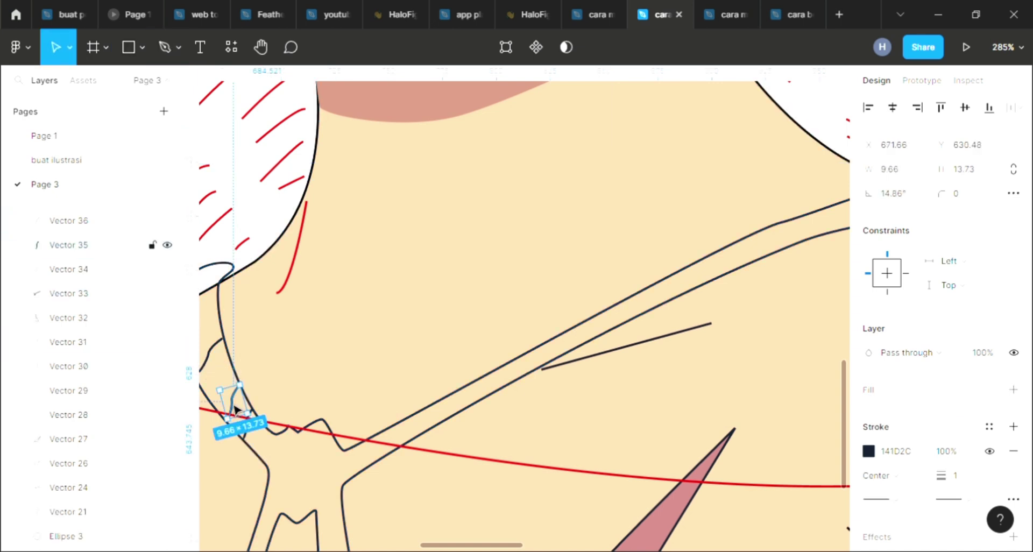
pyautogui.hotkey('ctrl', 'd')
pyautogui.moveTo(235, 409); pyautogui.dragTo(424, 417)
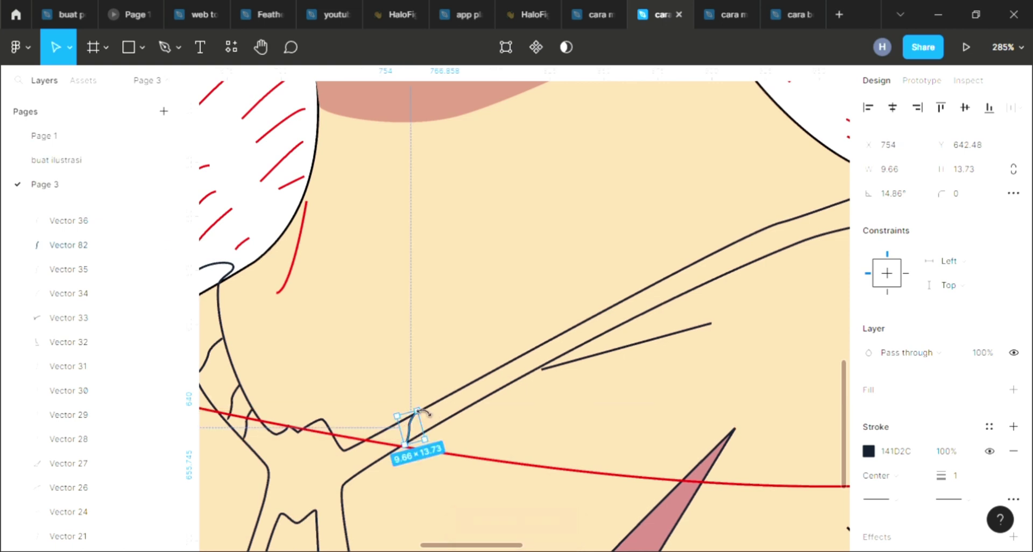
pyautogui.moveTo(428, 417); pyautogui.dragTo(425, 414)
# Step: Shrink the rotated copy to about 5 by 9 so it fits between the cord lines
pyautogui.click(397, 456)
pyautogui.keyDown('ctrl'); pyautogui.scroll(3, 409, 447); pyautogui.keyUp('ctrl')
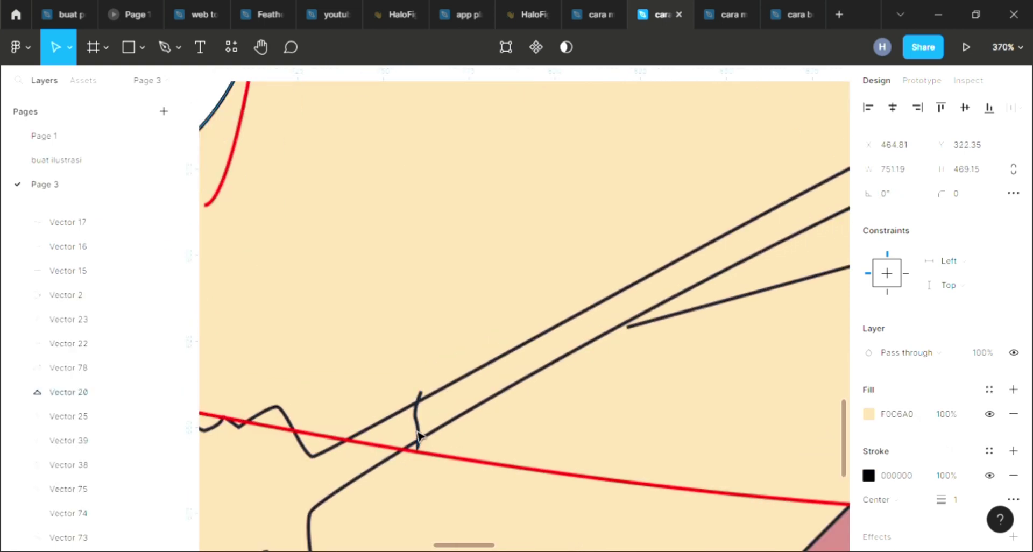
pyautogui.keyDown('ctrl'); pyautogui.scroll(2, 419, 433); pyautogui.keyUp('ctrl')
pyautogui.click(423, 430)
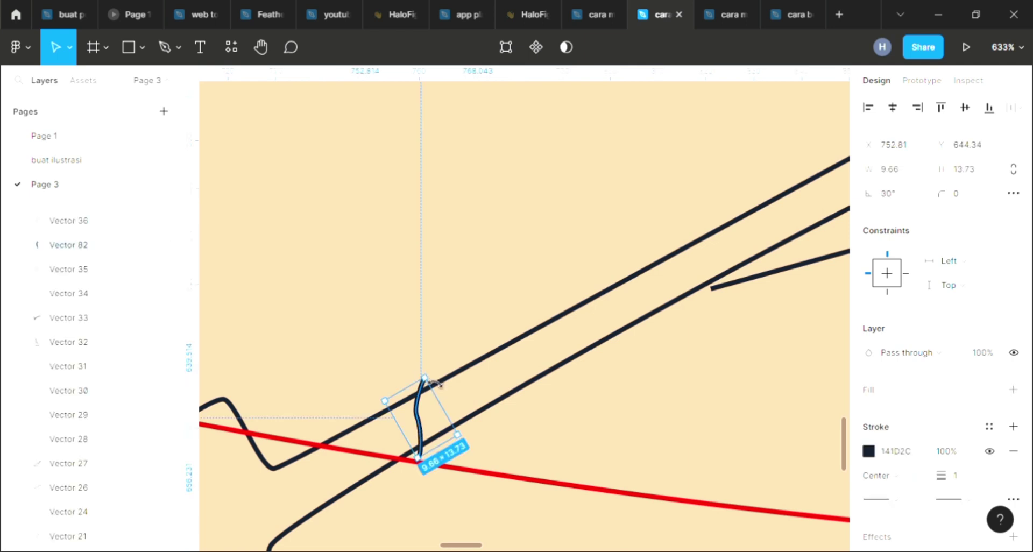
pyautogui.moveTo(434, 385); pyautogui.dragTo(432, 403)
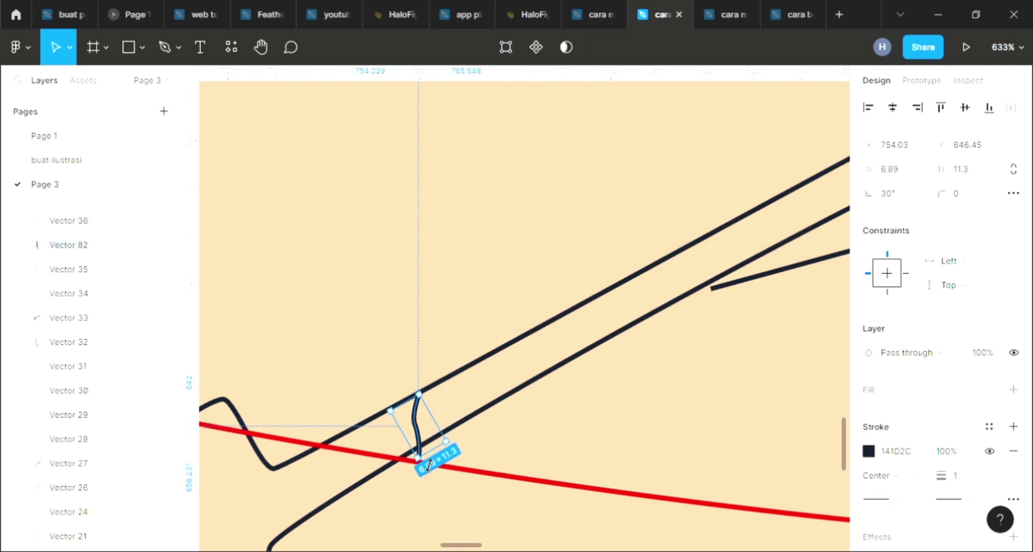
pyautogui.moveTo(428, 465); pyautogui.dragTo(427, 452)
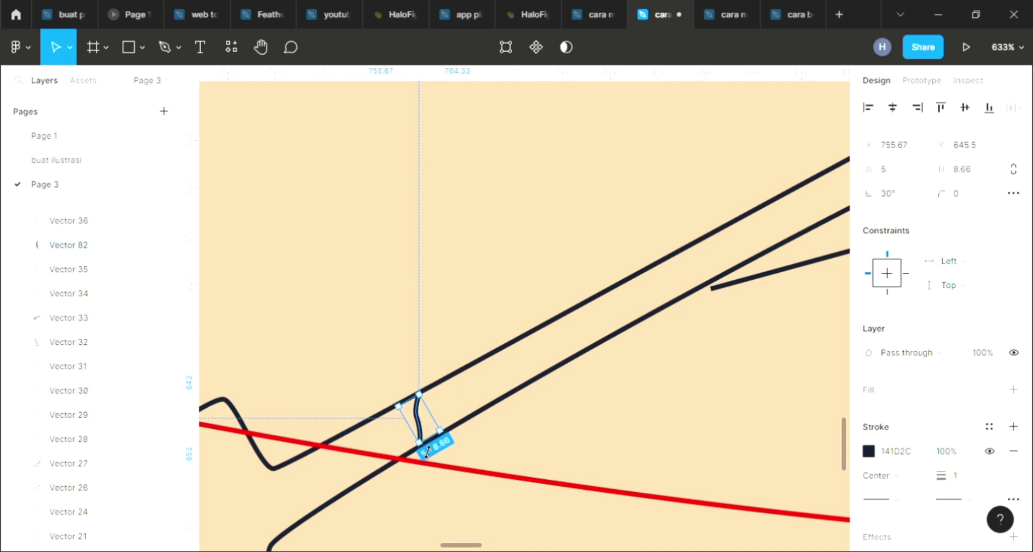
# Step: Add three more duplicated twist marks at intervals up the necklace cord toward its upper end
pyautogui.hotkey('ctrl', 'd')
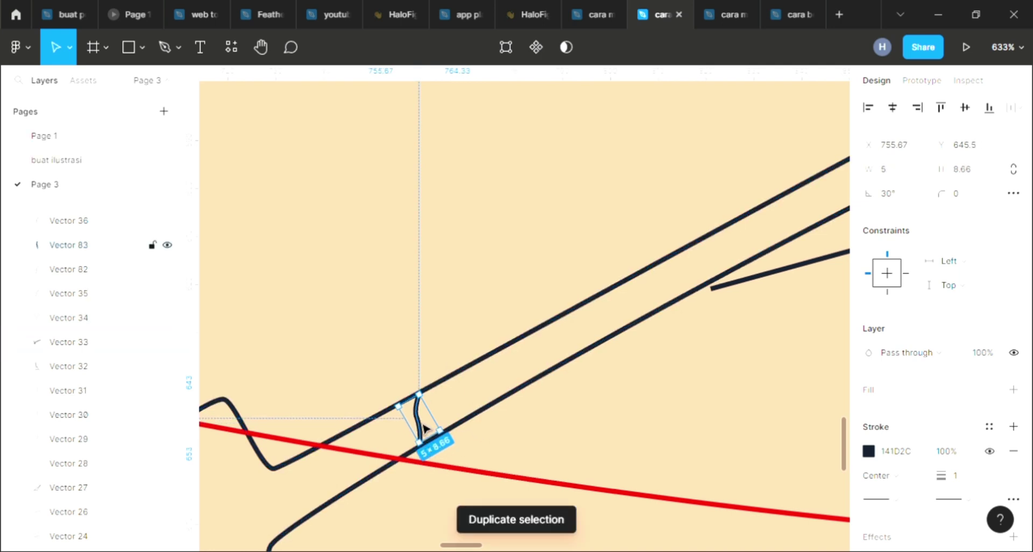
pyautogui.moveTo(425, 431); pyautogui.dragTo(470, 410)
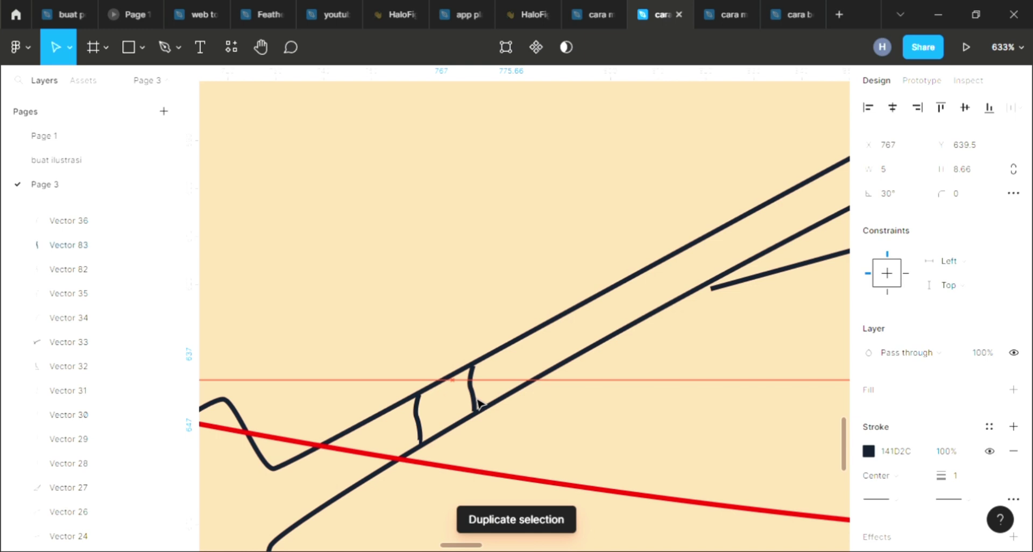
pyautogui.moveTo(478, 403); pyautogui.dragTo(481, 404)
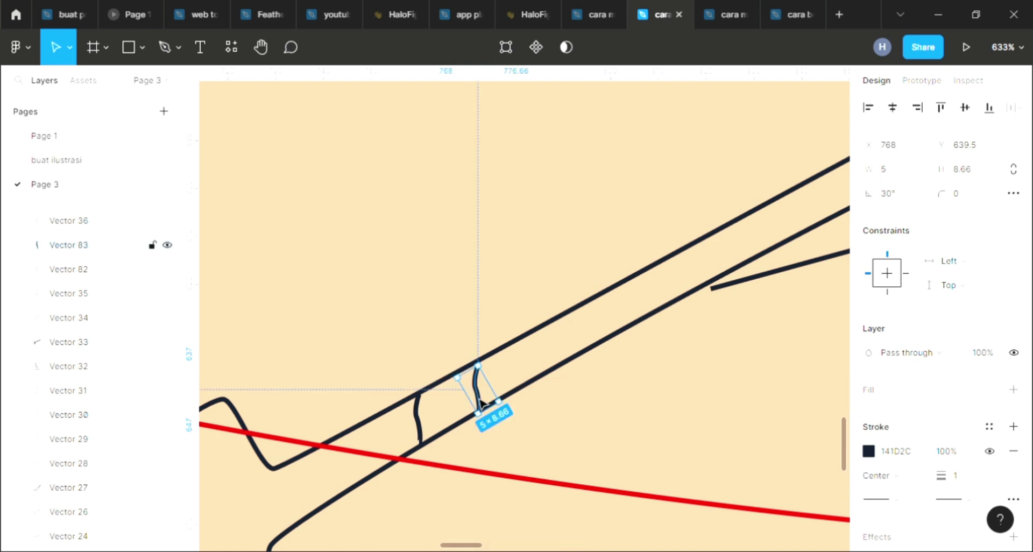
pyautogui.hotkey('ctrl', 'd')
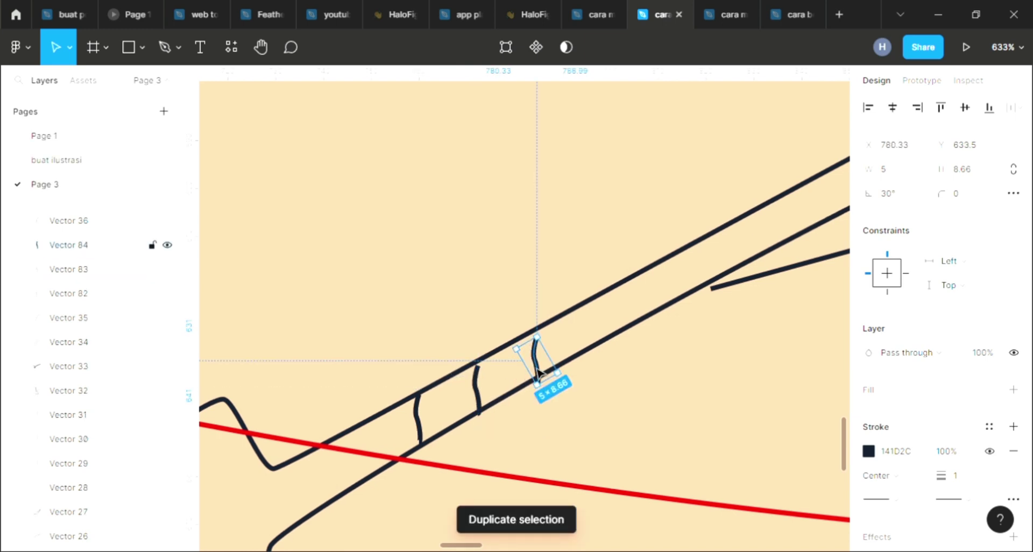
pyautogui.moveTo(538, 372); pyautogui.dragTo(679, 287)
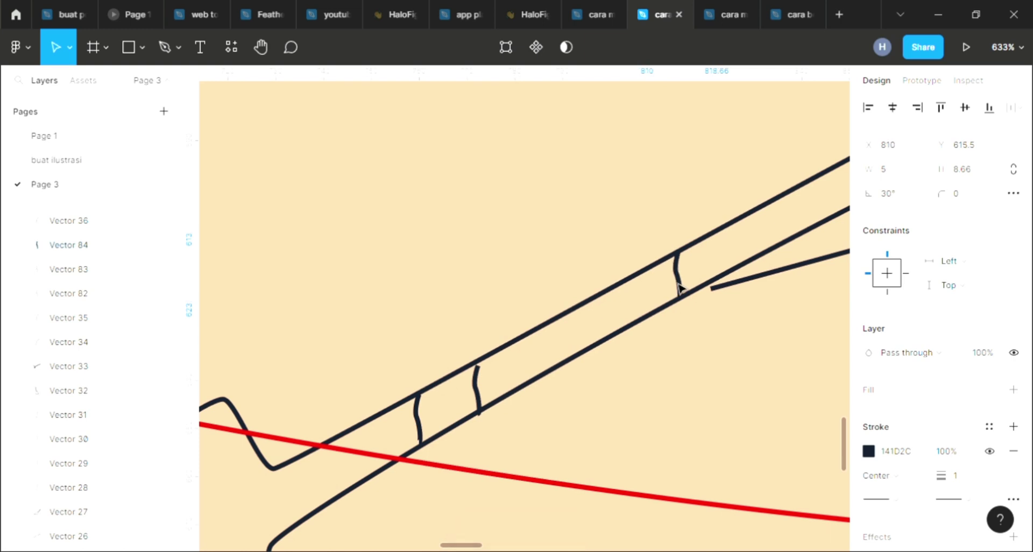
pyautogui.hotkey('ctrl', 'd')
pyautogui.scroll(-2, 648, 288)
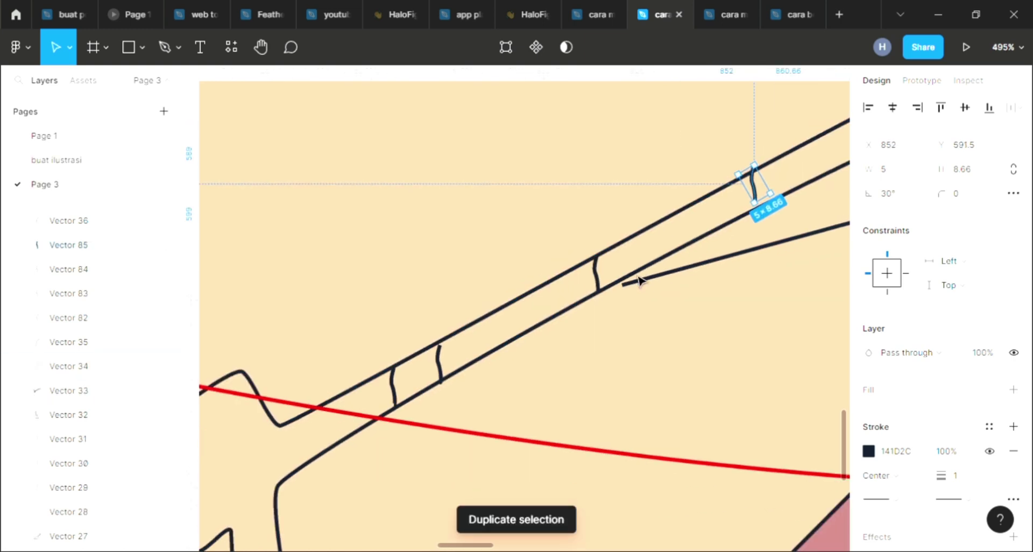
pyautogui.moveTo(724, 198); pyautogui.dragTo(692, 218)
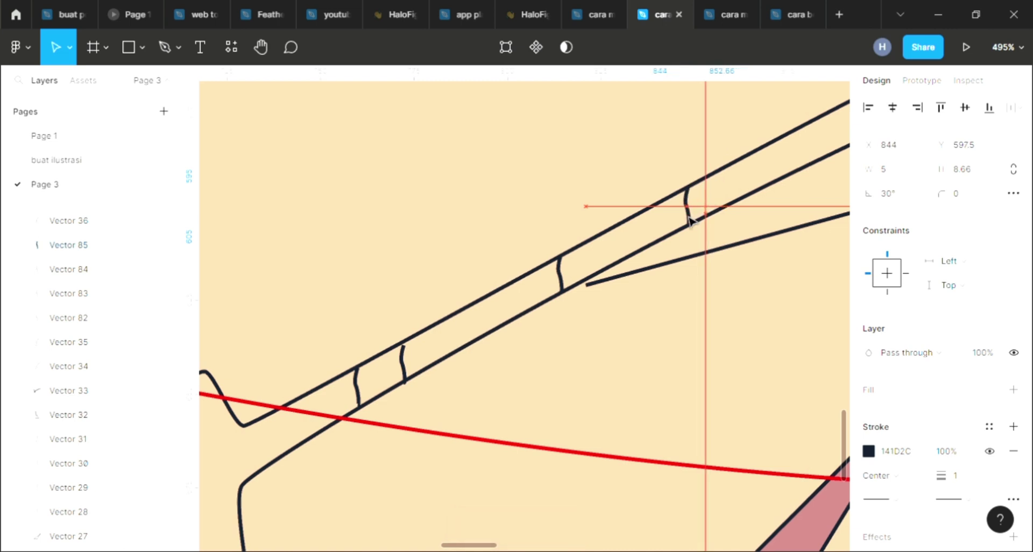
# Step: Duplicate a cord tick mark and place the copy up the cord near the shoulder
pyautogui.click(676, 323)
pyautogui.scroll(-3, 671, 322)
pyautogui.scroll(-2, 670, 317)
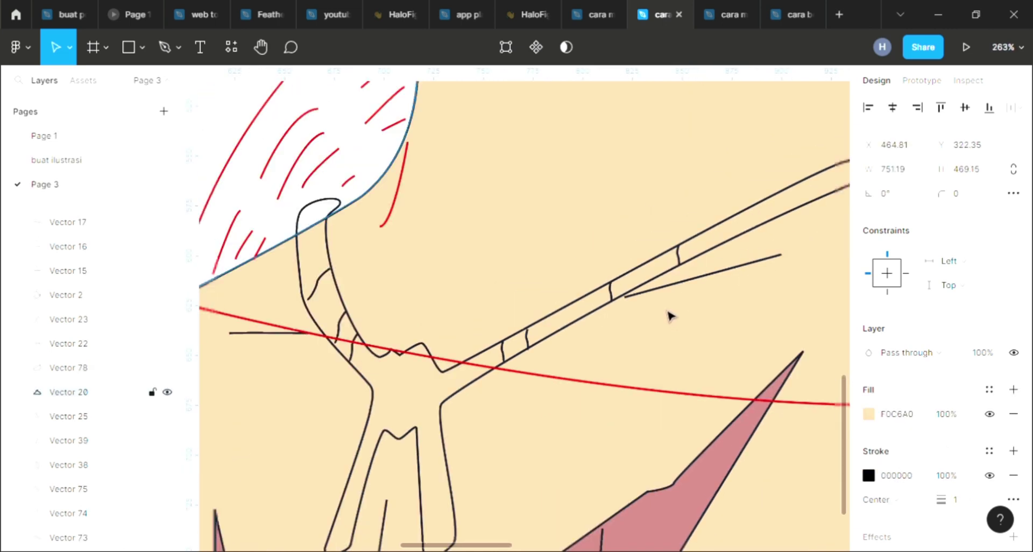
pyautogui.scroll(-4, 670, 316)
pyautogui.hscroll(2, 730, 258)
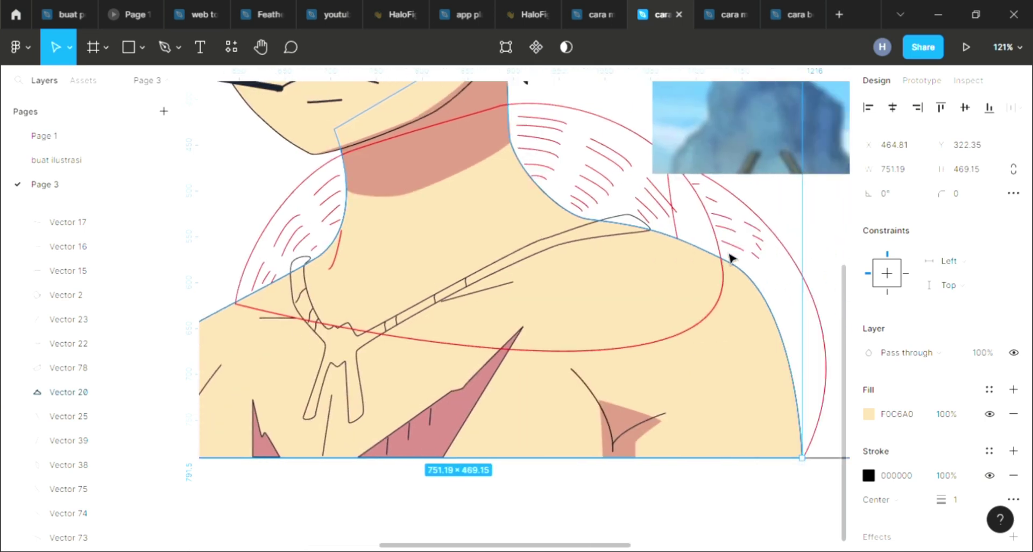
pyautogui.hscroll(3, 730, 258)
pyautogui.hscroll(6, 791, 178)
pyautogui.scroll(2, 659, 173)
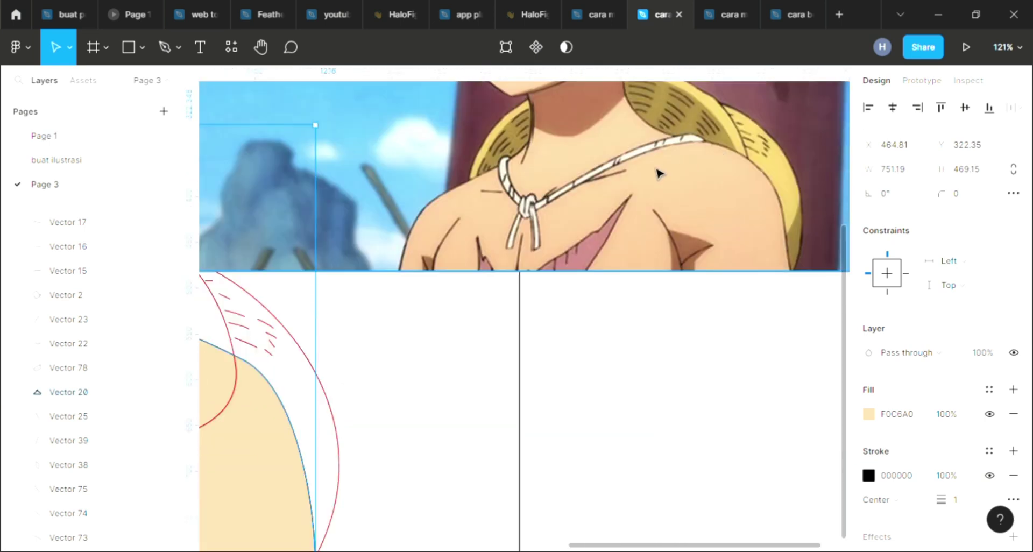
pyautogui.scroll(-3, 470, 332)
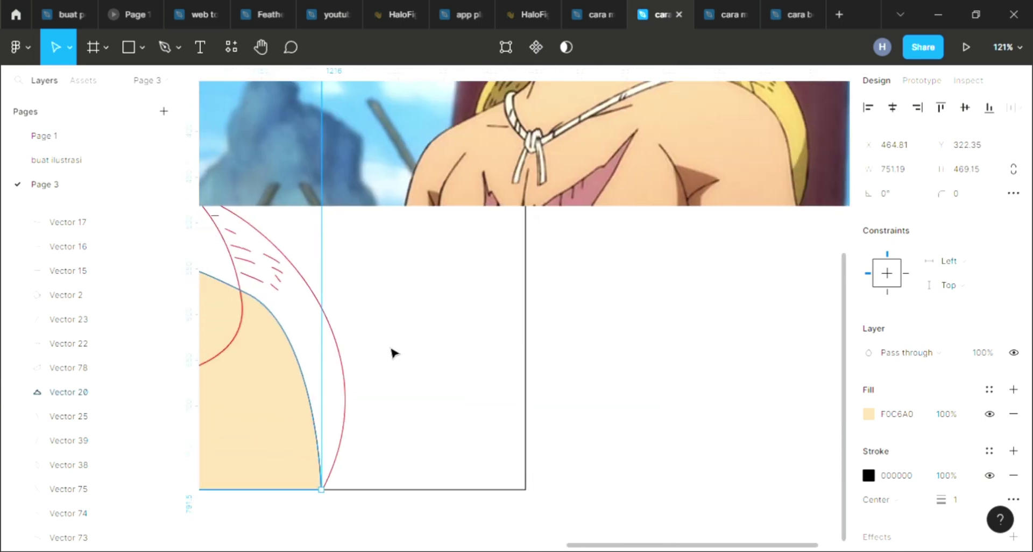
pyautogui.hscroll(-3, 390, 346)
pyautogui.hscroll(-4, 379, 332)
pyautogui.scroll(3, 295, 317)
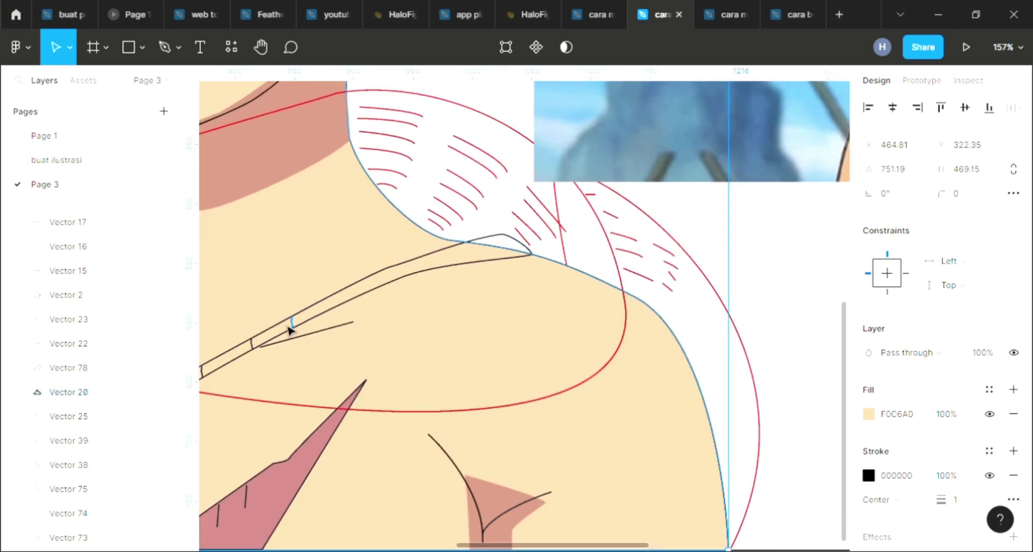
pyautogui.click(297, 328)
pyautogui.scroll(3, 297, 328)
pyautogui.scroll(3, 295, 329)
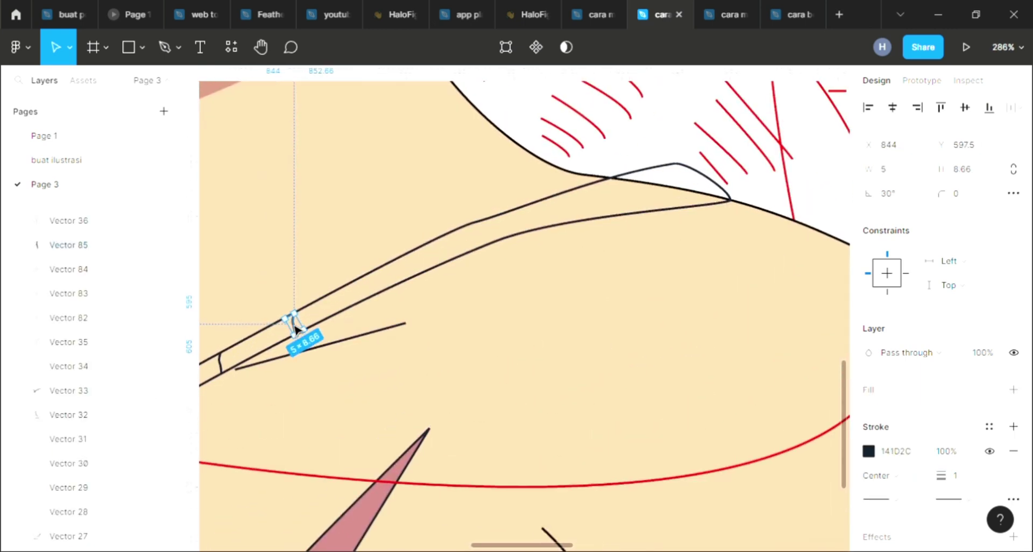
pyautogui.hotkey('ctrl', 'd')
pyautogui.moveTo(295, 328)
pyautogui.mouseDown()
pyautogui.moveTo(473, 266)
pyautogui.moveTo(495, 238)
pyautogui.mouseUp()
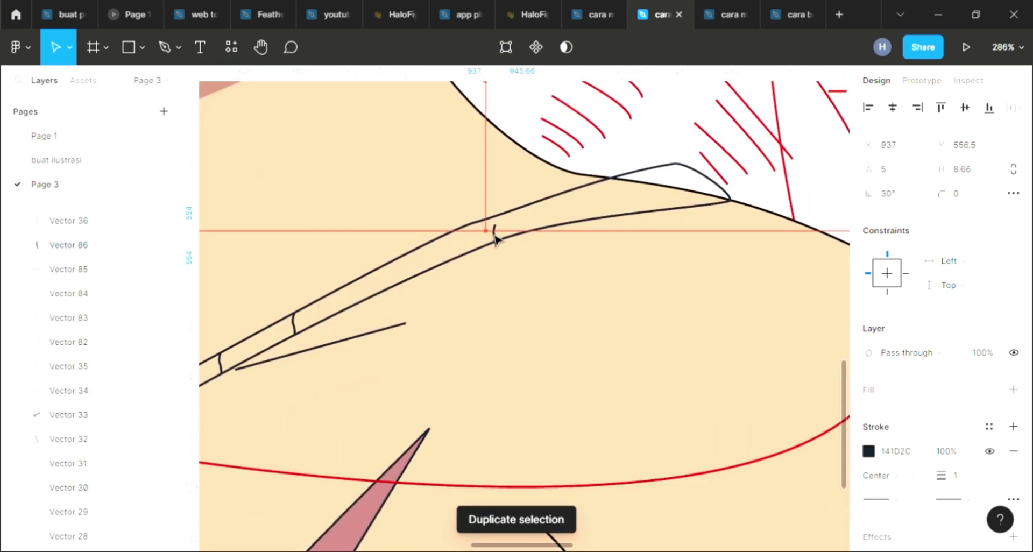
pyautogui.click(528, 321)
pyautogui.scroll(-2, 528, 321)
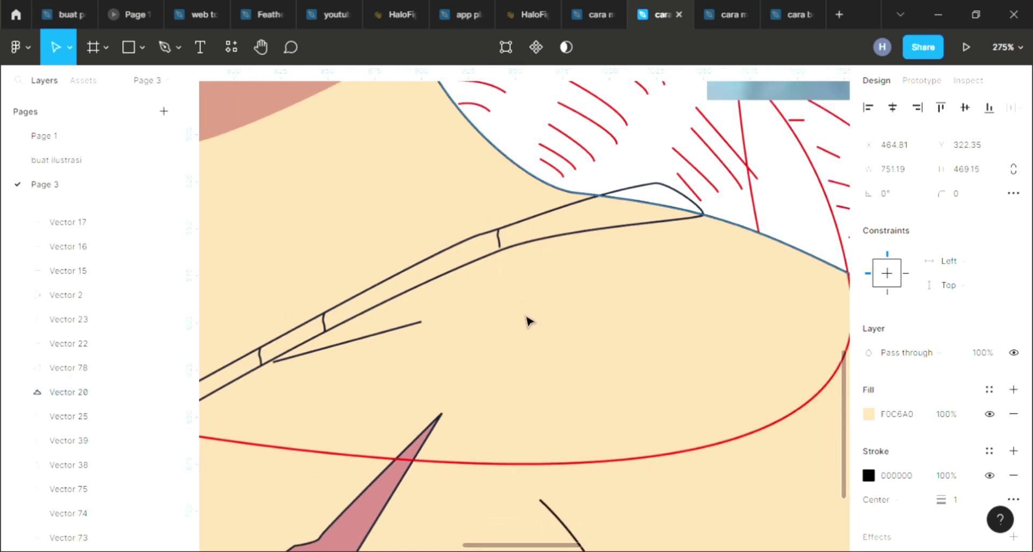
pyautogui.scroll(-3, 520, 325)
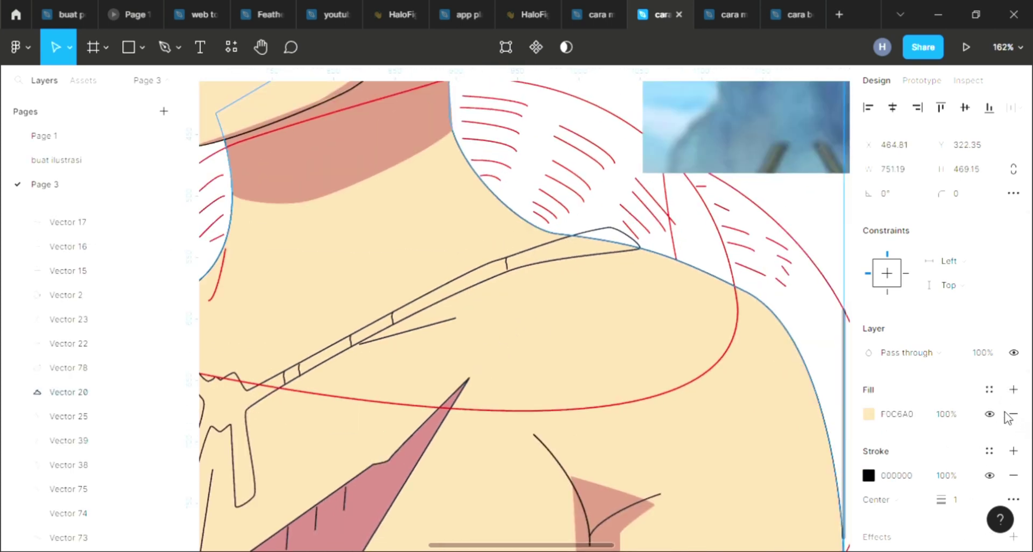
# Step: Select the necklace cord (Vector 33) and turn its fill back on
pyautogui.click(559, 260)
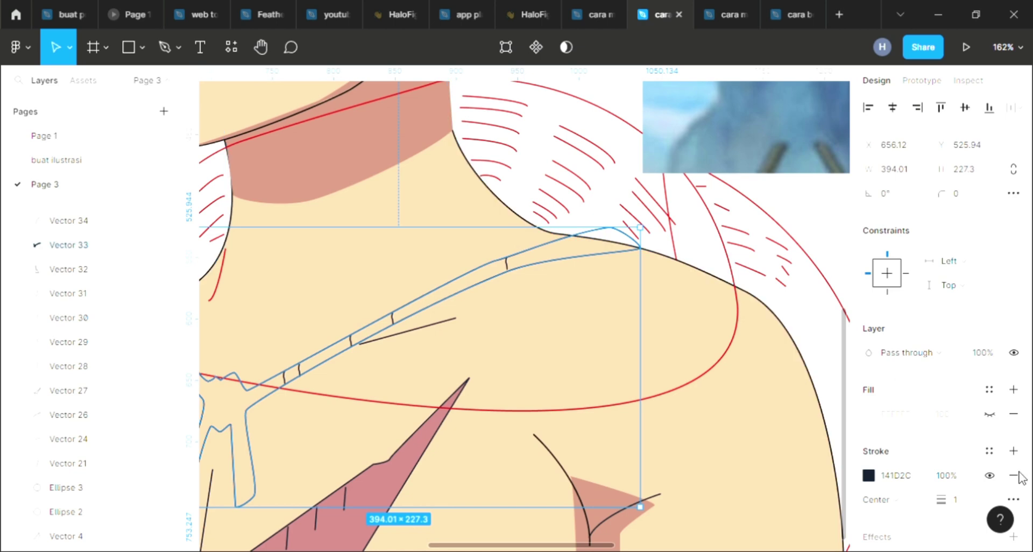
pyautogui.click(989, 415)
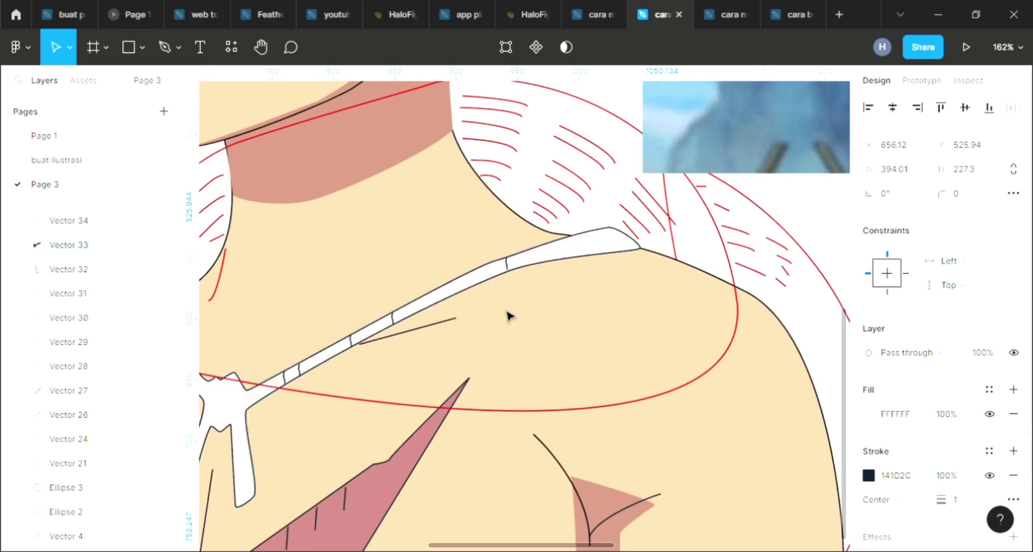
pyautogui.hscroll(-3, 484, 315)
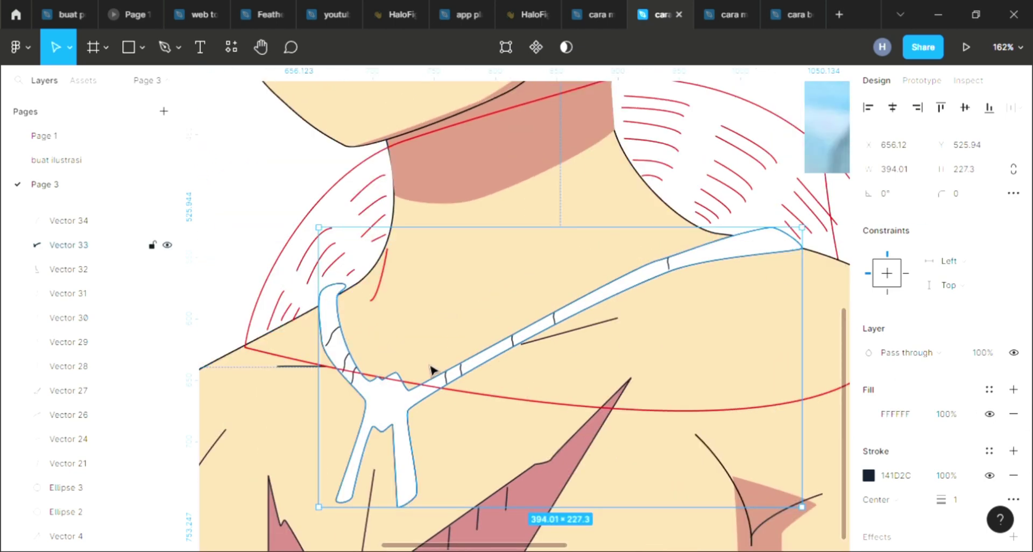
pyautogui.keyDown('ctrl'); pyautogui.scroll(-3, 430, 366); pyautogui.keyUp('ctrl')
pyautogui.keyDown('ctrl'); pyautogui.scroll(-2, 431, 363); pyautogui.keyUp('ctrl')
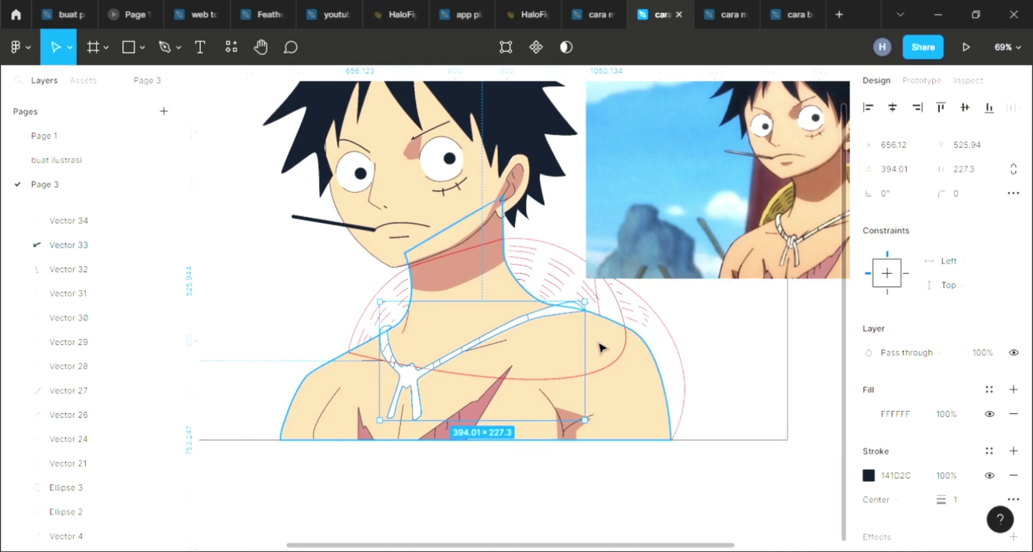
pyautogui.hscroll(2, 602, 346)
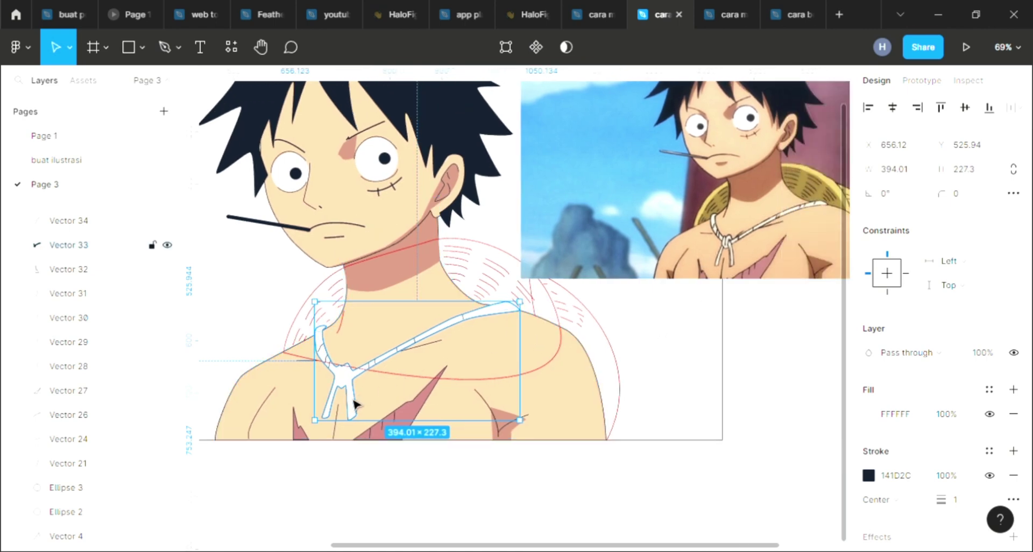
pyautogui.keyDown('ctrl'); pyautogui.scroll(2, 355, 404); pyautogui.keyUp('ctrl')
pyautogui.keyDown('ctrl'); pyautogui.scroll(2, 309, 404); pyautogui.keyUp('ctrl')
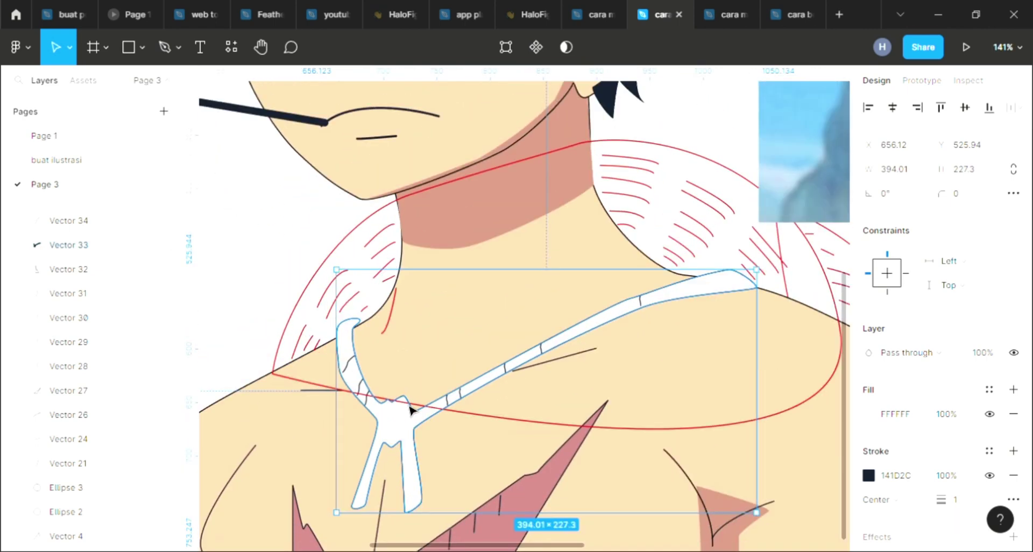
pyautogui.scroll(5, 410, 411)
pyautogui.scroll(1, 501, 328)
pyautogui.scroll(1, 484, 253)
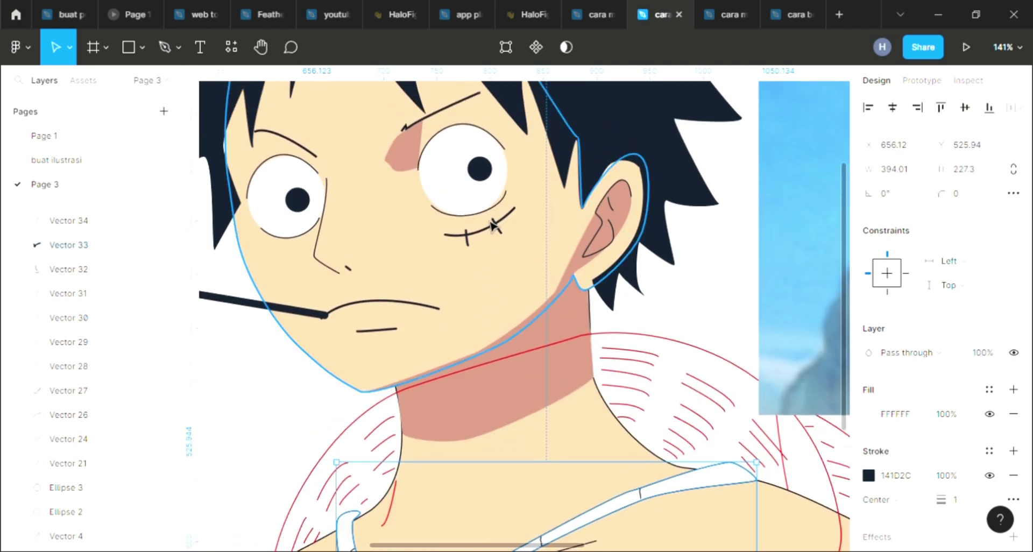
pyautogui.scroll(-3, 493, 225)
# Step: Eyedrop the eye-white off-white F3F1EF into the cord's fill
pyautogui.press('i')
pyautogui.click(775, 141)
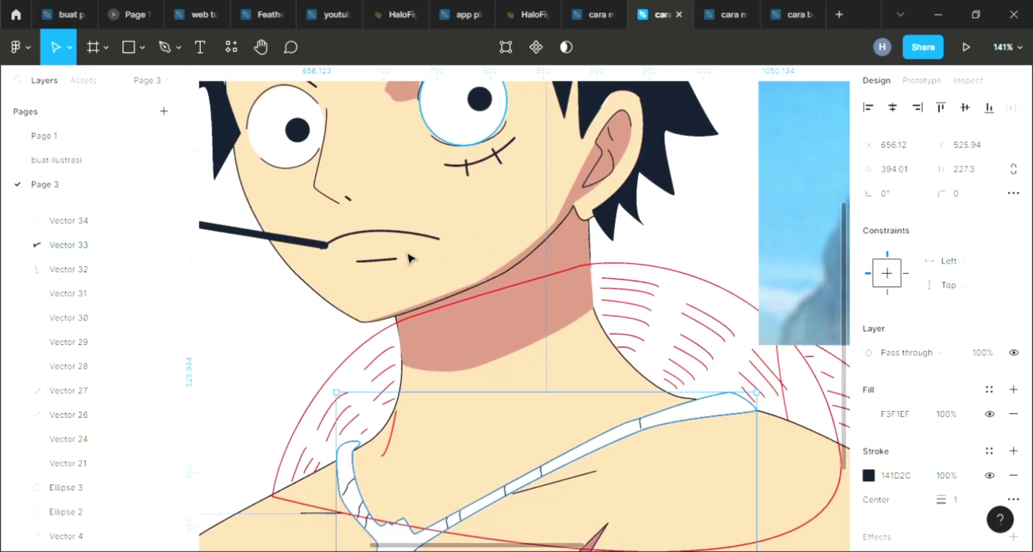
pyautogui.press('Escape')
pyautogui.keyDown('ctrl'); pyautogui.scroll(-3, 267, 335); pyautogui.keyUp('ctrl')
pyautogui.keyDown('ctrl'); pyautogui.scroll(-3, 268, 335); pyautogui.keyUp('ctrl')
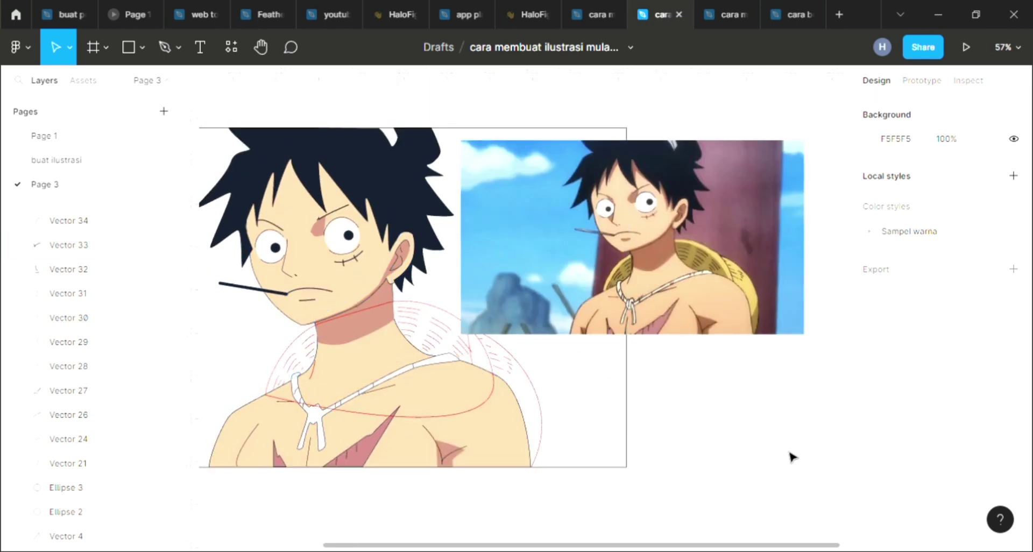
pyautogui.keyDown('ctrl'); pyautogui.scroll(2, 460, 363); pyautogui.keyUp('ctrl')
pyautogui.keyDown('ctrl'); pyautogui.scroll(2, 549, 459); pyautogui.keyUp('ctrl')
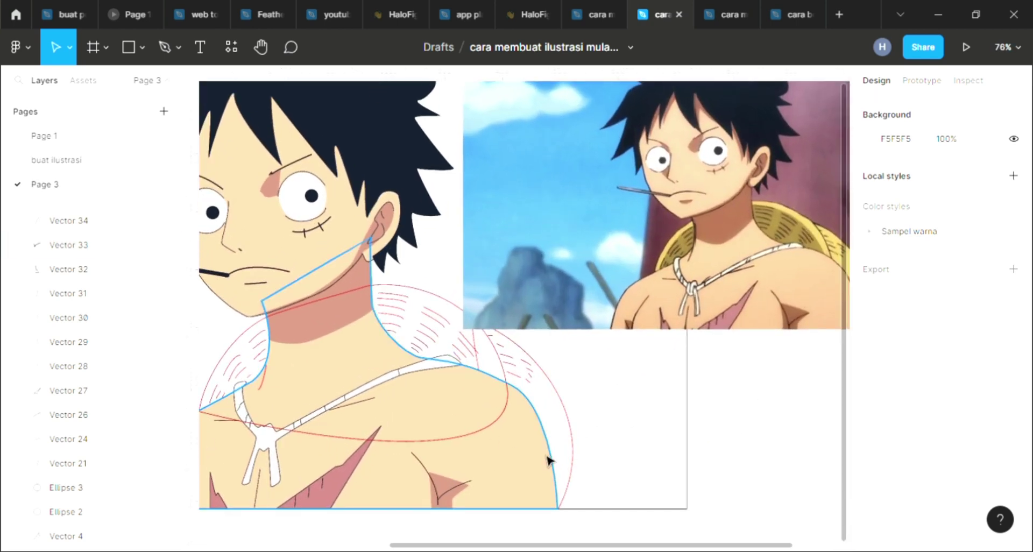
# Step: Give the hat brim ellipse outline a light grey D9D9D9 fill
pyautogui.click(521, 414)
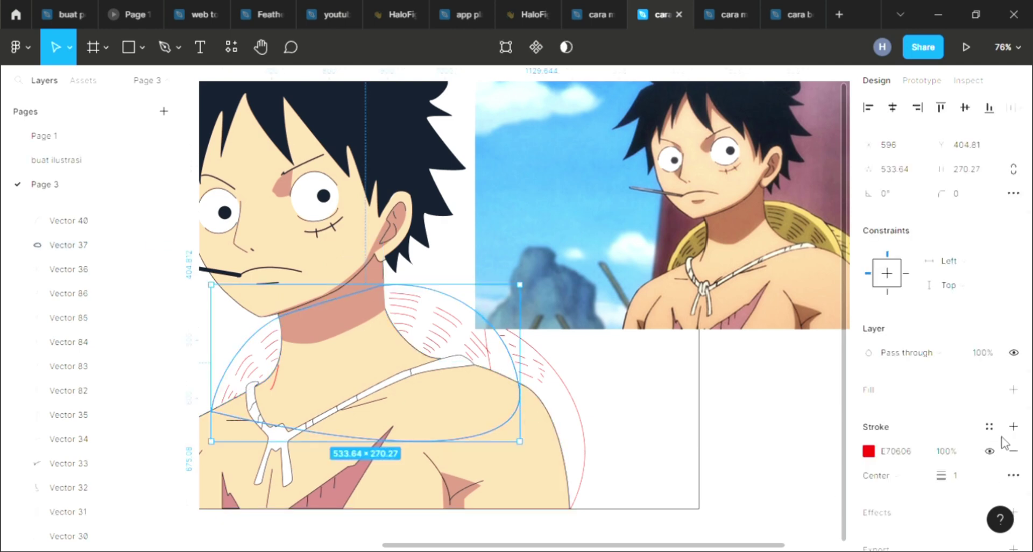
pyautogui.click(1013, 390)
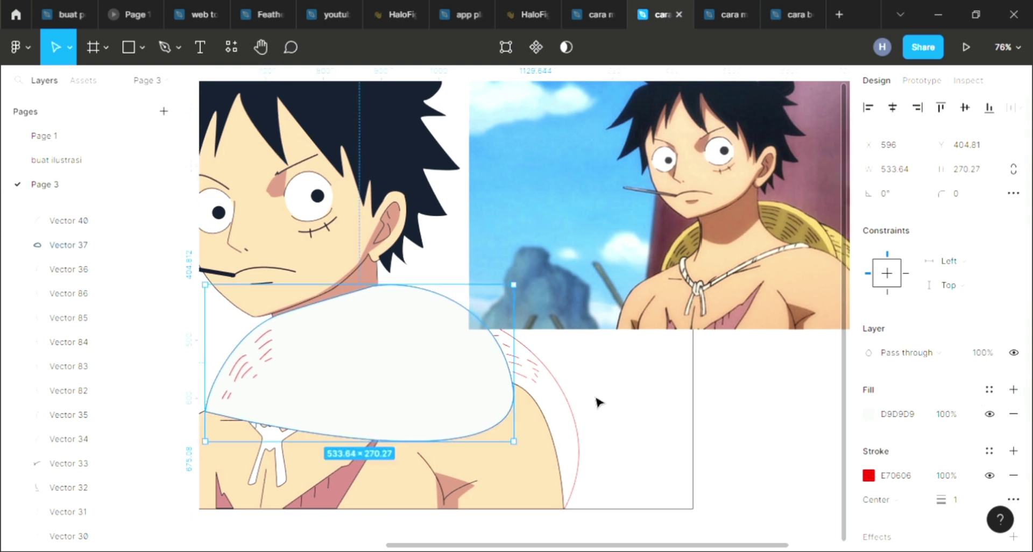
pyautogui.hscroll(5, 597, 401)
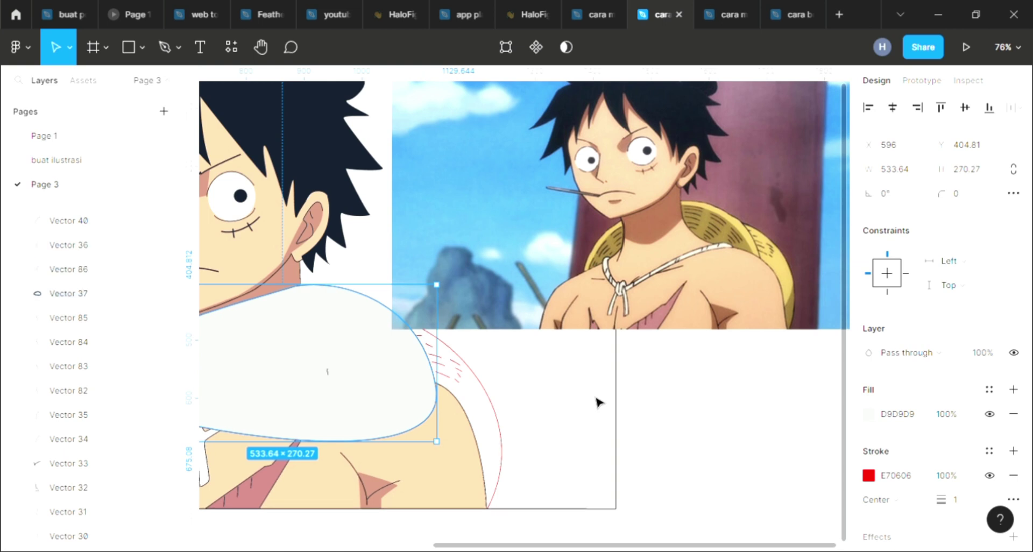
# Step: Send the brim shape backward with Ctrl+[ until it sits behind the shoulders and cord
pyautogui.hotkey('ctrl', '[')
pyautogui.hotkey('ctrl', '[')
pyautogui.hotkey('ctrl', '[')
pyautogui.hotkey('ctrl', '[')
pyautogui.hotkey('ctrl', '[')
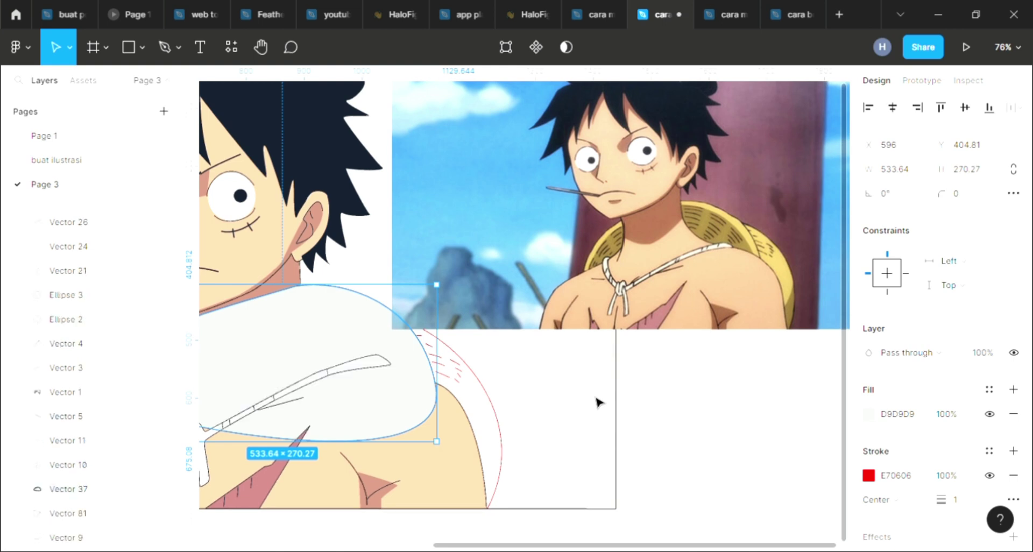
pyautogui.hotkey('ctrl', '[')
pyautogui.hotkey('ctrl', '[')
pyautogui.hotkey('ctrl', '[')
pyautogui.hotkey('ctrl', '[')
pyautogui.hotkey('ctrl', '[')
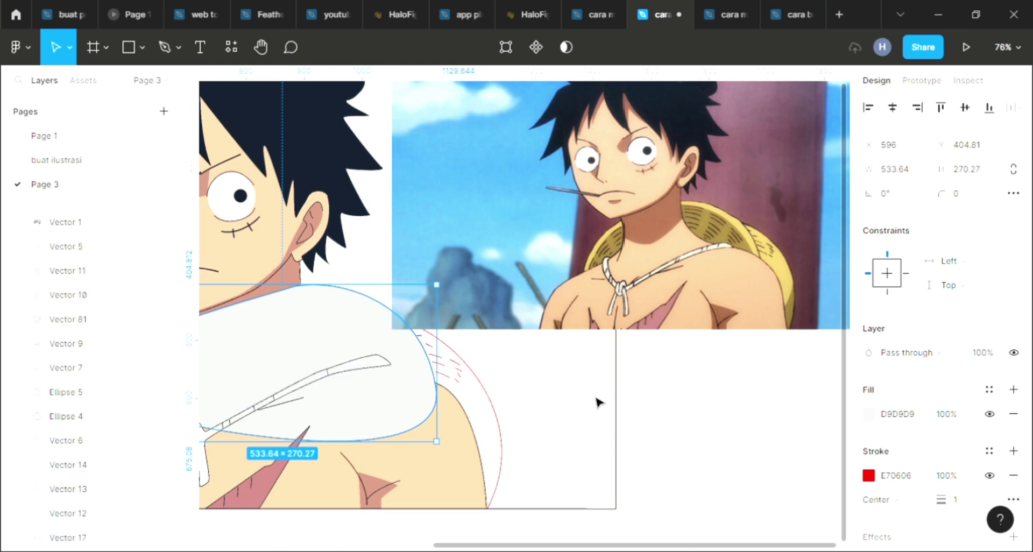
pyautogui.hotkey('ctrl', '[')
pyautogui.hotkey('ctrl', '[')
pyautogui.hotkey('ctrl', '[')
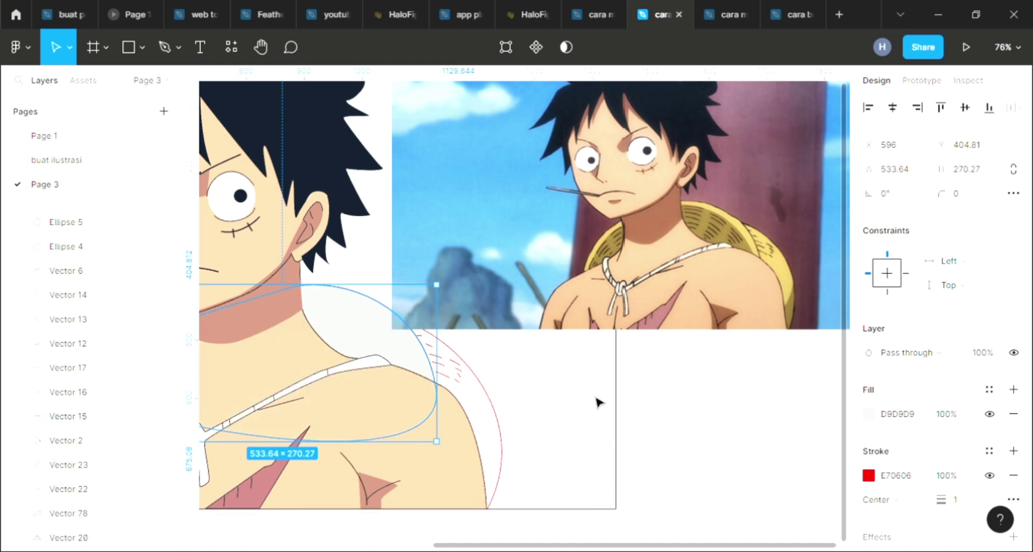
pyautogui.hscroll(-3, 592, 403)
pyautogui.hscroll(-1, 581, 404)
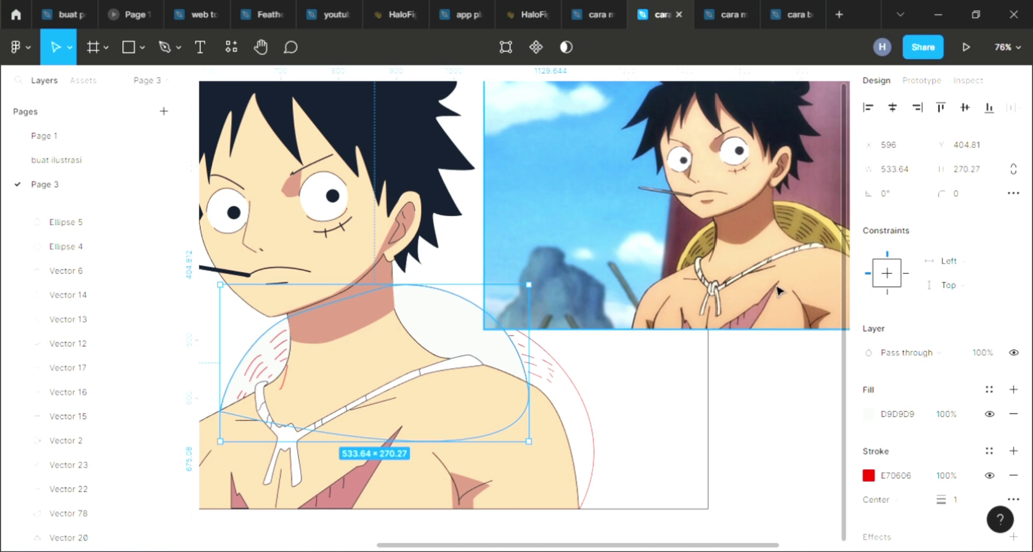
pyautogui.scroll(5, 780, 275)
pyautogui.hscroll(2, 780, 273)
# Step: Eyedrop a first straw colour from the reference hat into the hat shape's fill
pyautogui.scroll(1, 743, 253)
pyautogui.hscroll(2, 743, 253)
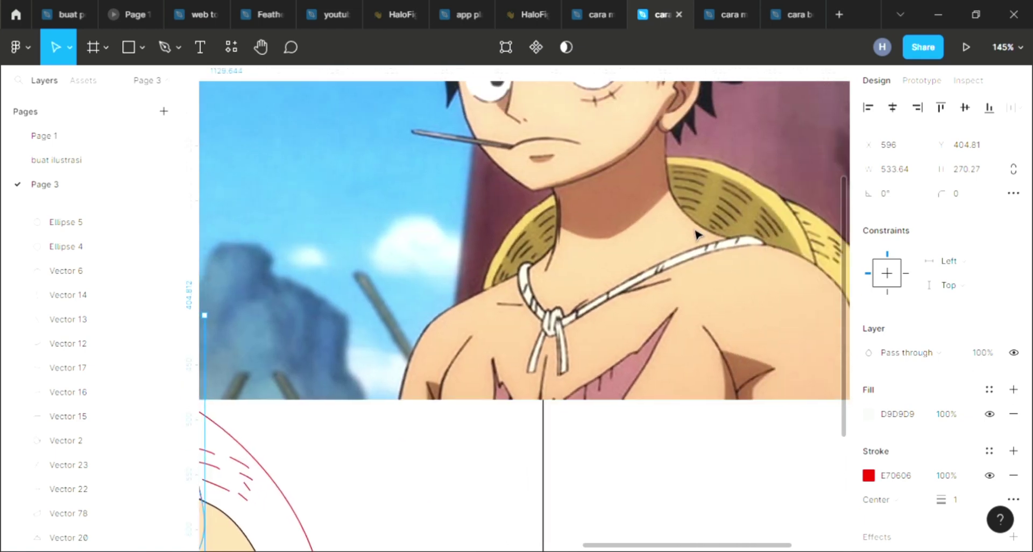
pyautogui.hscroll(1, 697, 232)
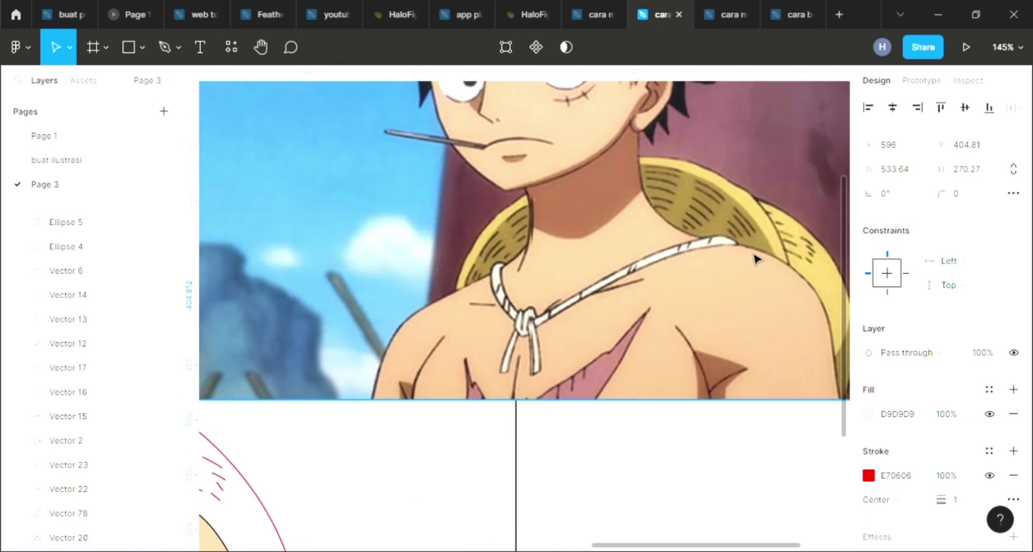
pyautogui.press('i')
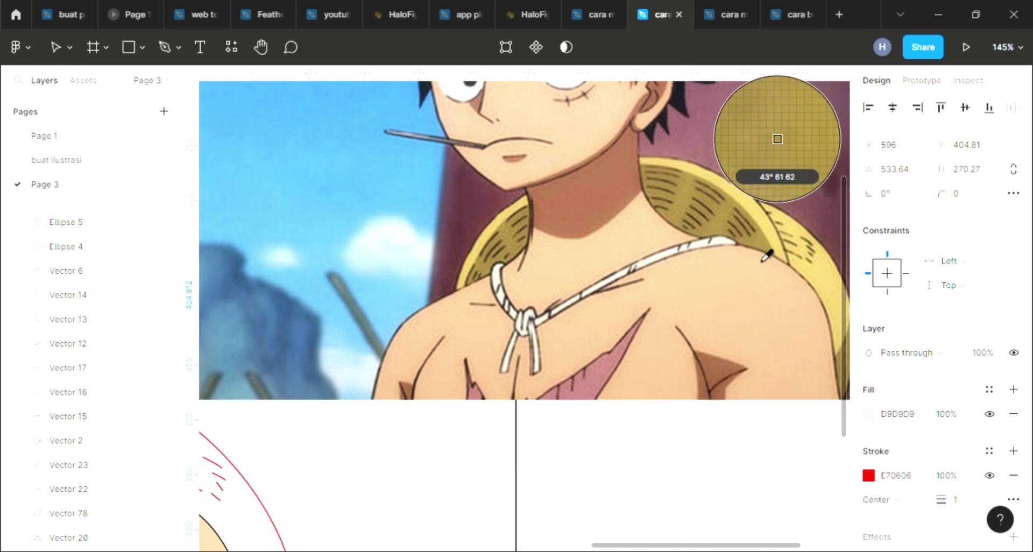
pyautogui.click(775, 260)
pyautogui.keyDown('ctrl'); pyautogui.scroll(-5, 754, 274); pyautogui.keyUp('ctrl')
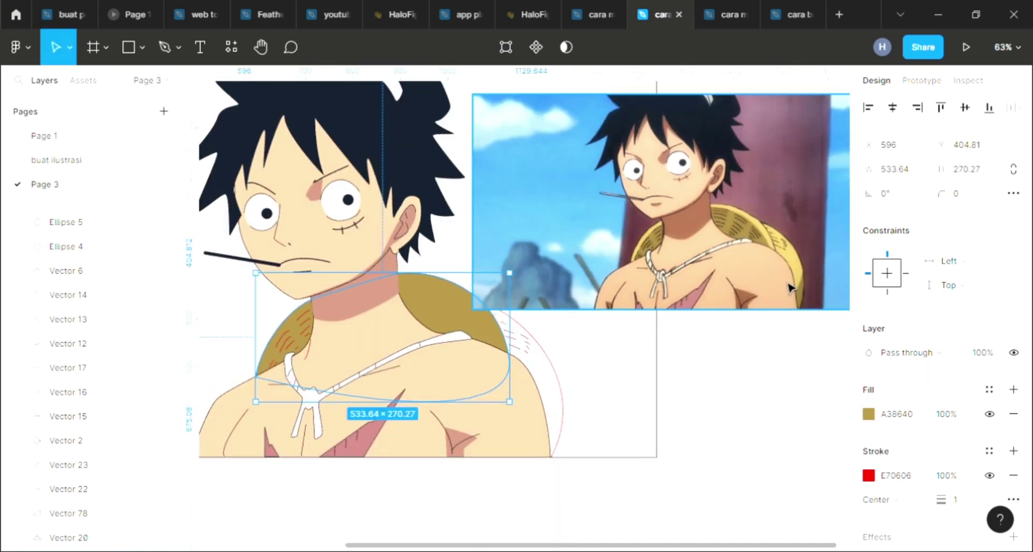
pyautogui.keyDown('ctrl'); pyautogui.scroll(3, 786, 285); pyautogui.keyUp('ctrl')
pyautogui.keyDown('ctrl'); pyautogui.scroll(2, 791, 288); pyautogui.keyUp('ctrl')
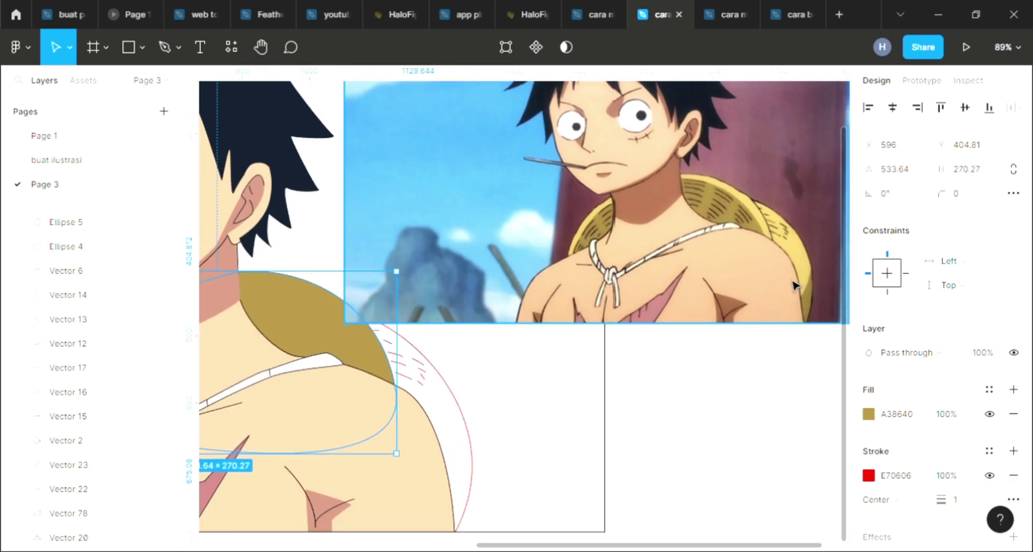
# Step: Resample a truer olive hat tone, setting the fill to 9D8442
pyautogui.press('i')
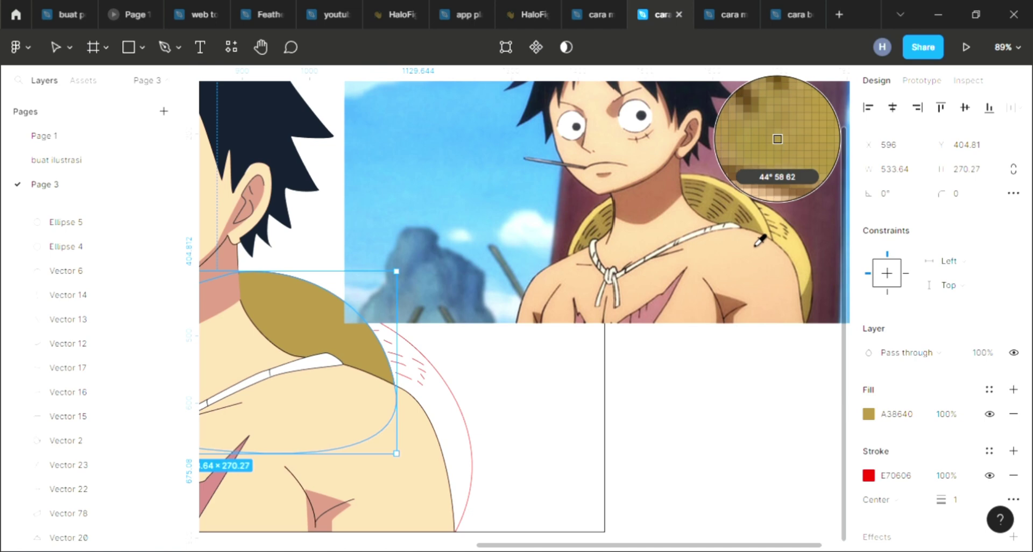
pyautogui.keyDown('ctrl'); pyautogui.scroll(1, 761, 241); pyautogui.keyUp('ctrl')
pyautogui.keyDown('ctrl'); pyautogui.scroll(3, 760, 240); pyautogui.keyUp('ctrl')
pyautogui.keyDown('ctrl'); pyautogui.scroll(3, 760, 241); pyautogui.keyUp('ctrl')
pyautogui.click(757, 234)
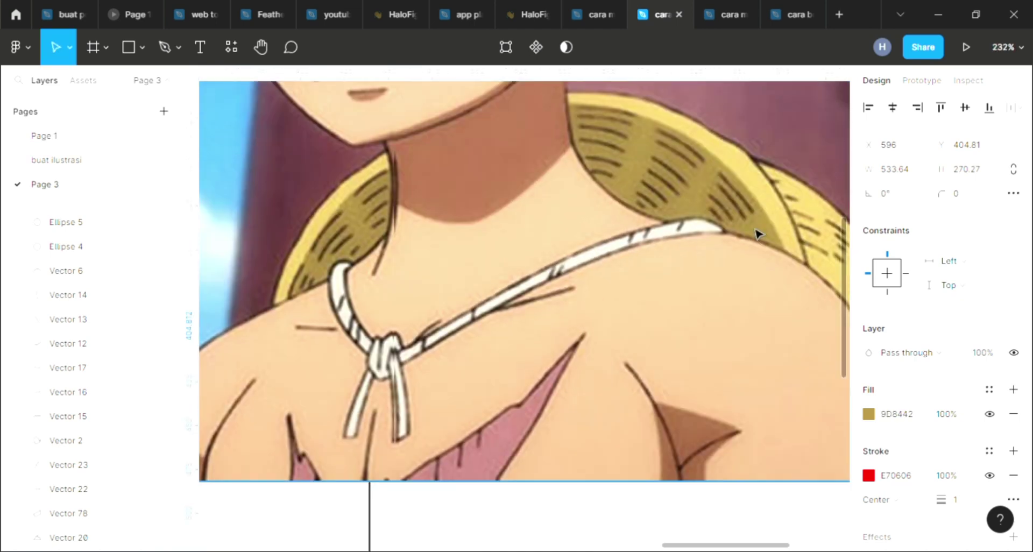
pyautogui.keyDown('ctrl'); pyautogui.scroll(-3, 758, 235); pyautogui.keyUp('ctrl')
pyautogui.keyDown('ctrl'); pyautogui.scroll(-3, 758, 235); pyautogui.keyUp('ctrl')
pyautogui.keyDown('ctrl'); pyautogui.scroll(-2, 758, 235); pyautogui.keyUp('ctrl')
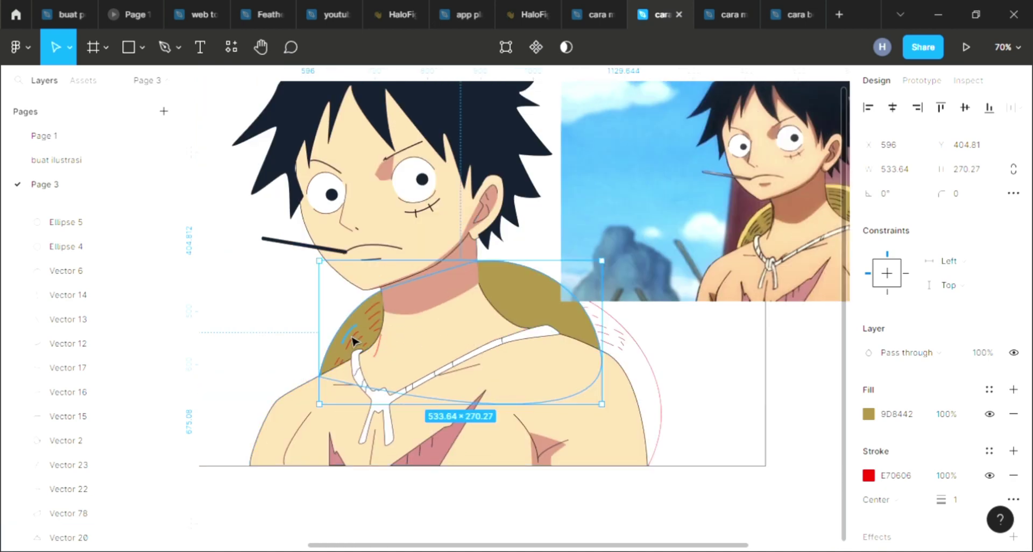
pyautogui.keyDown('ctrl'); pyautogui.scroll(3, 356, 343); pyautogui.keyUp('ctrl')
pyautogui.keyDown('ctrl'); pyautogui.scroll(2, 358, 342); pyautogui.keyUp('ctrl')
pyautogui.keyDown('ctrl'); pyautogui.scroll(3, 358, 342); pyautogui.keyUp('ctrl')
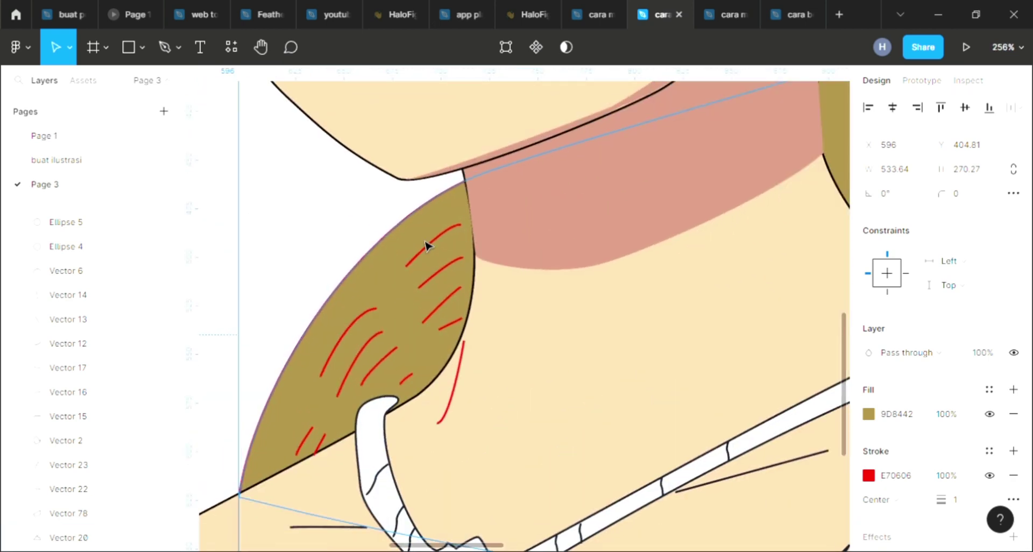
# Step: Select the top three red hatch strokes on the hat's left side
pyautogui.moveTo(435, 236); pyautogui.dragTo(414, 353)
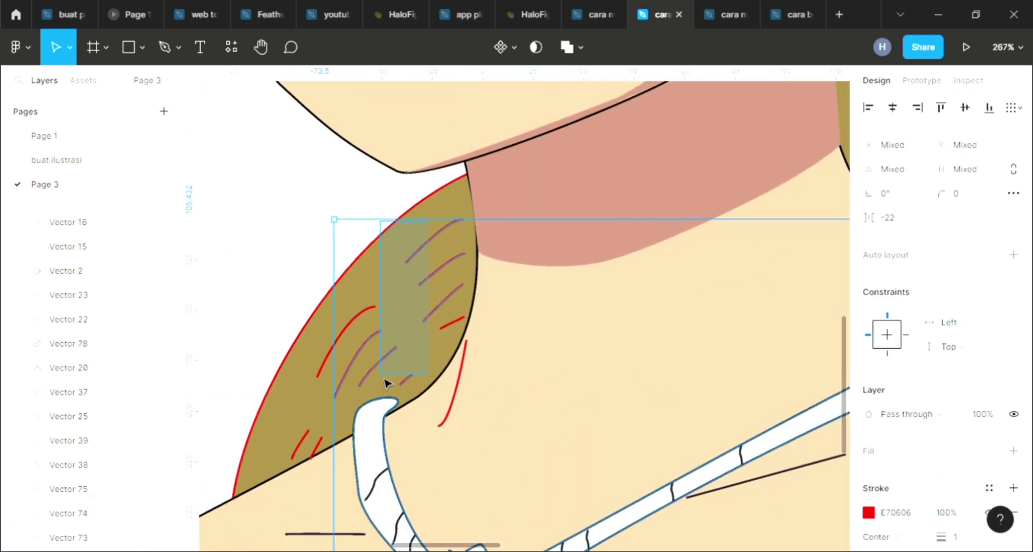
pyautogui.press('Escape')
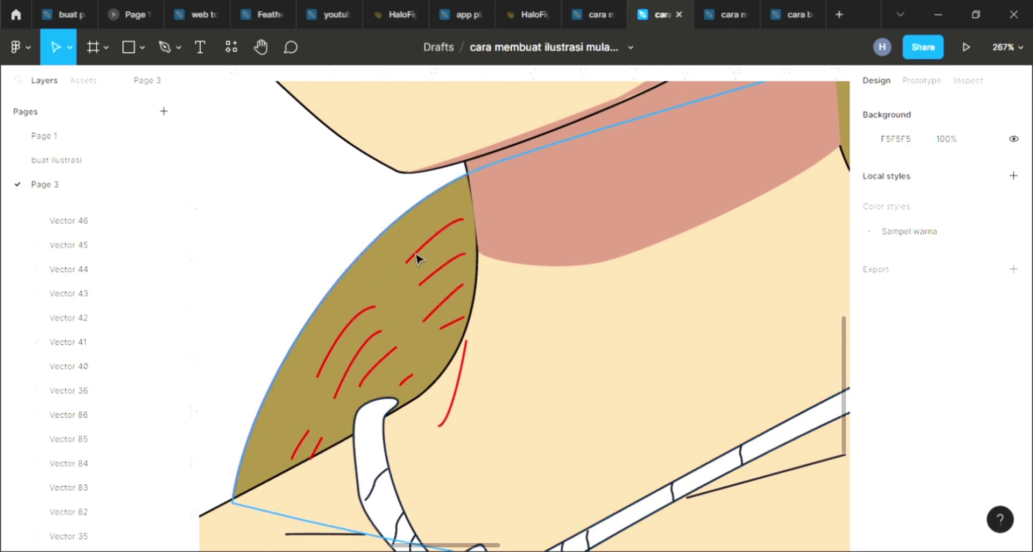
pyautogui.click(426, 257)
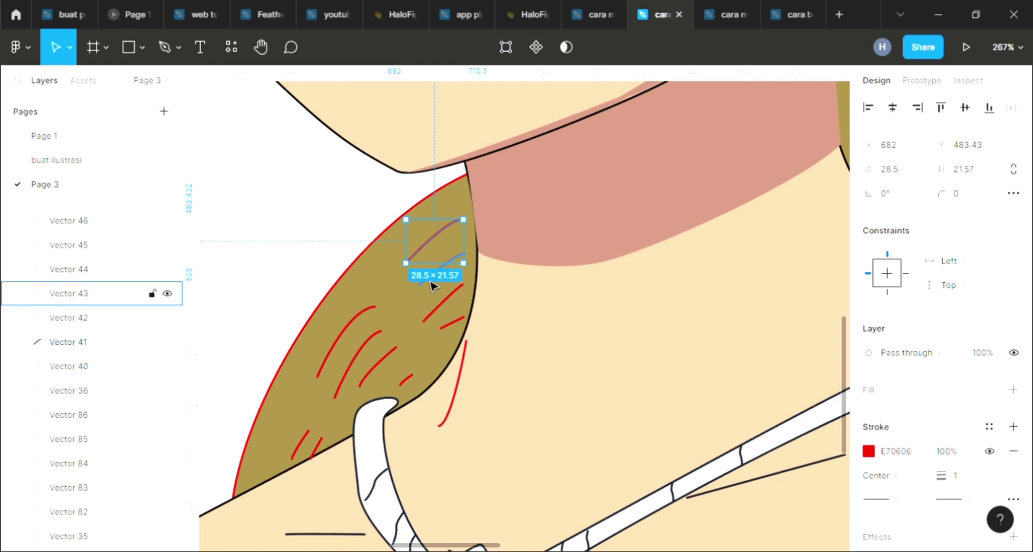
pyautogui.keyDown('shift'); pyautogui.click(433, 283); pyautogui.keyUp('shift')
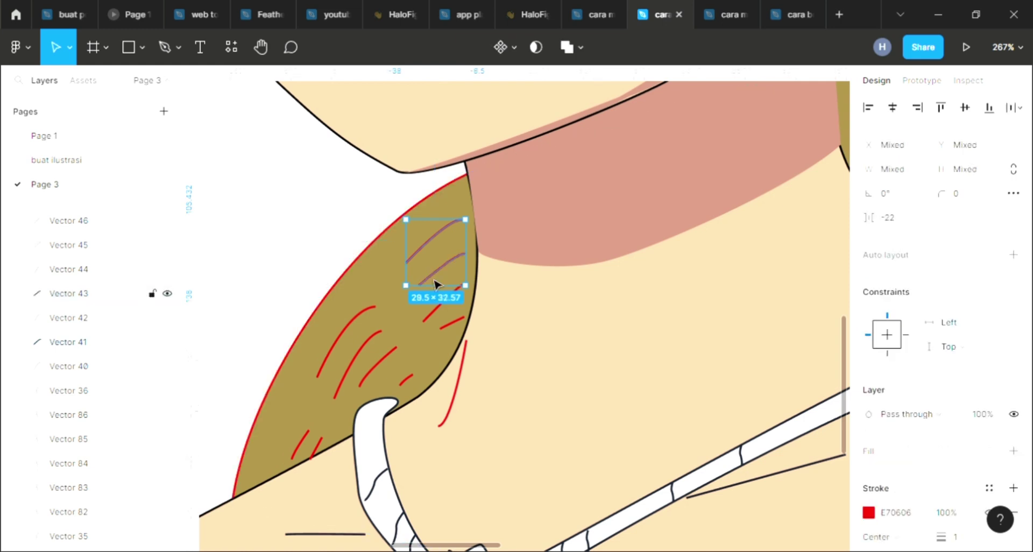
pyautogui.click(450, 314)
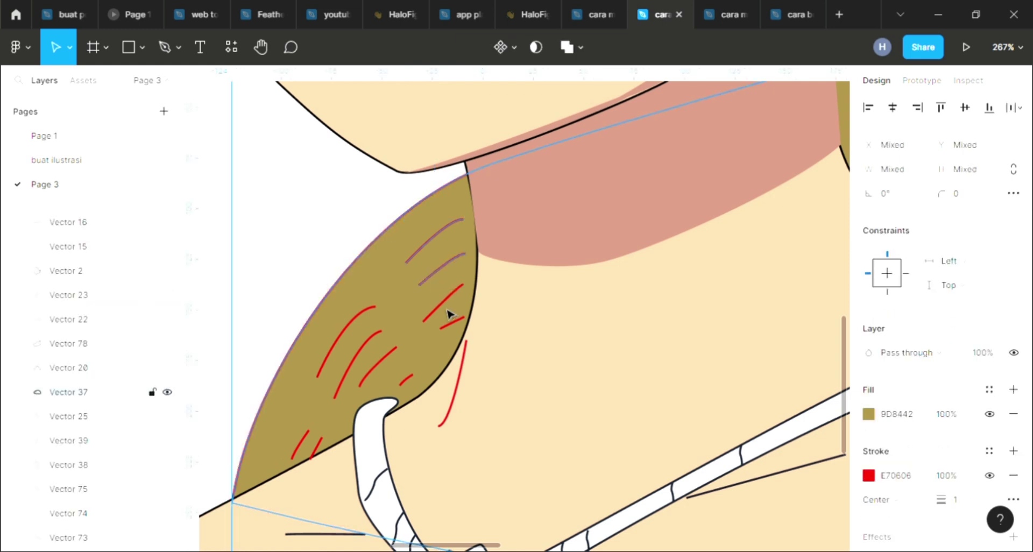
pyautogui.click(335, 214)
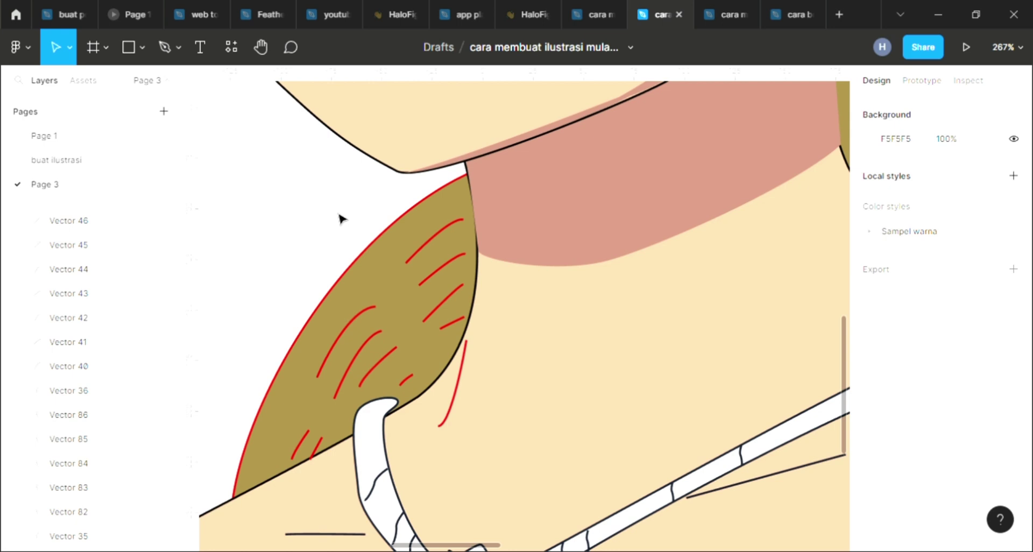
pyautogui.click(425, 254)
pyautogui.keyDown('shift'); pyautogui.click(431, 284); pyautogui.keyUp('shift')
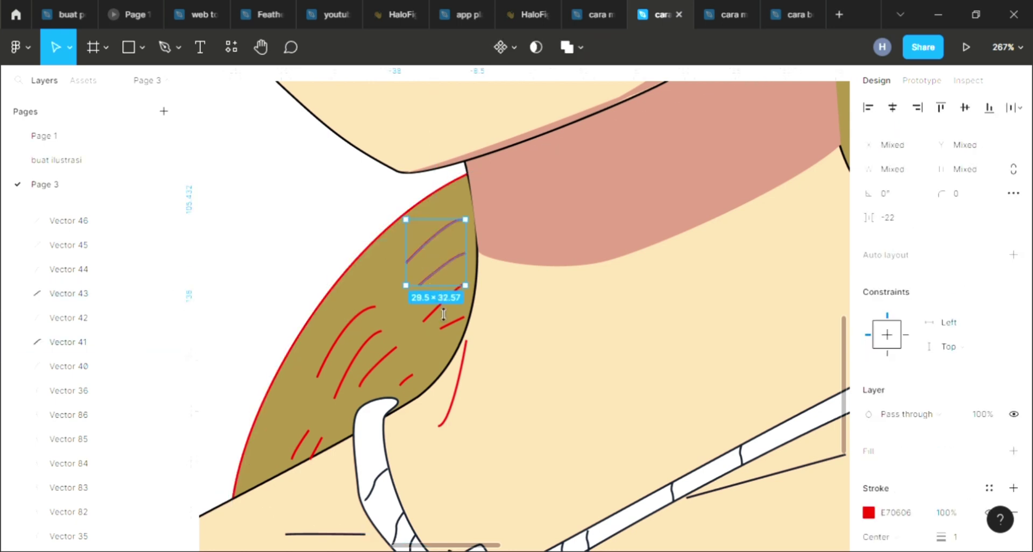
pyautogui.keyDown('shift'); pyautogui.click(434, 318); pyautogui.keyUp('shift')
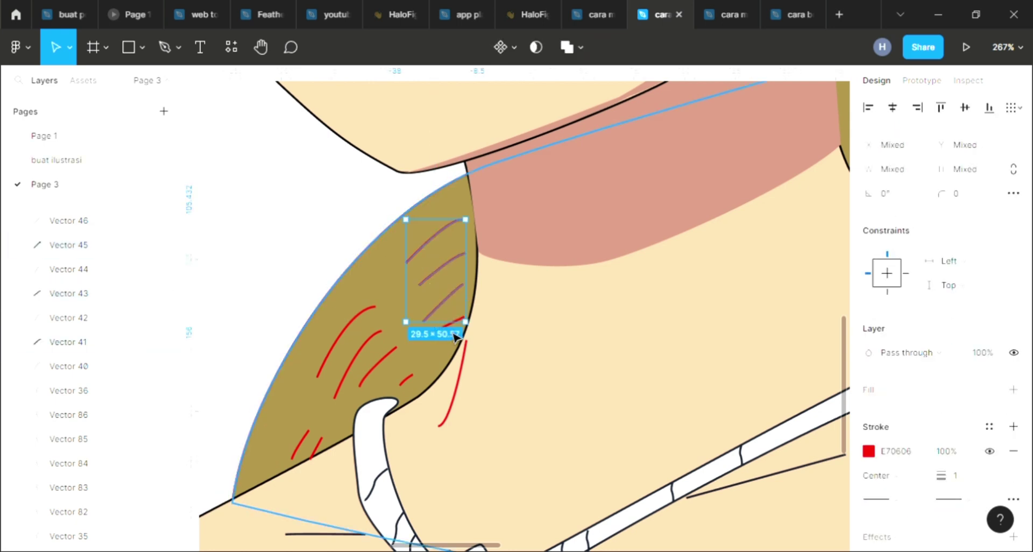
# Step: Add the remaining left-side hatch strokes and recolour them to the dark hair colour 141D2C
pyautogui.keyDown('shift'); pyautogui.click(463, 401); pyautogui.keyUp('shift')
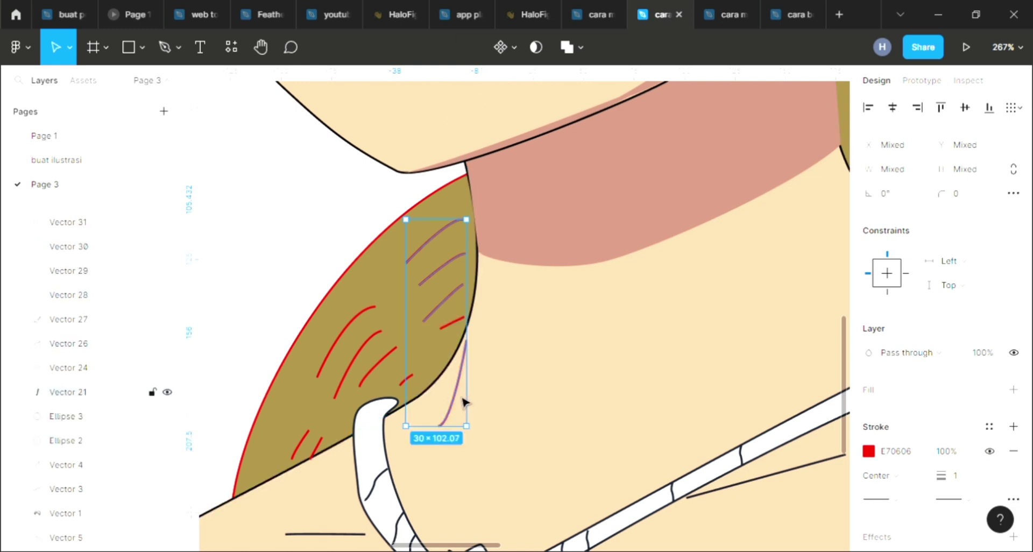
pyautogui.keyDown('shift'); pyautogui.click(418, 386); pyautogui.keyUp('shift')
pyautogui.keyDown('shift'); pyautogui.click(396, 356); pyautogui.keyUp('shift')
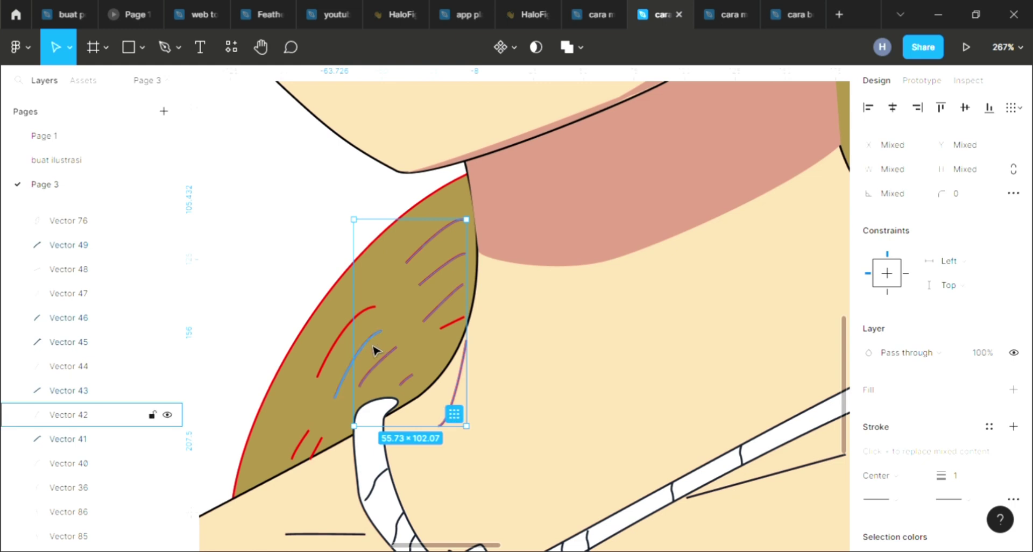
pyautogui.keyDown('shift'); pyautogui.click(375, 351); pyautogui.keyUp('shift')
pyautogui.keyDown('shift'); pyautogui.click(348, 343); pyautogui.keyUp('shift')
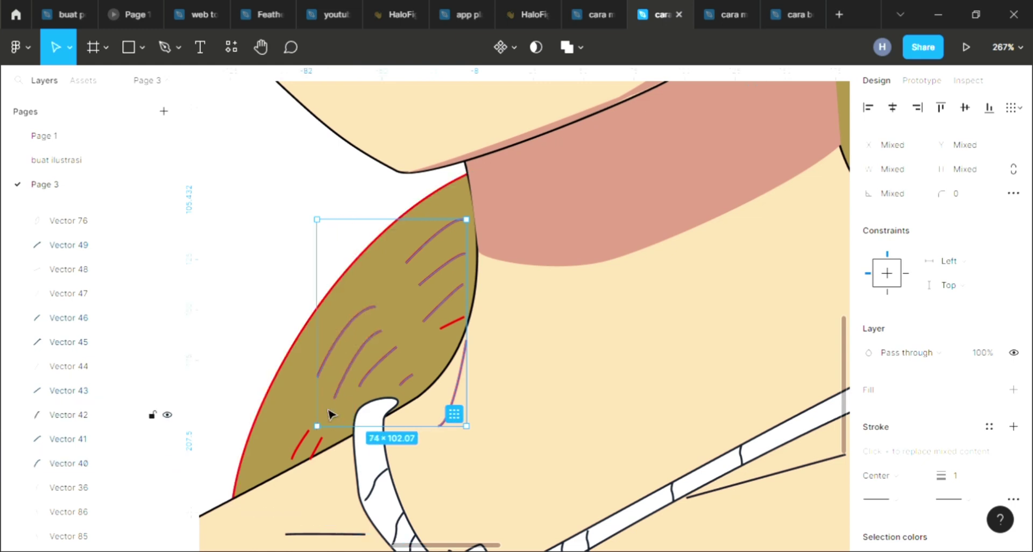
pyautogui.keyDown('shift'); pyautogui.click(306, 449); pyautogui.keyUp('shift')
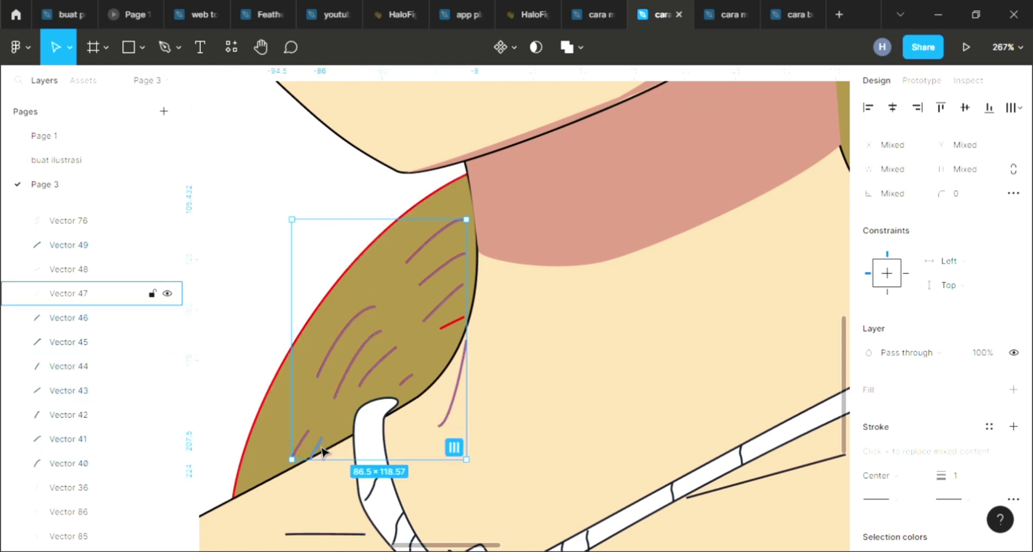
pyautogui.keyDown('ctrl'); pyautogui.scroll(-3, 493, 282); pyautogui.keyUp('ctrl')
pyautogui.keyDown('ctrl'); pyautogui.scroll(-3, 492, 283); pyautogui.keyUp('ctrl')
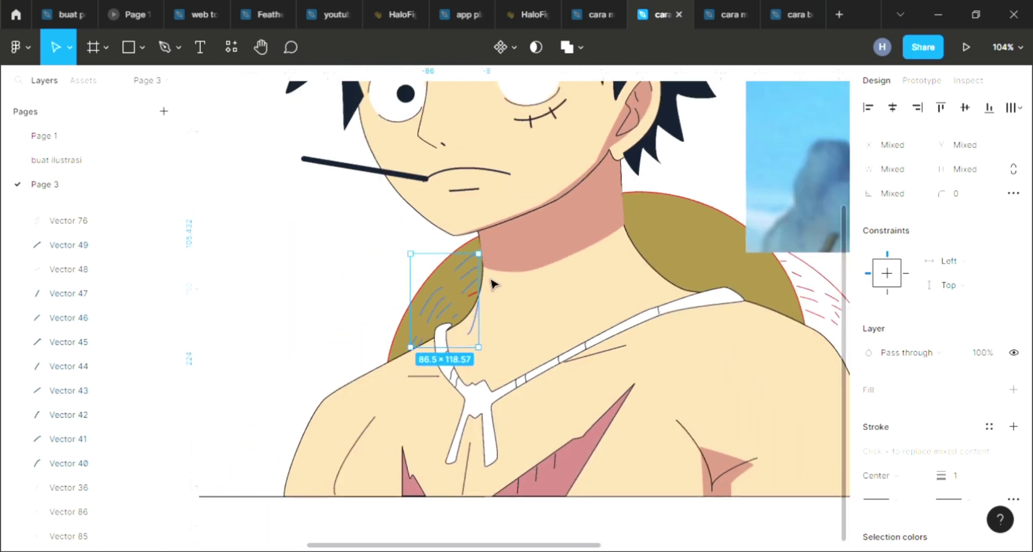
pyautogui.keyDown('ctrl'); pyautogui.scroll(-2, 492, 282); pyautogui.keyUp('ctrl')
pyautogui.scroll(2, 492, 282)
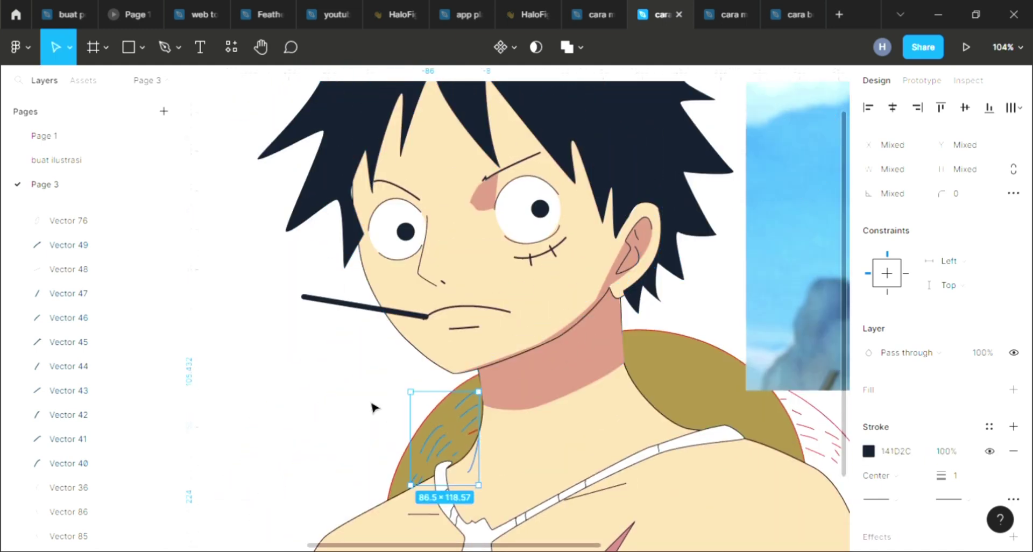
pyautogui.click(374, 407)
pyautogui.keyDown('ctrl'); pyautogui.scroll(5, 487, 435); pyautogui.keyUp('ctrl')
pyautogui.keyDown('ctrl'); pyautogui.scroll(3, 490, 437); pyautogui.keyUp('ctrl')
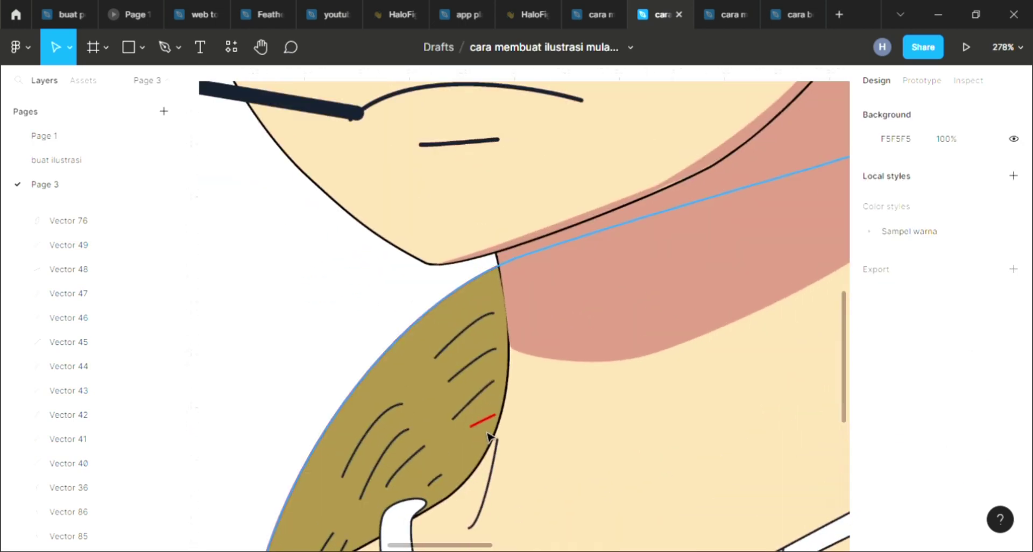
# Step: Recolour the remaining small red stroke with the dark hair colour using the eyedropper
pyautogui.click(481, 421)
pyautogui.keyDown('ctrl'); pyautogui.scroll(-5, 481, 421); pyautogui.keyUp('ctrl')
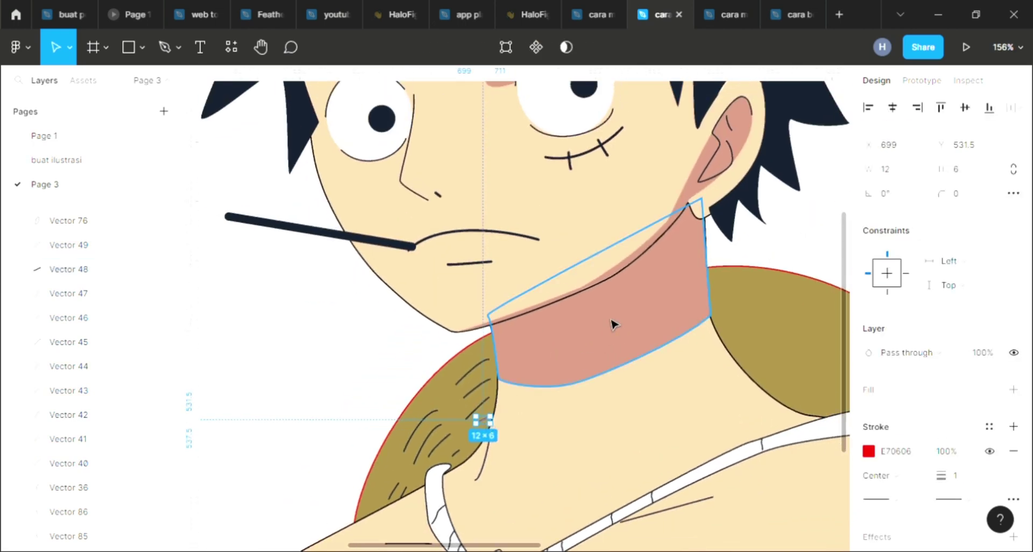
pyautogui.scroll(3, 613, 324)
pyautogui.scroll(2, 616, 323)
pyautogui.press('i')
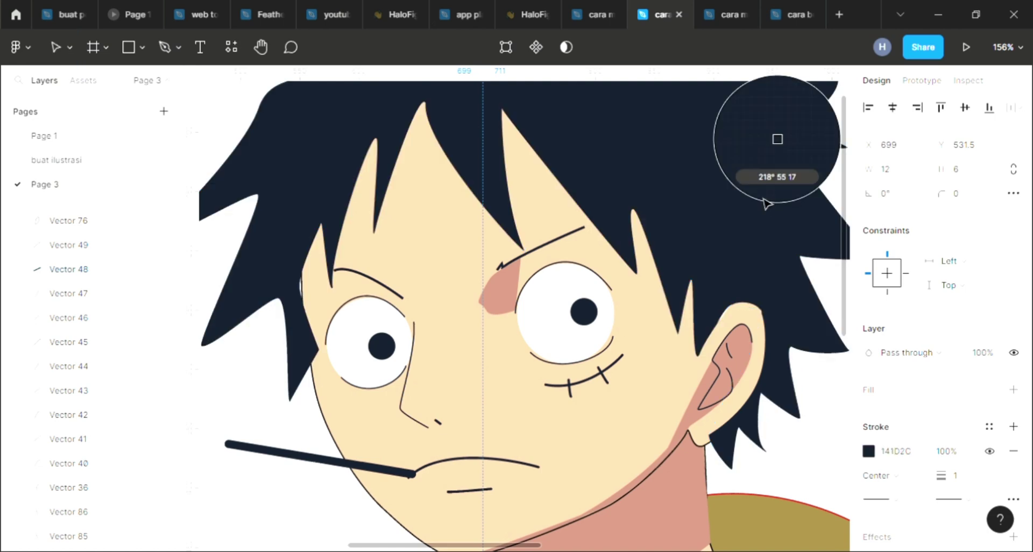
pyautogui.click(767, 204)
pyautogui.scroll(-4, 502, 362)
pyautogui.scroll(-2, 503, 364)
pyautogui.scroll(-4, 505, 366)
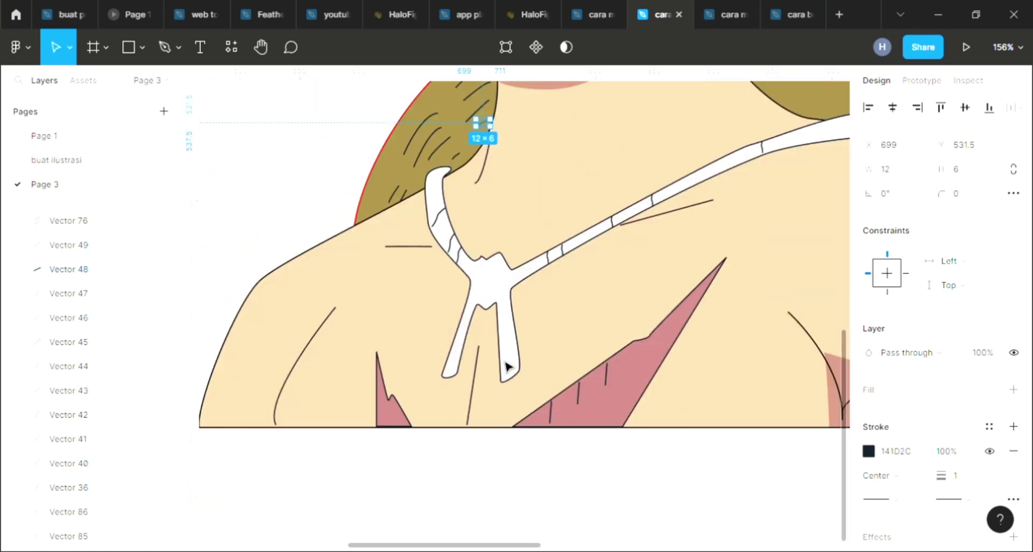
pyautogui.keyDown('ctrl'); pyautogui.scroll(-3, 506, 365); pyautogui.keyUp('ctrl')
pyautogui.hscroll(1, 554, 285)
pyautogui.hscroll(3, 585, 275)
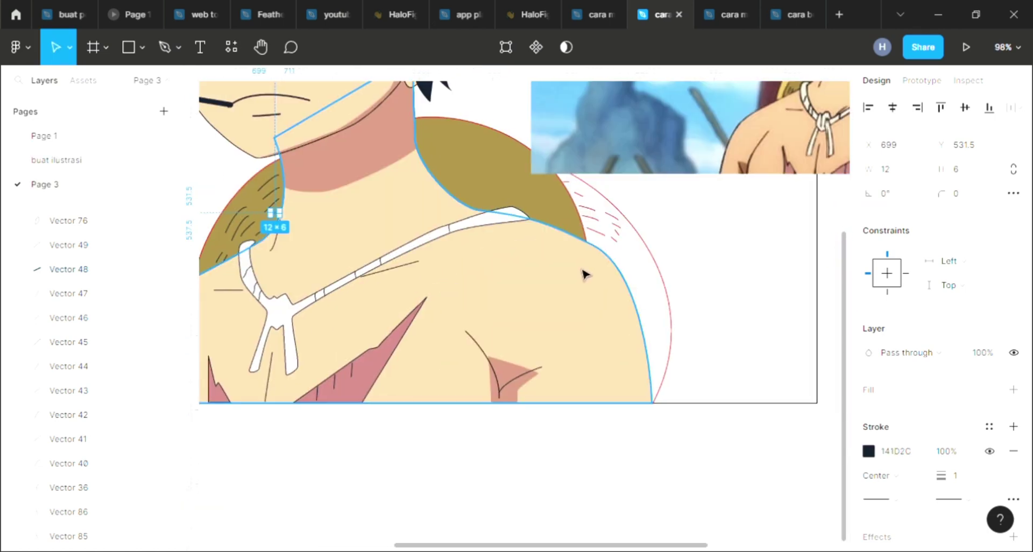
pyautogui.hscroll(2, 484, 205)
pyautogui.scroll(-1, 582, 242)
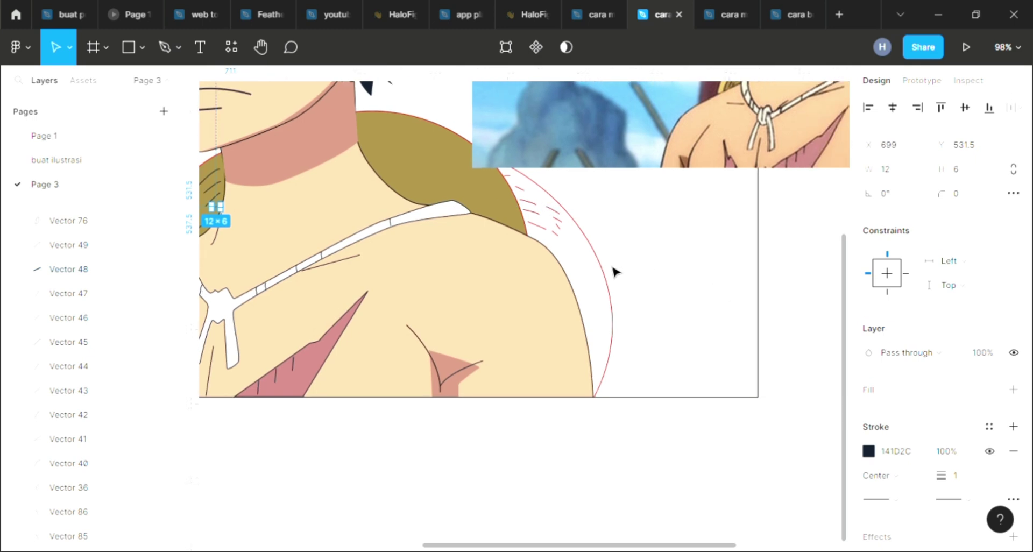
# Step: Set the olive straw hat shape's stroke colour to black (000)
pyautogui.click(530, 232)
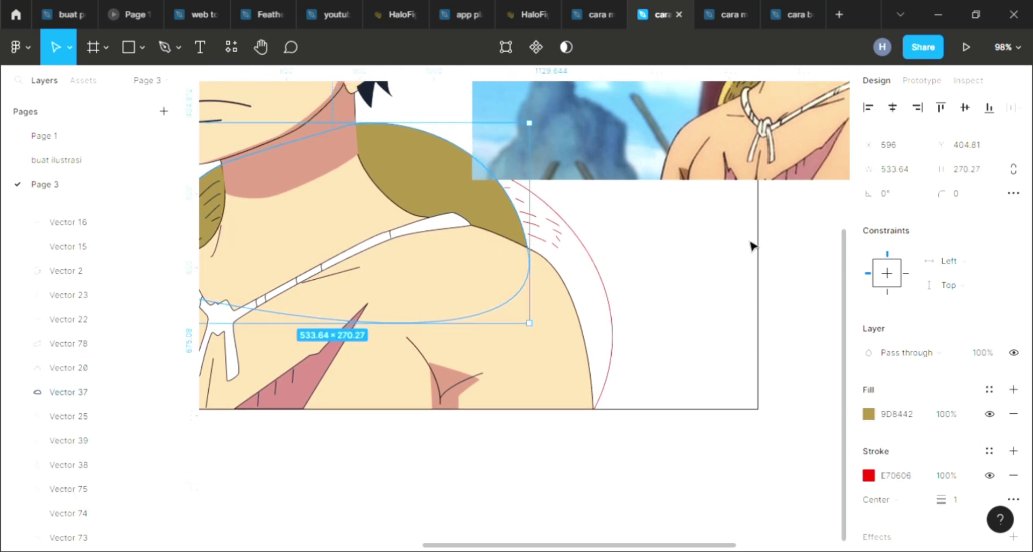
pyautogui.scroll(3, 752, 243)
pyautogui.keyDown('ctrl'); pyautogui.scroll(2, 751, 242); pyautogui.keyUp('ctrl')
pyautogui.keyDown('ctrl'); pyautogui.scroll(4, 751, 244); pyautogui.keyUp('ctrl')
pyautogui.keyDown('ctrl'); pyautogui.scroll(2, 751, 242); pyautogui.keyUp('ctrl')
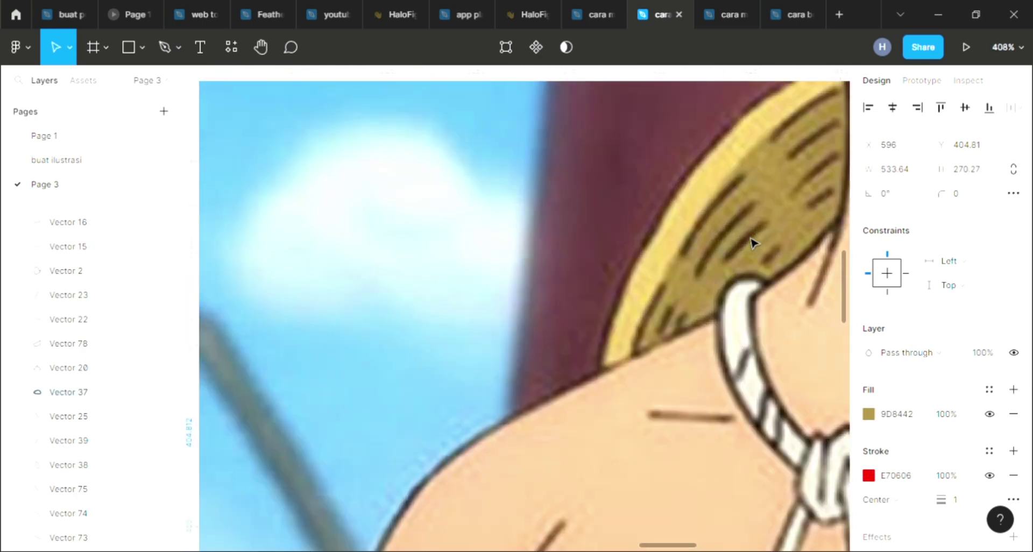
pyautogui.keyDown('ctrl'); pyautogui.scroll(-2, 750, 237); pyautogui.keyUp('ctrl')
pyautogui.keyDown('ctrl'); pyautogui.scroll(-4, 591, 269); pyautogui.keyUp('ctrl')
pyautogui.keyDown('ctrl'); pyautogui.scroll(-3, 438, 295); pyautogui.keyUp('ctrl')
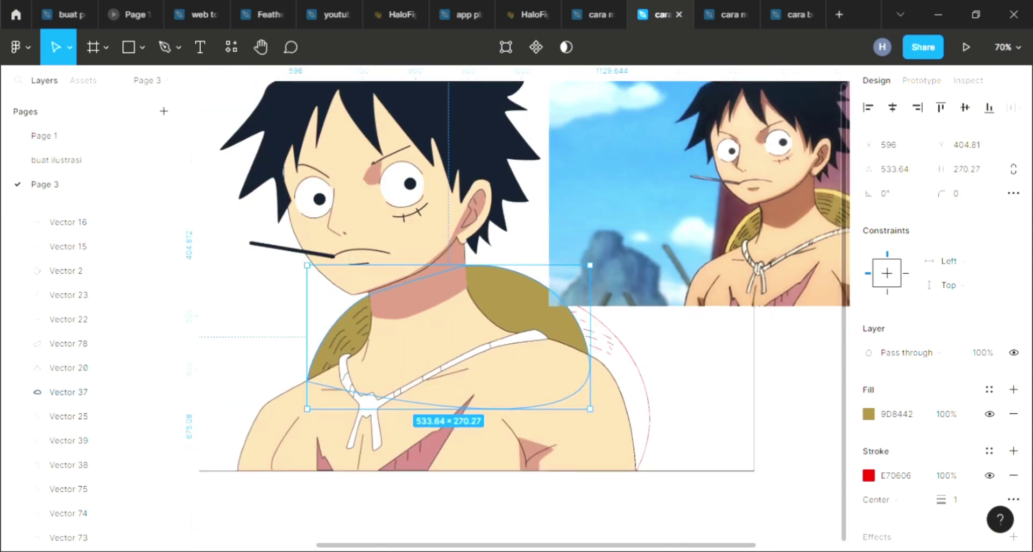
pyautogui.click(902, 476)
pyautogui.write('000')
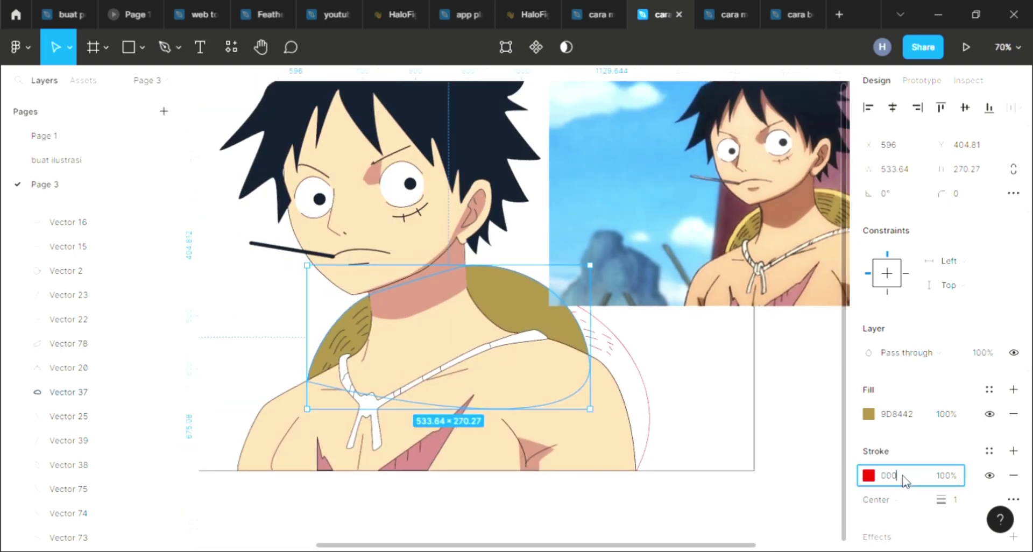
pyautogui.press('Return')
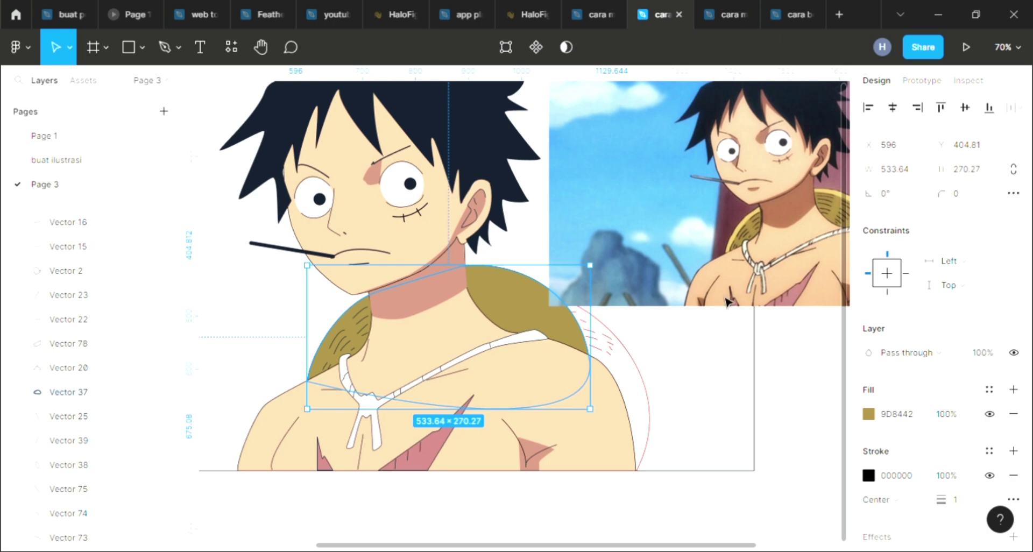
# Step: Look over the outlined hat and clear the selection on empty canvas
pyautogui.keyDown('ctrl'); pyautogui.scroll(3, 828, 229); pyautogui.keyUp('ctrl')
pyautogui.keyDown('ctrl'); pyautogui.scroll(3, 820, 226); pyautogui.keyUp('ctrl')
pyautogui.keyDown('ctrl'); pyautogui.scroll(3, 552, 328); pyautogui.keyUp('ctrl')
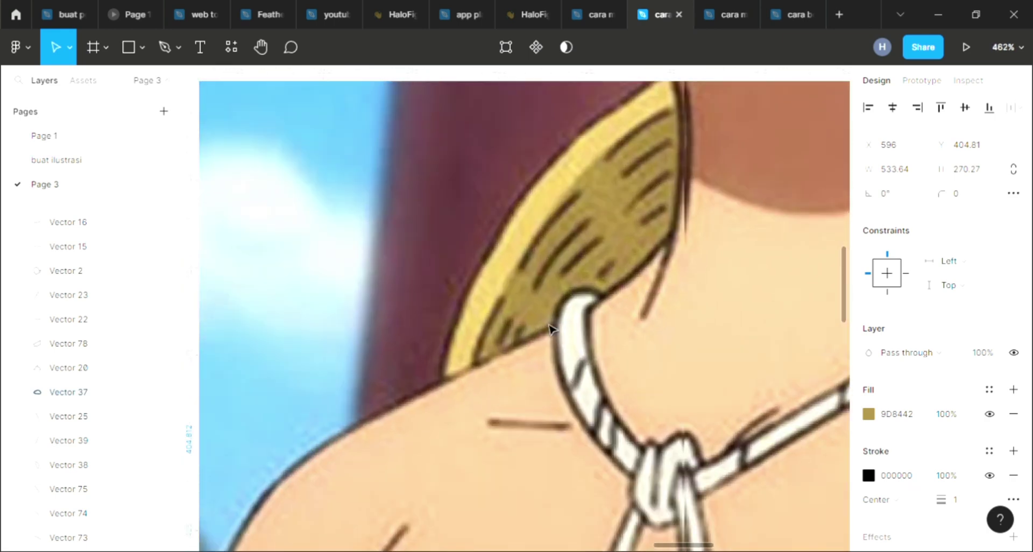
pyautogui.keyDown('ctrl'); pyautogui.scroll(-3, 540, 229); pyautogui.keyUp('ctrl')
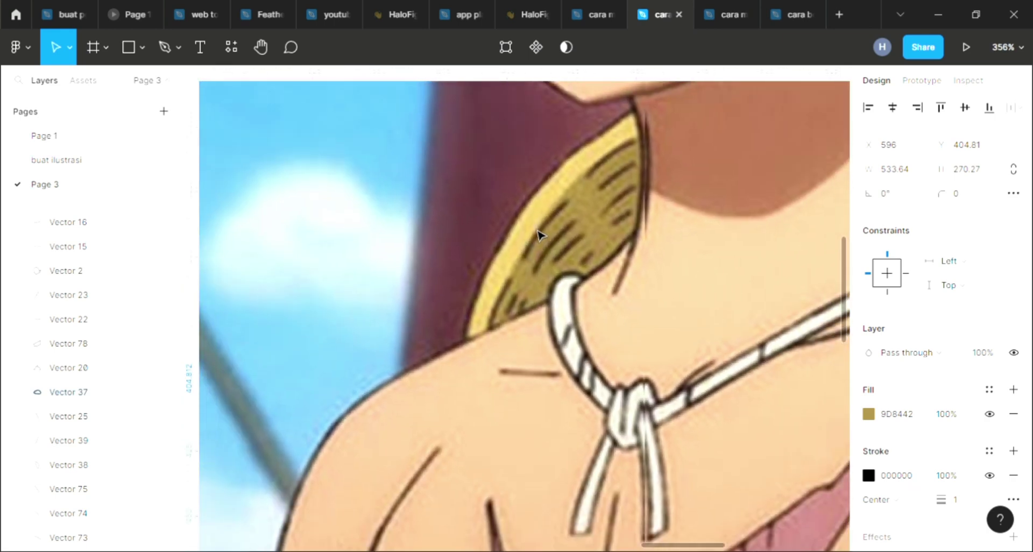
pyautogui.keyDown('ctrl'); pyautogui.scroll(-3, 541, 230); pyautogui.keyUp('ctrl')
pyautogui.keyDown('ctrl'); pyautogui.scroll(-3, 540, 233); pyautogui.keyUp('ctrl')
pyautogui.keyDown('ctrl'); pyautogui.scroll(-1, 539, 235); pyautogui.keyUp('ctrl')
pyautogui.hscroll(-4, 540, 235)
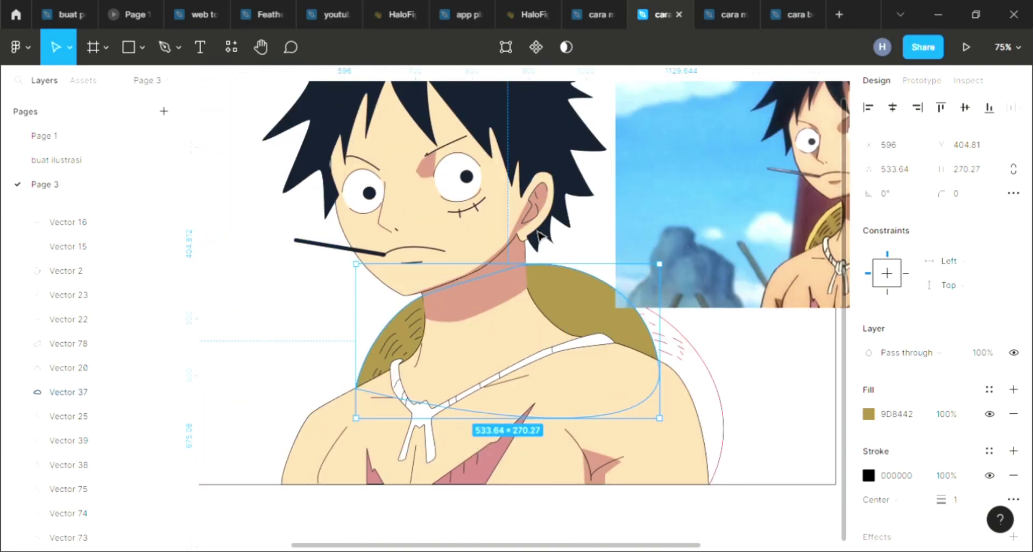
pyautogui.keyDown('ctrl'); pyautogui.scroll(1, 350, 382); pyautogui.keyUp('ctrl')
pyautogui.keyDown('ctrl'); pyautogui.scroll(2, 344, 386); pyautogui.keyUp('ctrl')
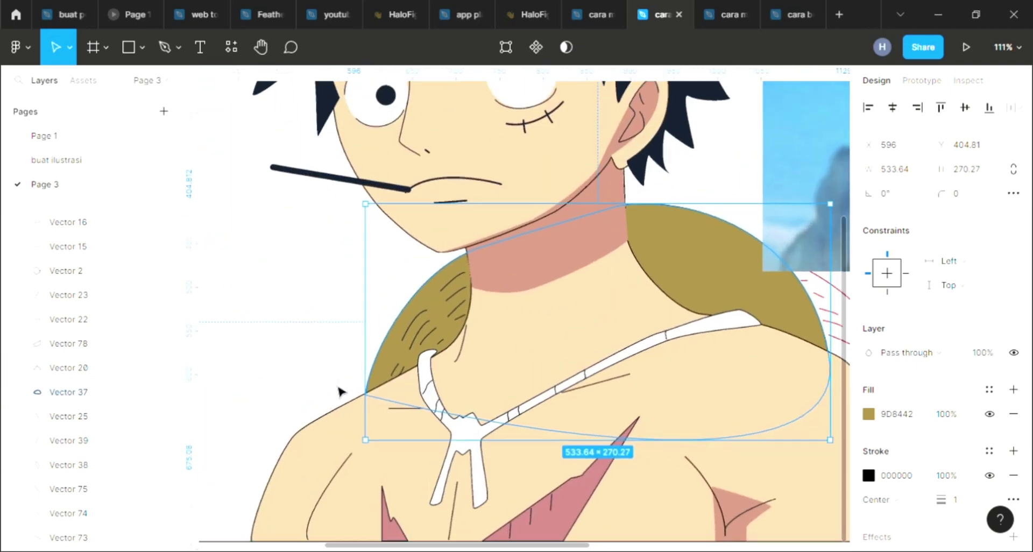
pyautogui.keyDown('ctrl'); pyautogui.scroll(1, 339, 391); pyautogui.keyUp('ctrl')
pyautogui.click(330, 385)
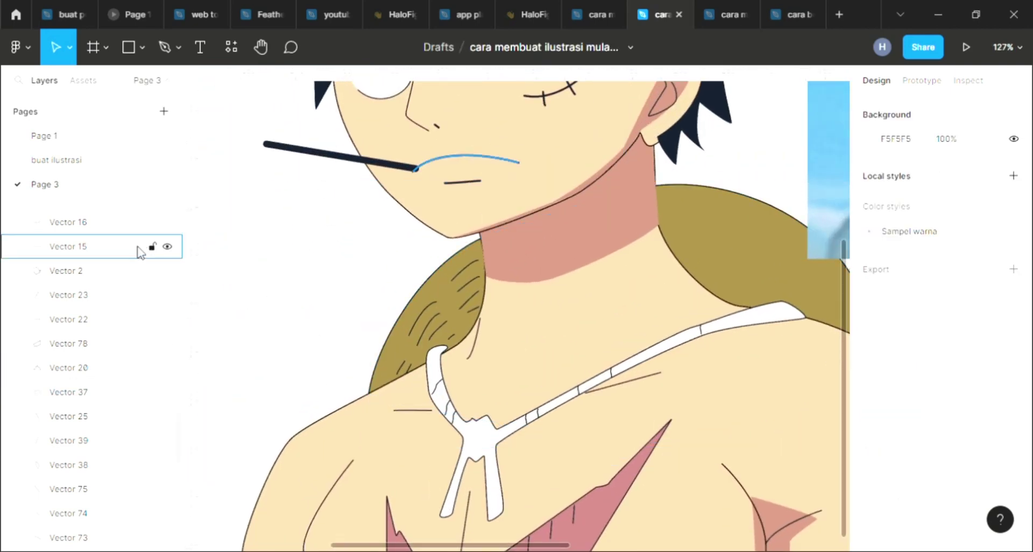
# Step: Switch to the Pen tool, briefly opening and closing the shape tools list
pyautogui.click(161, 47)
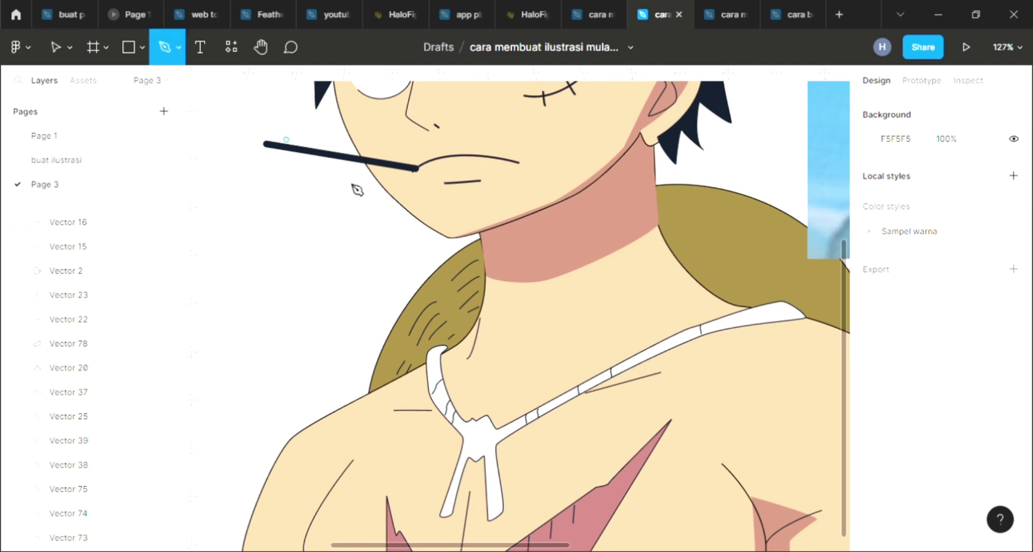
pyautogui.keyDown('ctrl'); pyautogui.scroll(1, 462, 349); pyautogui.keyUp('ctrl')
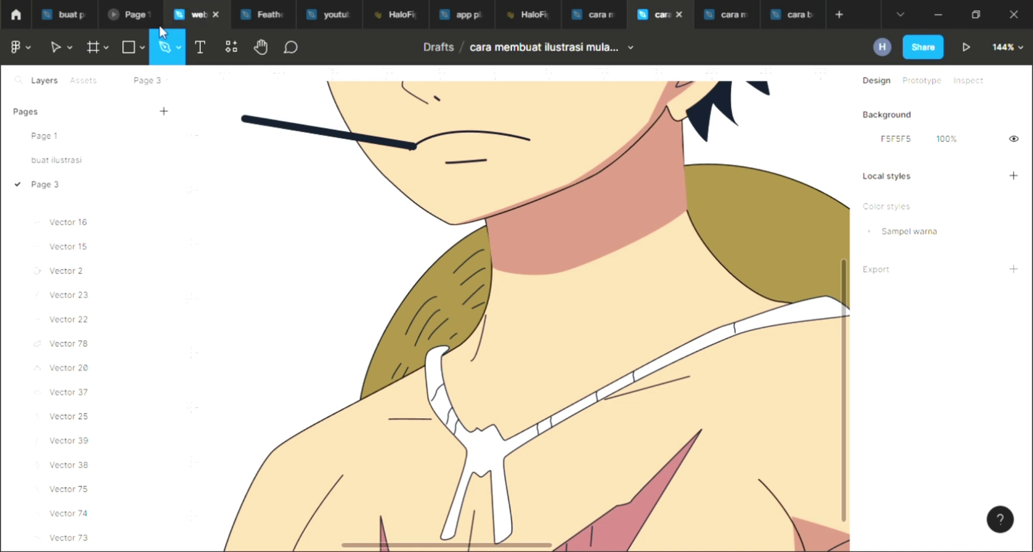
pyautogui.scroll(1, 565, 215)
pyautogui.click(565, 215)
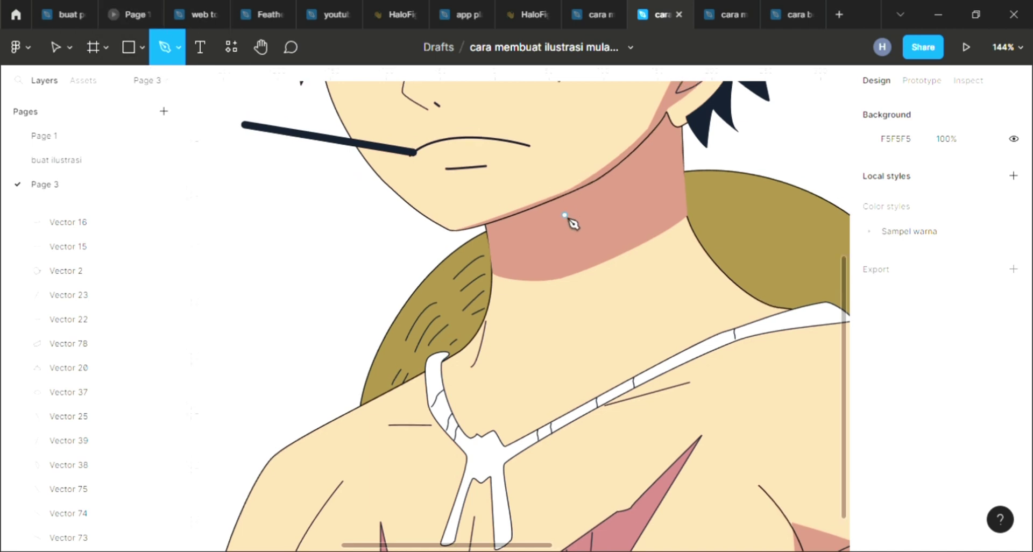
pyautogui.click(140, 47)
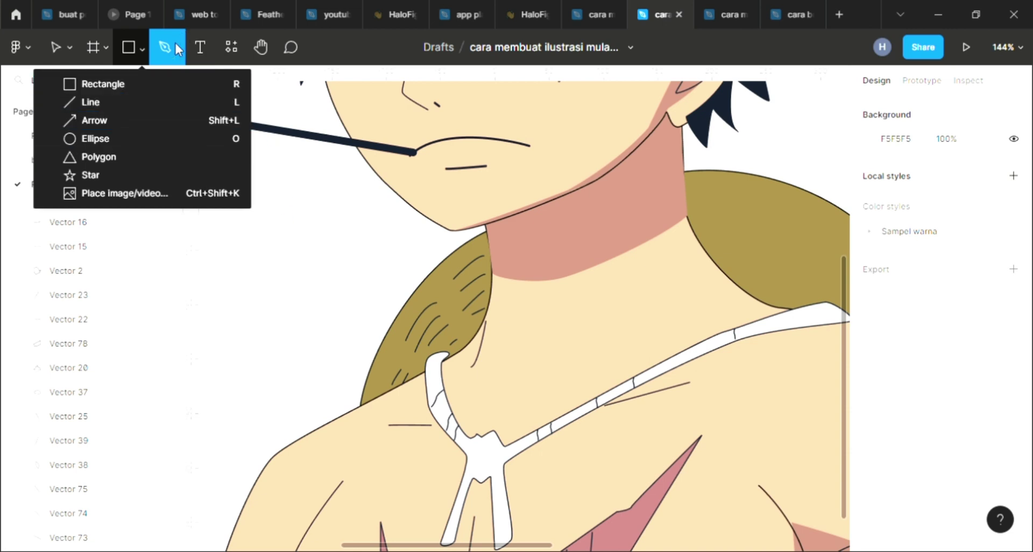
pyautogui.click(162, 48)
# Step: Zoom in on the left shoulder around the hat brim's lower tip
pyautogui.scroll(3, 380, 376)
pyautogui.scroll(2, 377, 403)
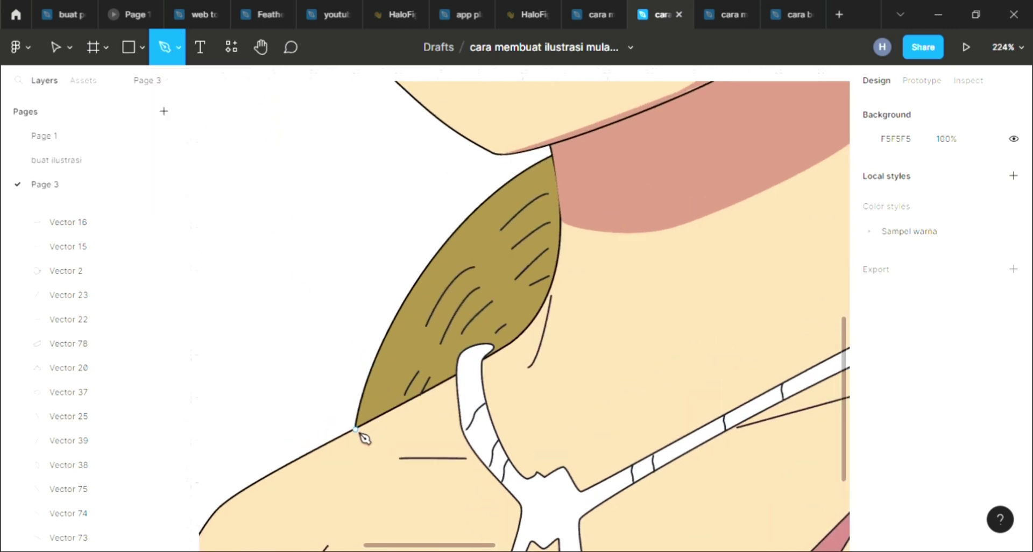
pyautogui.scroll(-5, 440, 385)
pyautogui.scroll(-3, 457, 350)
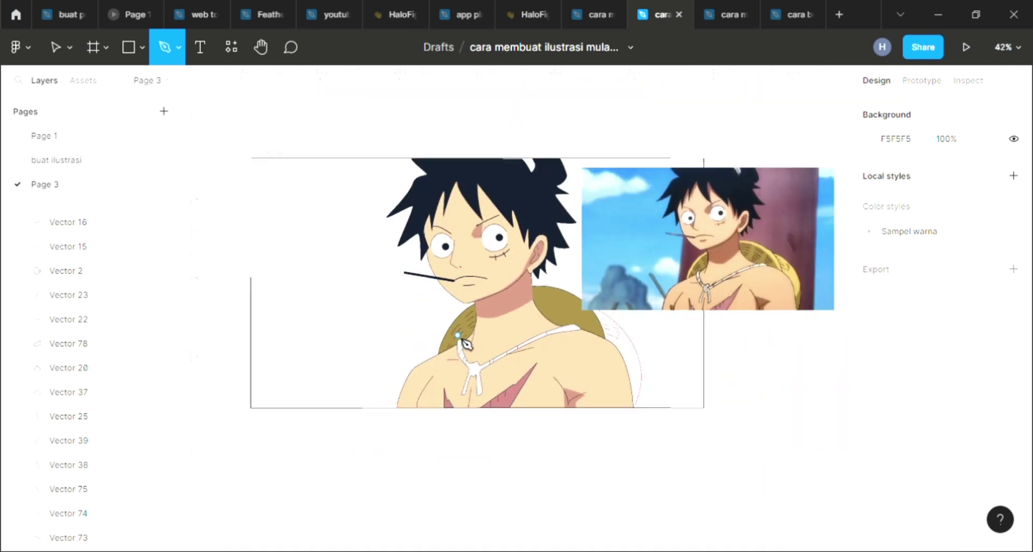
pyautogui.scroll(3, 530, 295)
pyautogui.scroll(2, 537, 325)
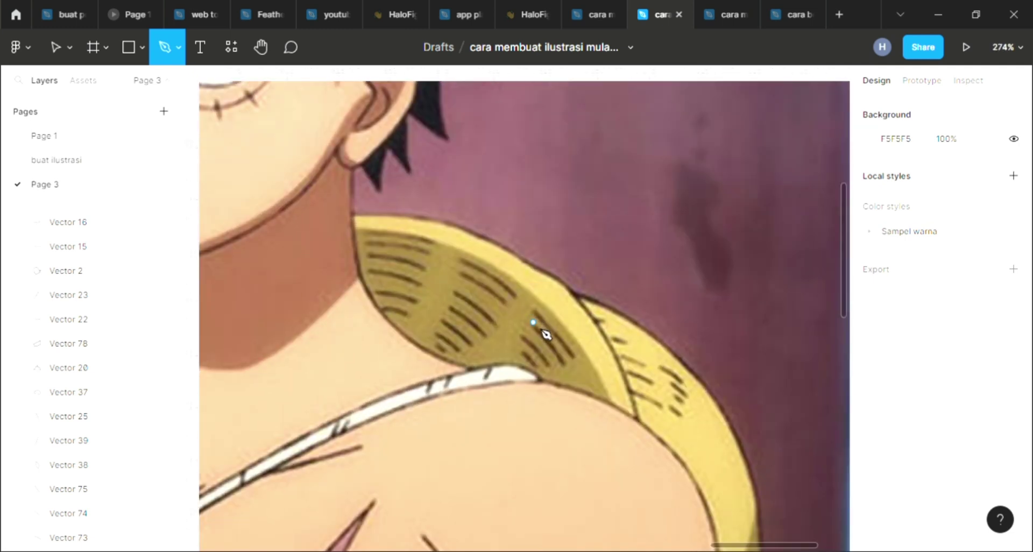
pyautogui.scroll(-3, 545, 328)
pyautogui.scroll(-3, 544, 328)
pyautogui.scroll(2, 538, 344)
pyautogui.scroll(2, 380, 380)
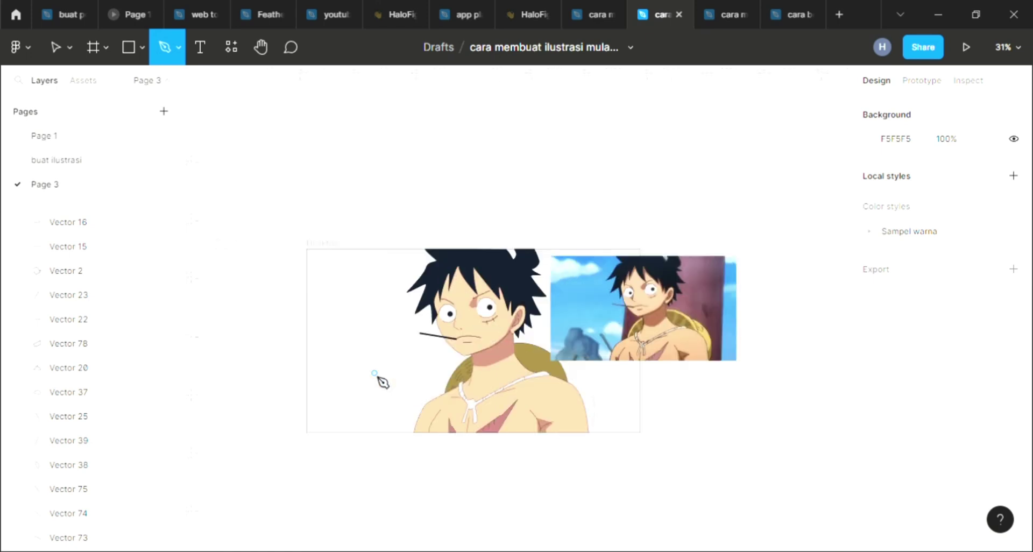
pyautogui.scroll(2, 380, 381)
pyautogui.scroll(3, 478, 380)
pyautogui.scroll(3, 478, 379)
pyautogui.scroll(3, 473, 376)
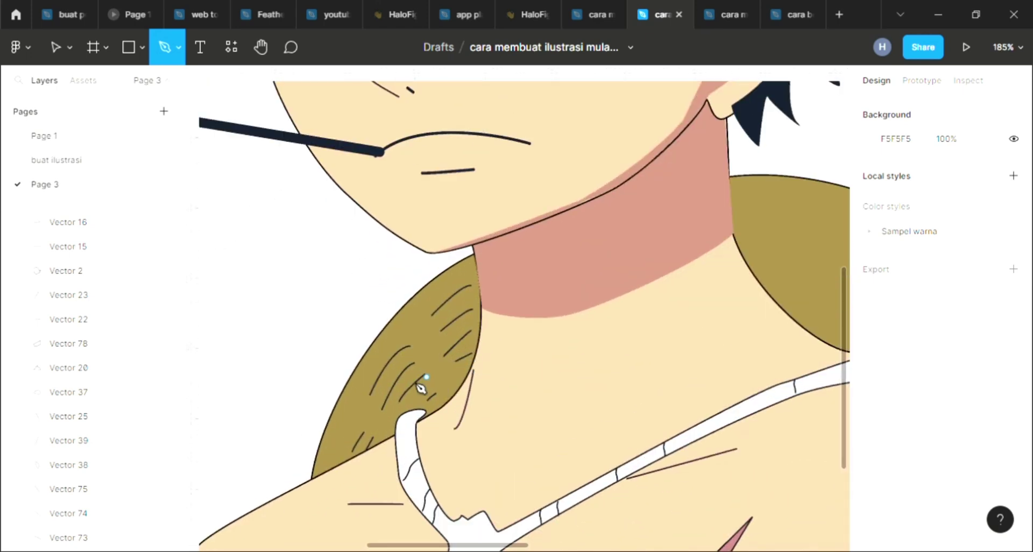
pyautogui.scroll(3, 422, 387)
pyautogui.scroll(-3, 281, 526)
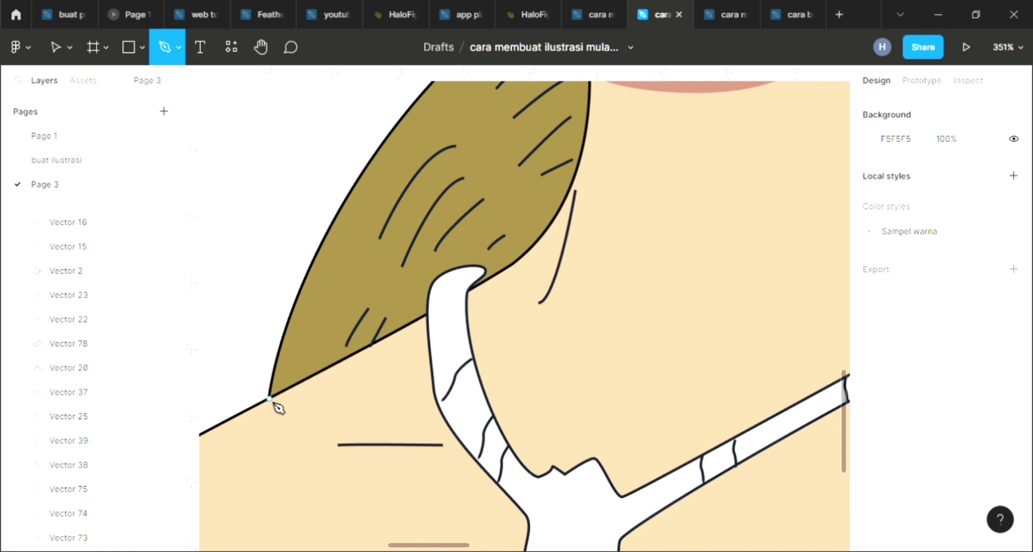
# Step: Add a curved point where the brim meets the neck, shaped along the brim's top edge
pyautogui.scroll(5, 317, 263)
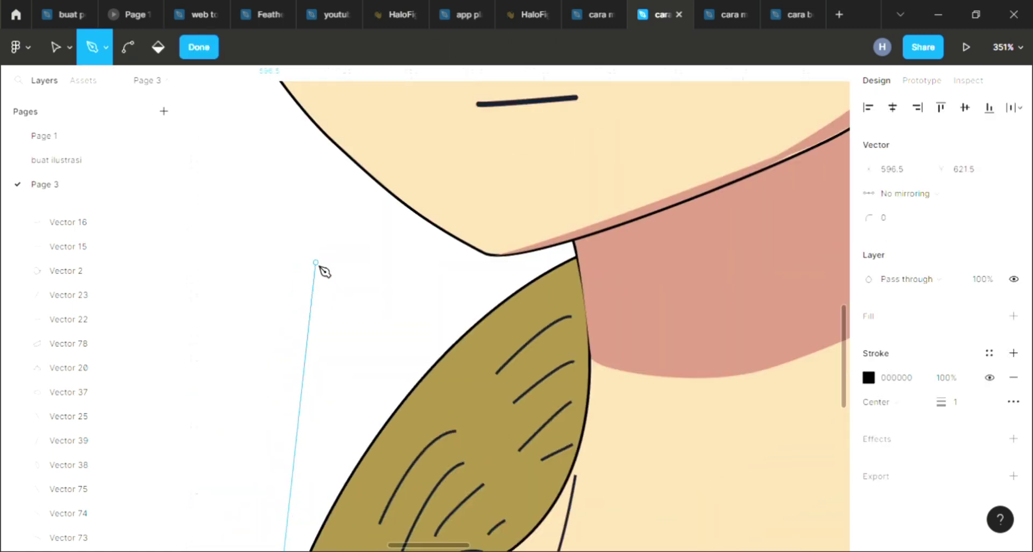
pyautogui.keyDown('ctrl'); pyautogui.scroll(-3, 323, 269); pyautogui.keyUp('ctrl')
pyautogui.keyDown('ctrl'); pyautogui.scroll(-2, 323, 269); pyautogui.keyUp('ctrl')
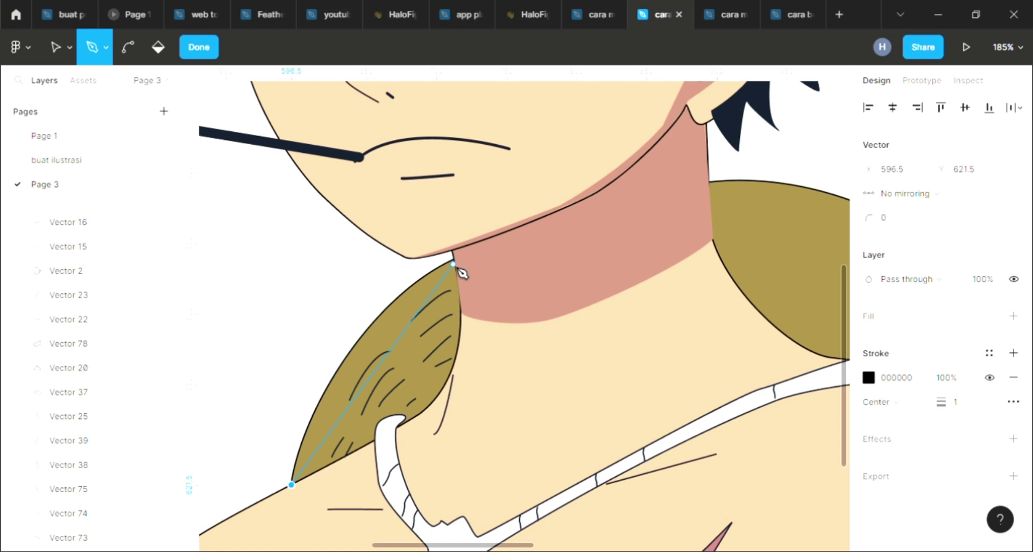
pyautogui.moveTo(453, 260); pyautogui.dragTo(593, 194)
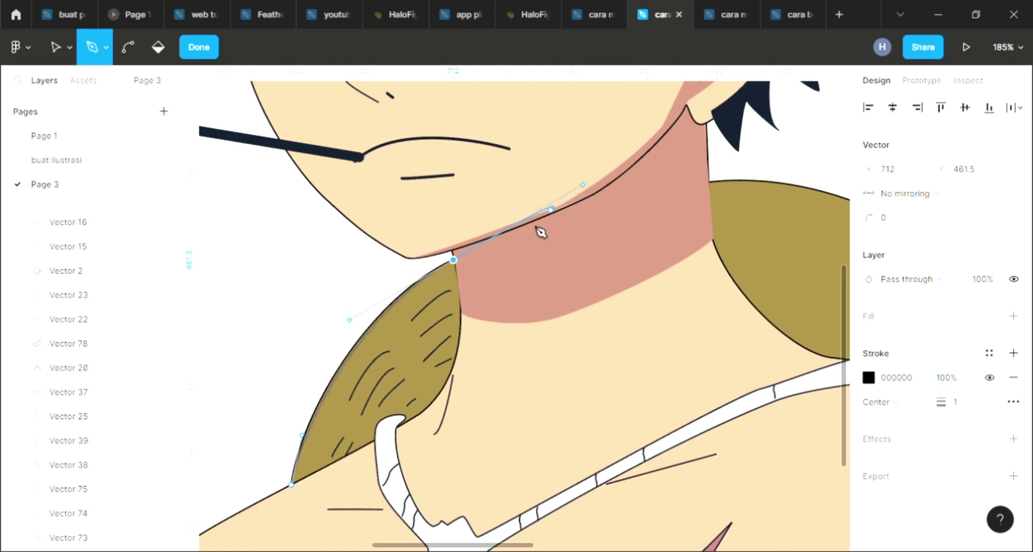
pyautogui.moveTo(590, 194); pyautogui.dragTo(538, 248)
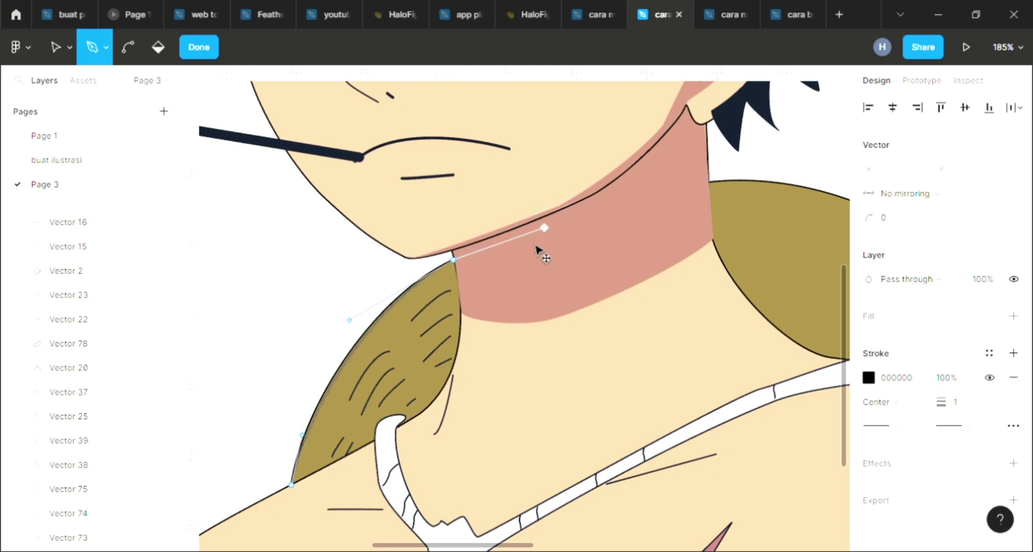
pyautogui.scroll(3, 452, 271)
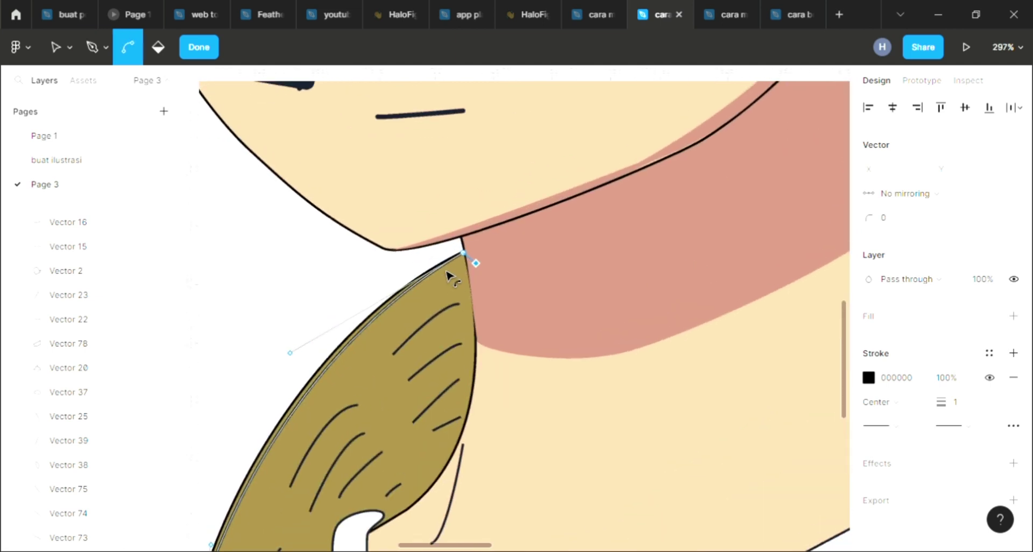
pyautogui.scroll(3, 463, 268)
pyautogui.scroll(3, 484, 267)
pyautogui.scroll(2, 496, 264)
pyautogui.press('p')
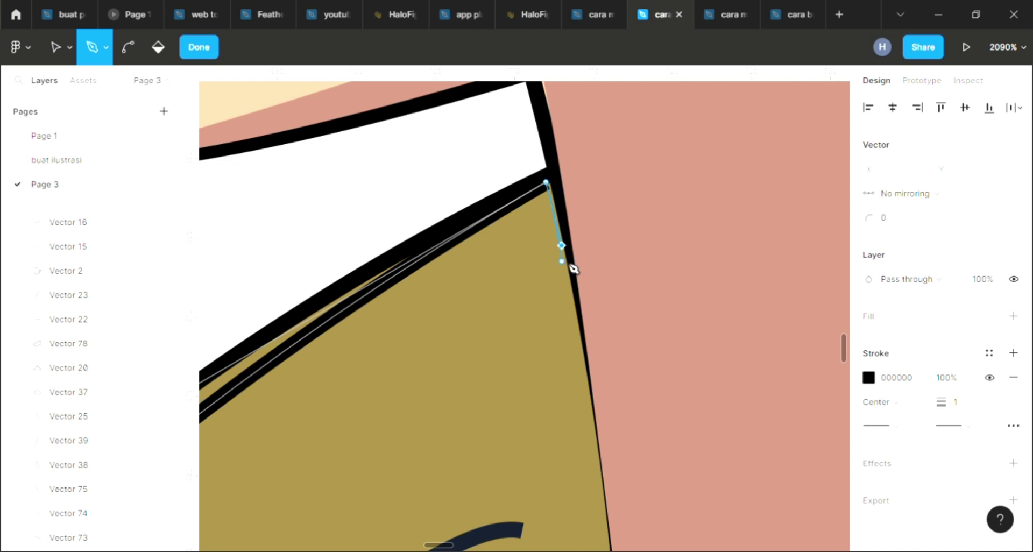
# Step: Add a curved point near the brim's lower tip and adjust the strip's lower end
pyautogui.scroll(-2, 574, 274)
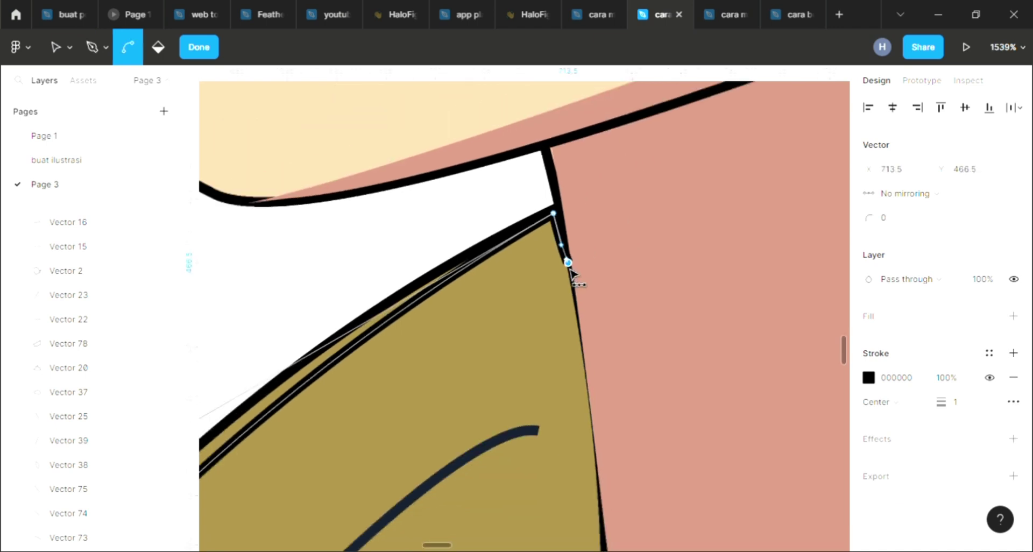
pyautogui.scroll(-2, 573, 275)
pyautogui.scroll(-2, 573, 276)
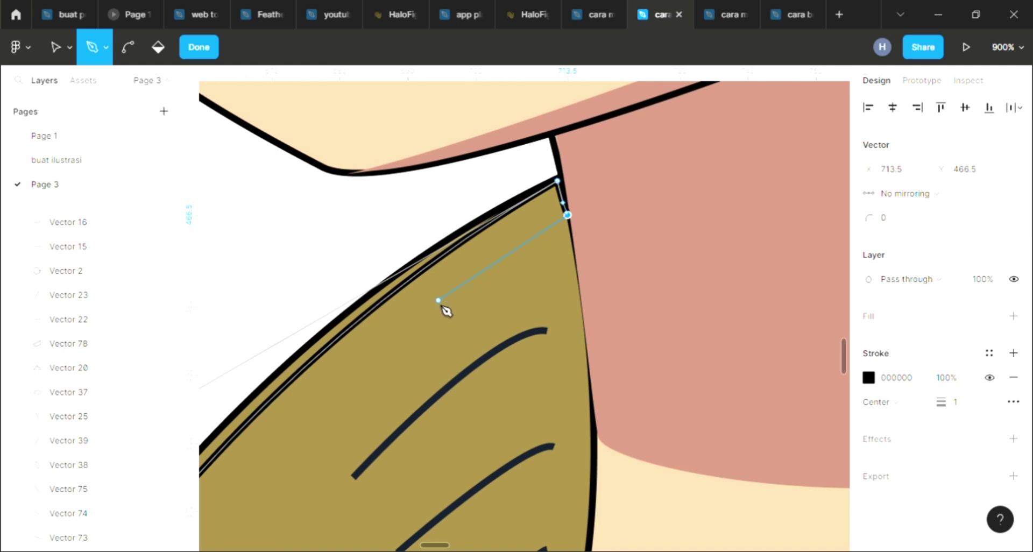
pyautogui.scroll(-2, 385, 341)
pyautogui.scroll(-3, 350, 368)
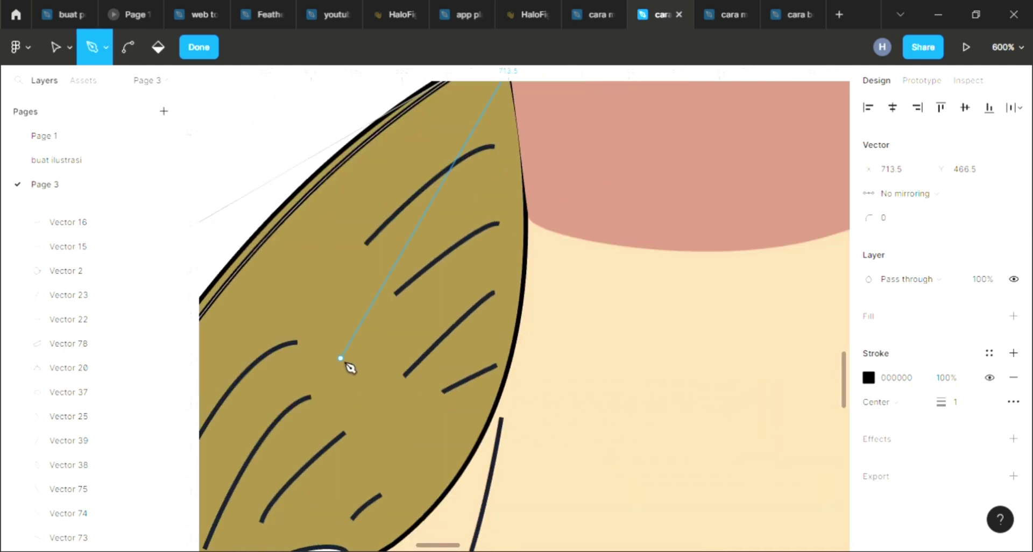
pyautogui.scroll(-2, 334, 361)
pyautogui.scroll(-2, 320, 354)
pyautogui.scroll(-2, 322, 356)
pyautogui.scroll(-2, 323, 359)
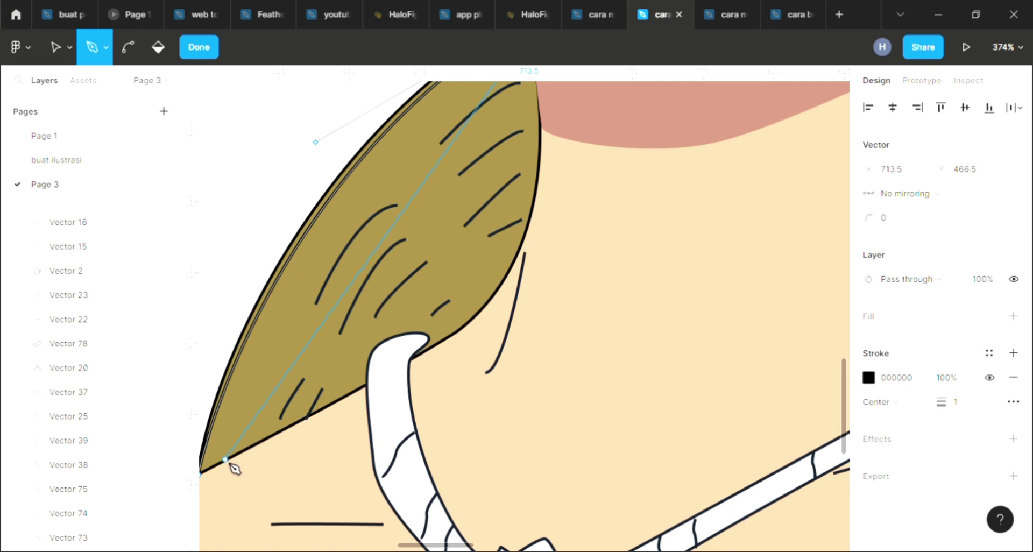
pyautogui.moveTo(226, 461); pyautogui.dragTo(275, 527)
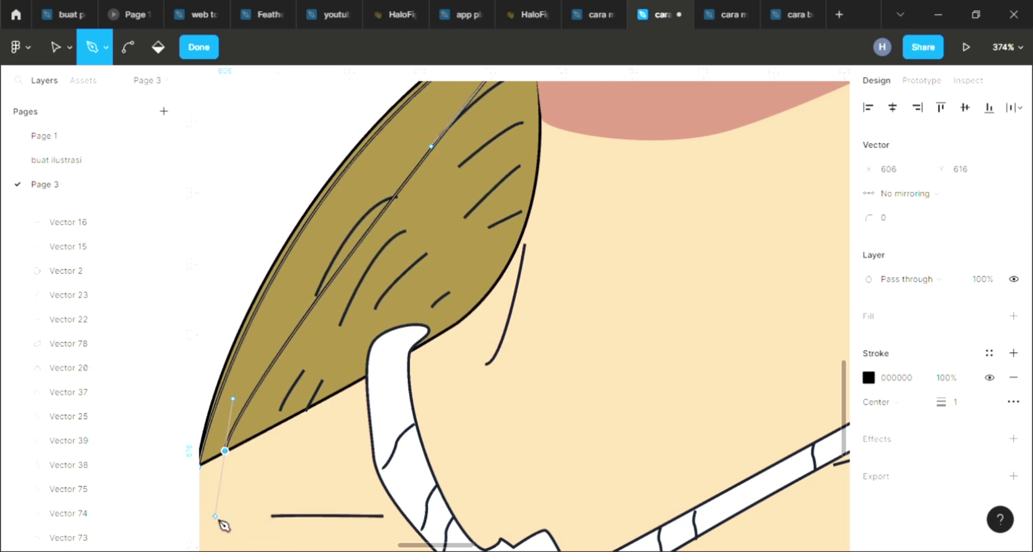
pyautogui.moveTo(274, 527)
pyautogui.mouseDown()
pyautogui.moveTo(215, 530)
pyautogui.moveTo(334, 426)
pyautogui.moveTo(451, 432)
pyautogui.moveTo(584, 286)
pyautogui.moveTo(477, 262)
pyautogui.mouseUp()
# Step: Finish the strip path, undo its unwanted last segment, and curve its bottom segment
pyautogui.click(468, 252)
pyautogui.press('Escape')
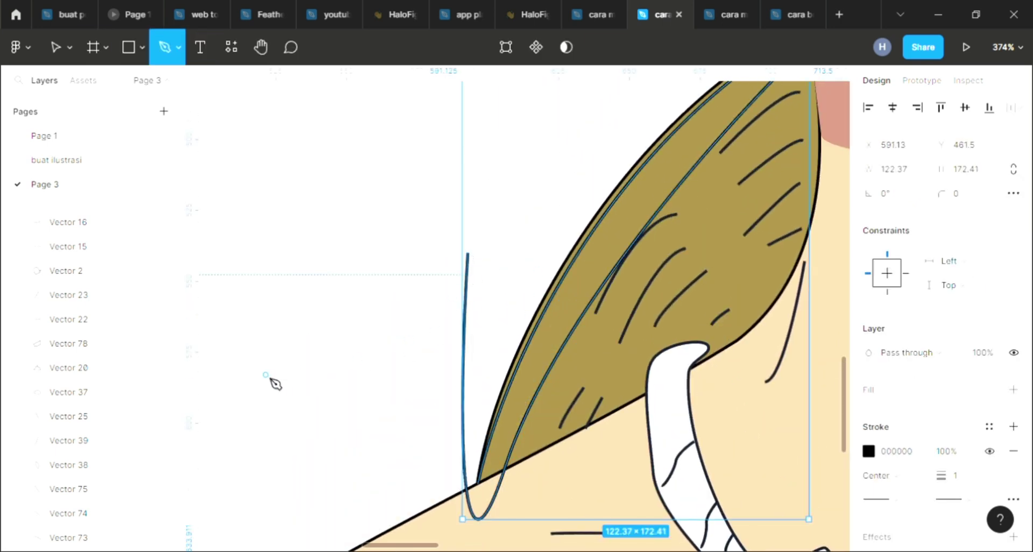
pyautogui.hotkey('ctrl', 'z')
pyautogui.hotkey('ctrl', 'z')
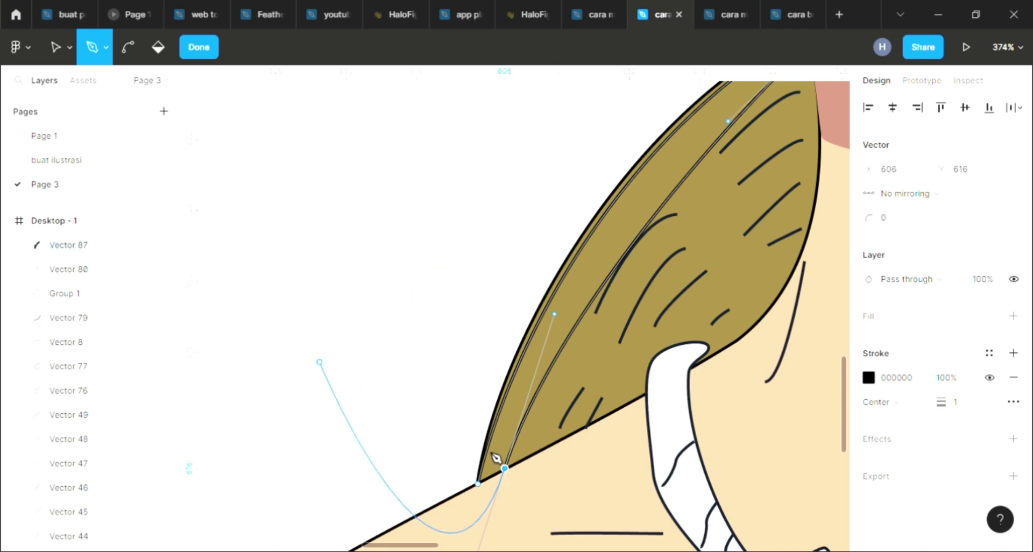
pyautogui.keyDown('ctrl'); pyautogui.scroll(3, 543, 445); pyautogui.keyUp('ctrl')
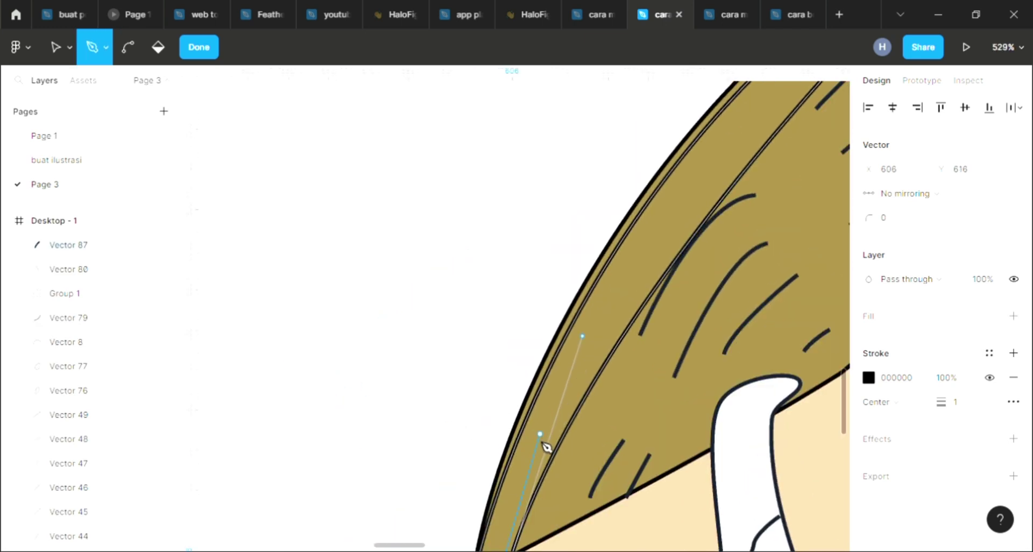
pyautogui.scroll(-5, 543, 445)
pyautogui.scroll(-2, 545, 443)
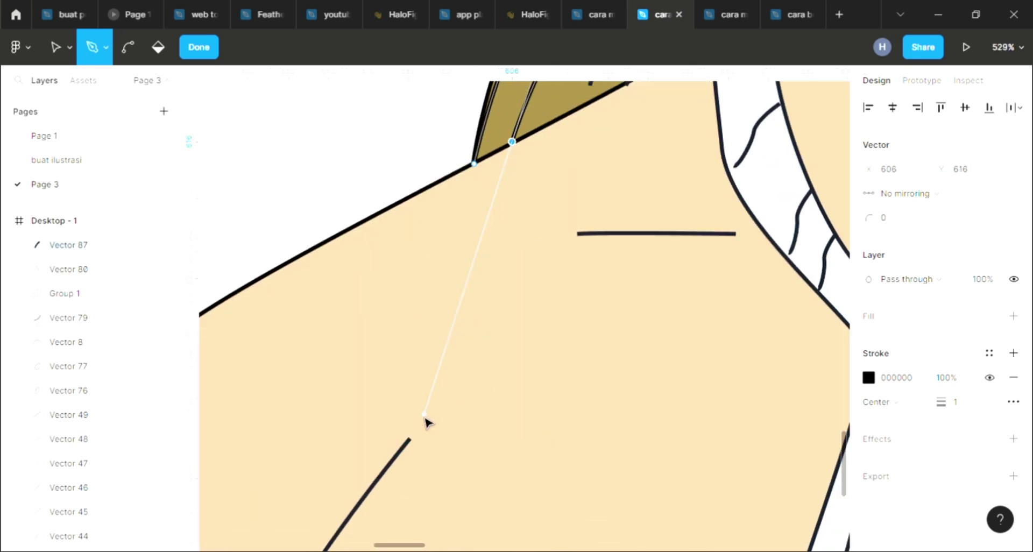
pyautogui.moveTo(425, 414); pyautogui.dragTo(424, 295)
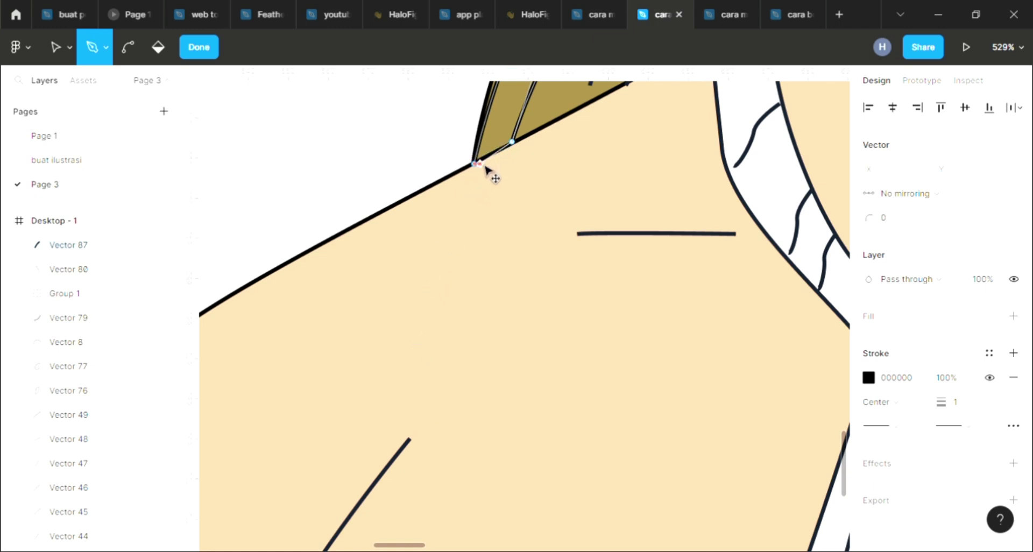
pyautogui.keyDown('ctrl'); pyautogui.scroll(5, 486, 171); pyautogui.keyUp('ctrl')
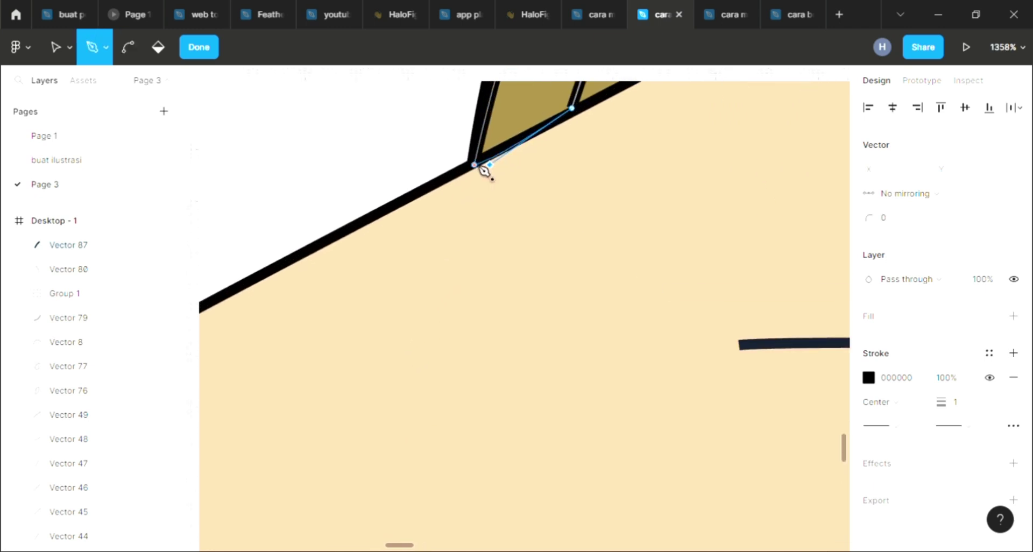
pyautogui.moveTo(489, 164); pyautogui.dragTo(620, 210)
pyautogui.press('Escape')
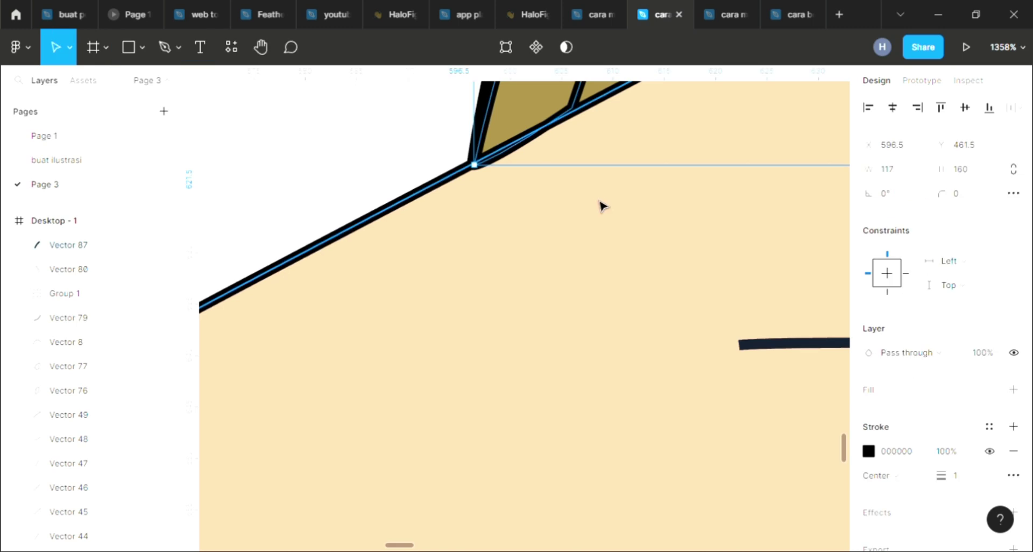
# Step: Bend the strip's edge out along the brim and adjust the curve at its top point
pyautogui.keyDown('ctrl'); pyautogui.scroll(-2, 600, 202); pyautogui.keyUp('ctrl')
pyautogui.keyDown('ctrl'); pyautogui.scroll(-2, 600, 202); pyautogui.keyUp('ctrl')
pyautogui.keyDown('ctrl'); pyautogui.scroll(-2, 598, 198); pyautogui.keyUp('ctrl')
pyautogui.scroll(4, 599, 199)
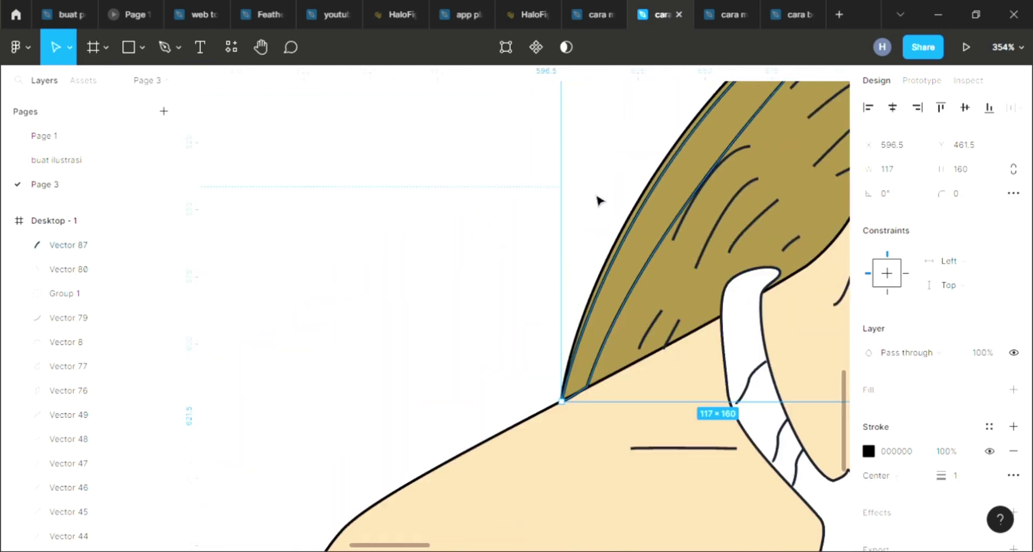
pyautogui.hscroll(3, 606, 214)
pyautogui.scroll(1, 627, 199)
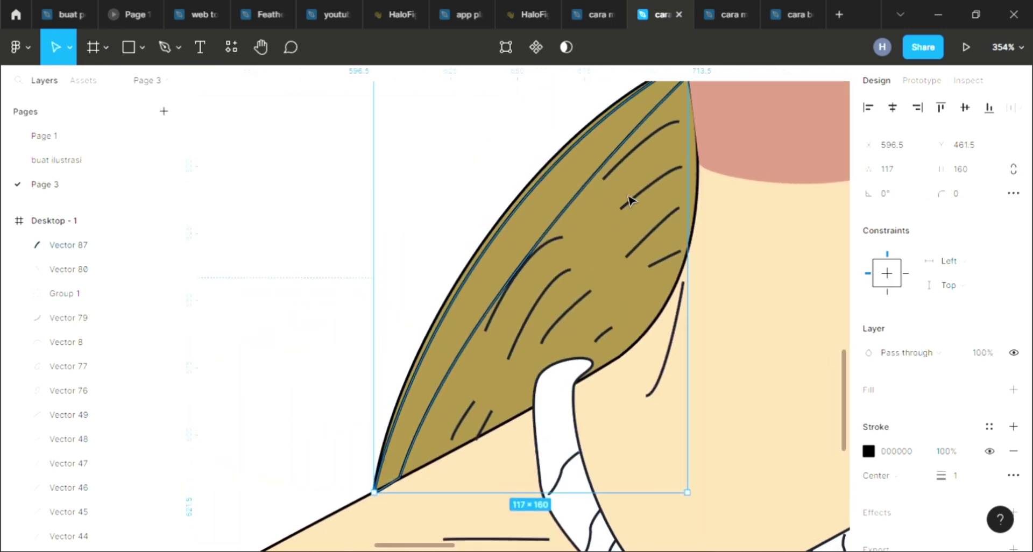
pyautogui.scroll(1, 677, 173)
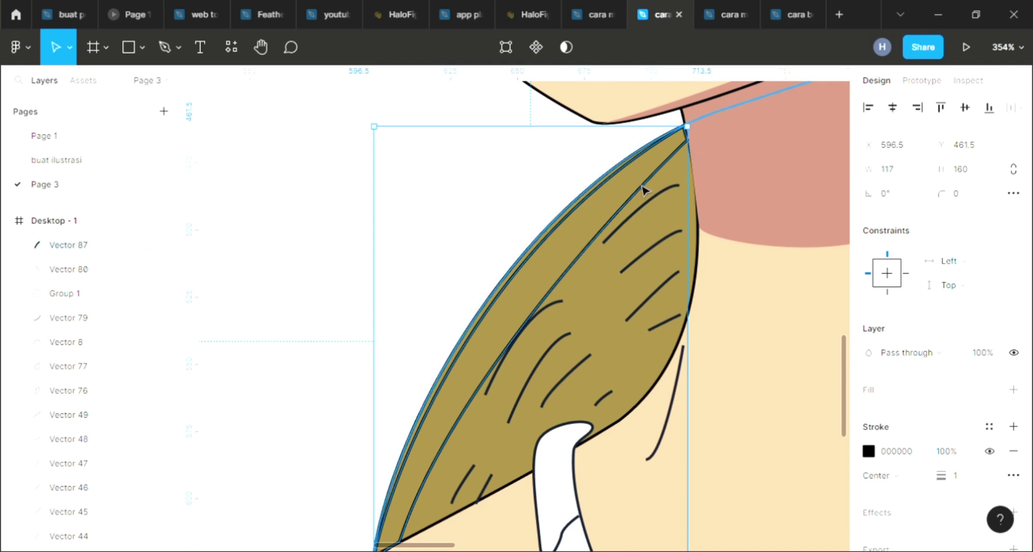
pyautogui.scroll(2, 623, 192)
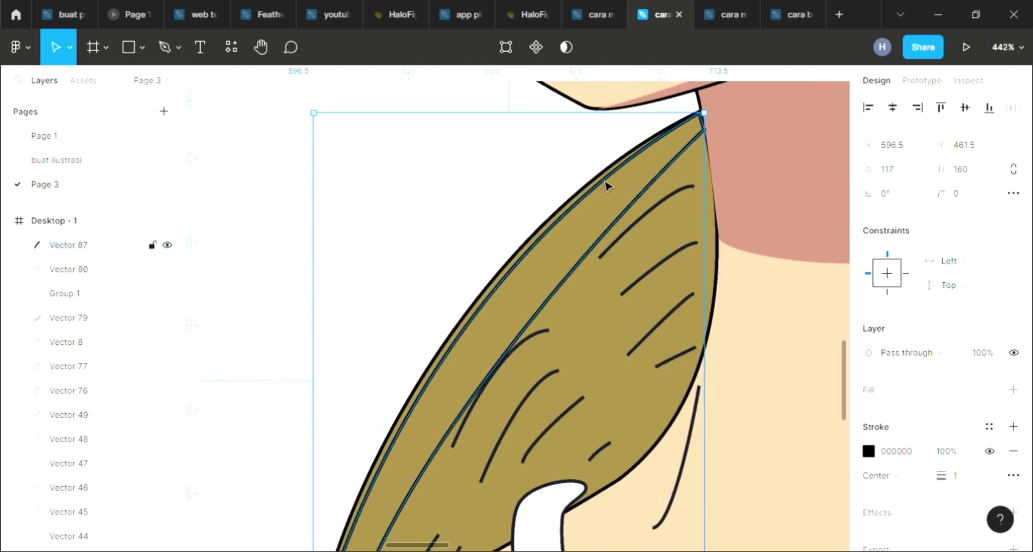
pyautogui.doubleClick(647, 203)
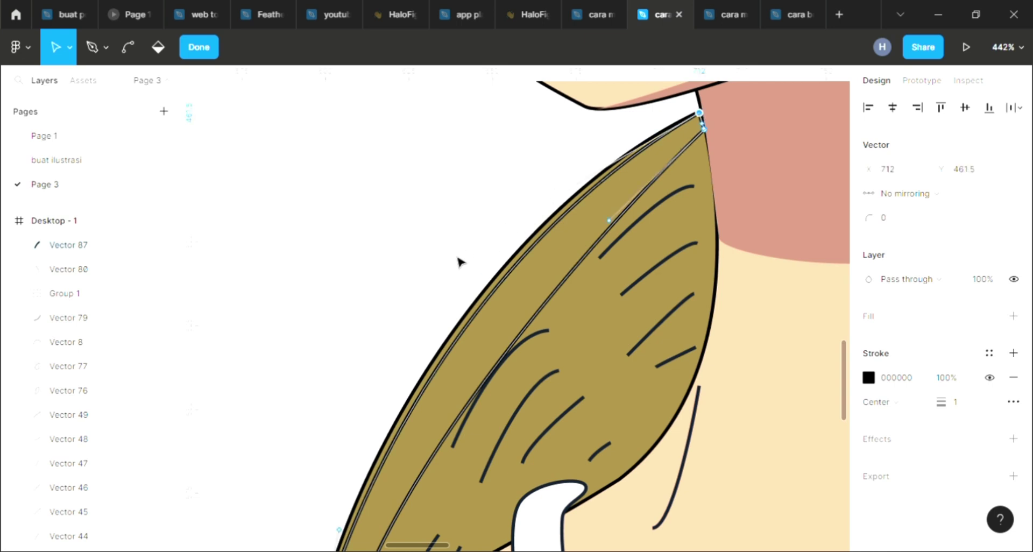
pyautogui.moveTo(458, 262); pyautogui.dragTo(444, 263)
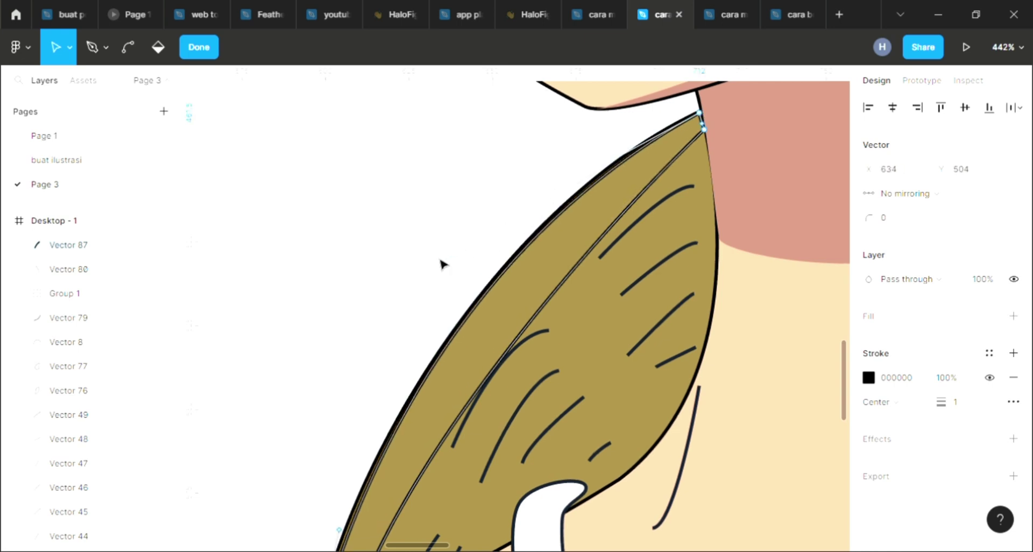
pyautogui.scroll(-5, 441, 263)
pyautogui.scroll(5, 485, 242)
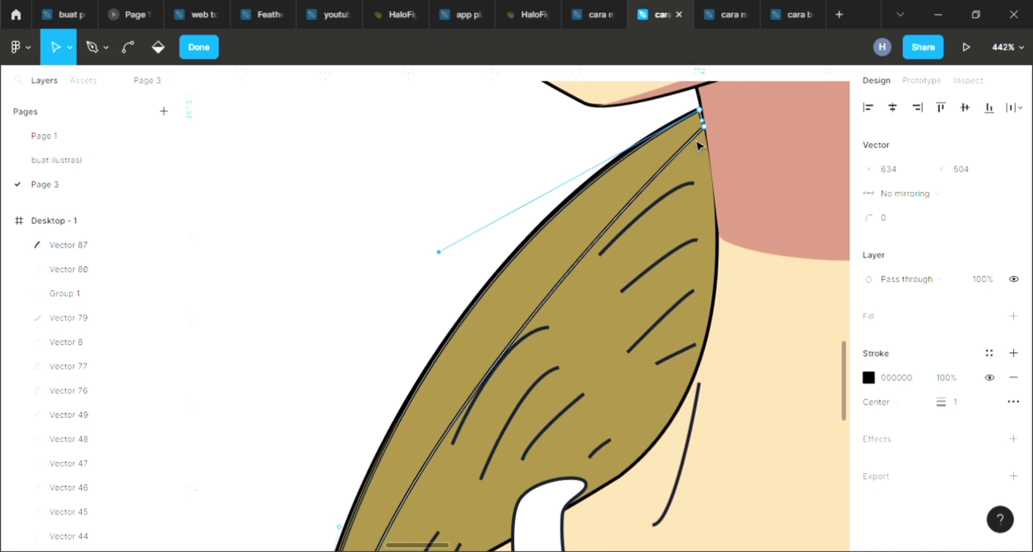
pyautogui.click(706, 129)
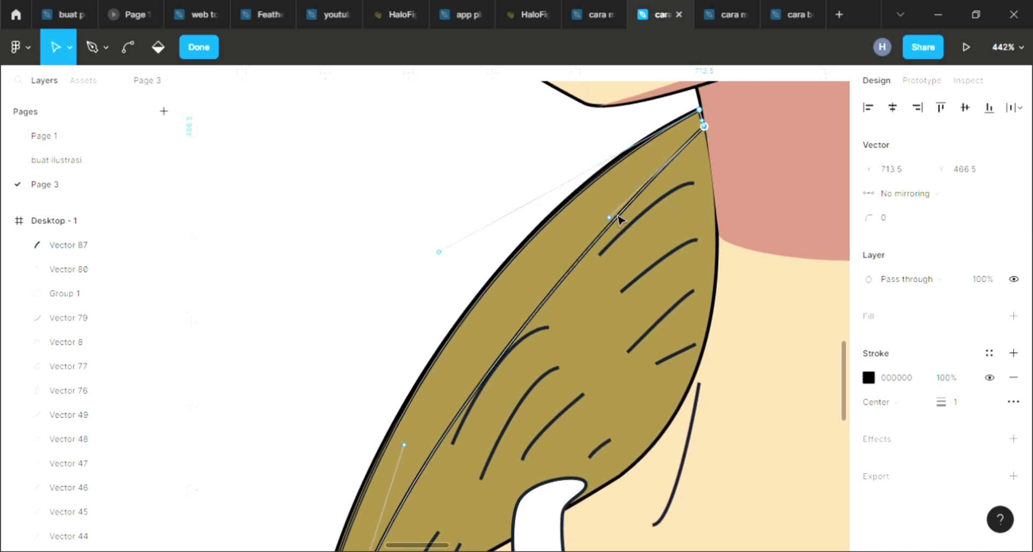
pyautogui.moveTo(611, 217); pyautogui.dragTo(545, 243)
pyautogui.scroll(-3, 455, 245)
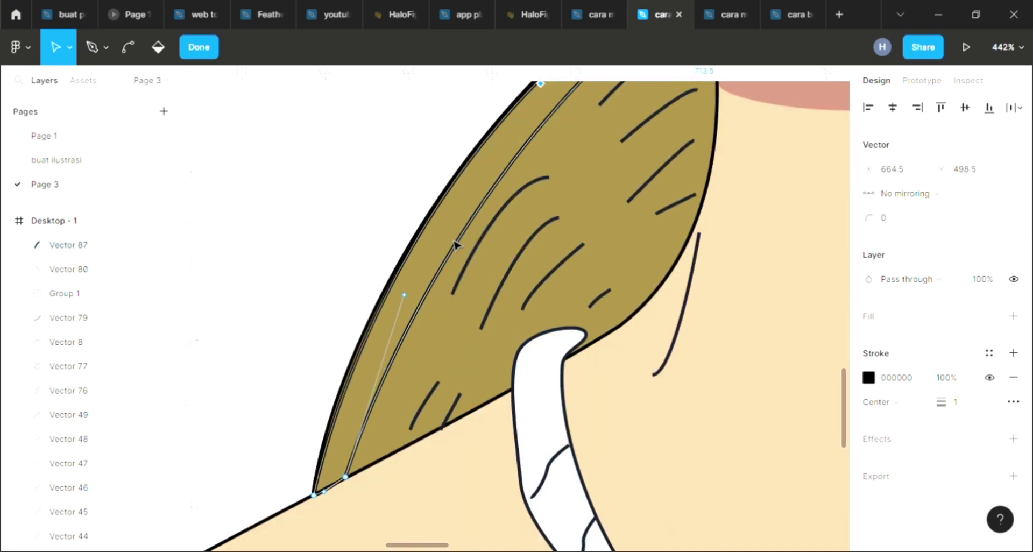
pyautogui.press('Escape')
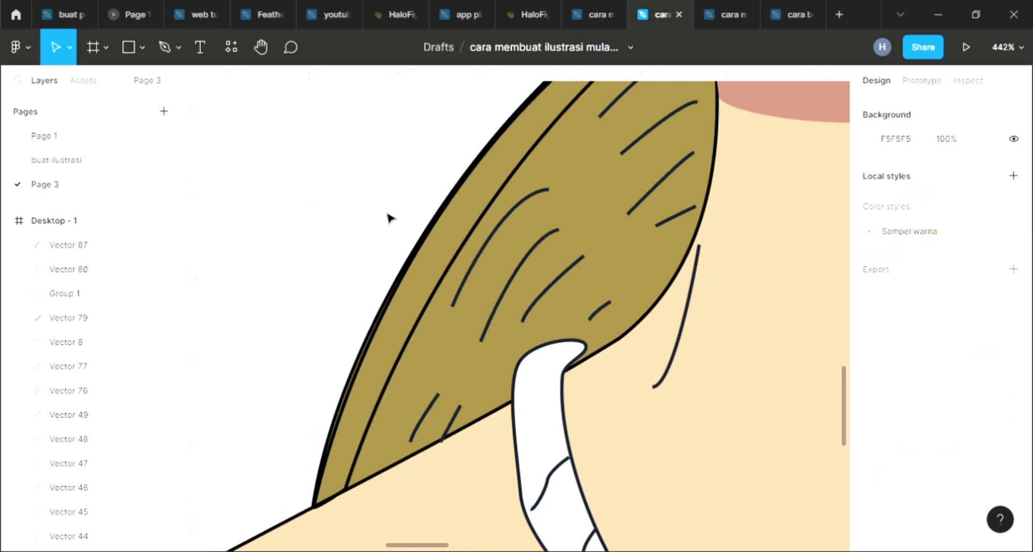
# Step: Nudge the strip's top point onto the brim tip
pyautogui.scroll(4, 388, 217)
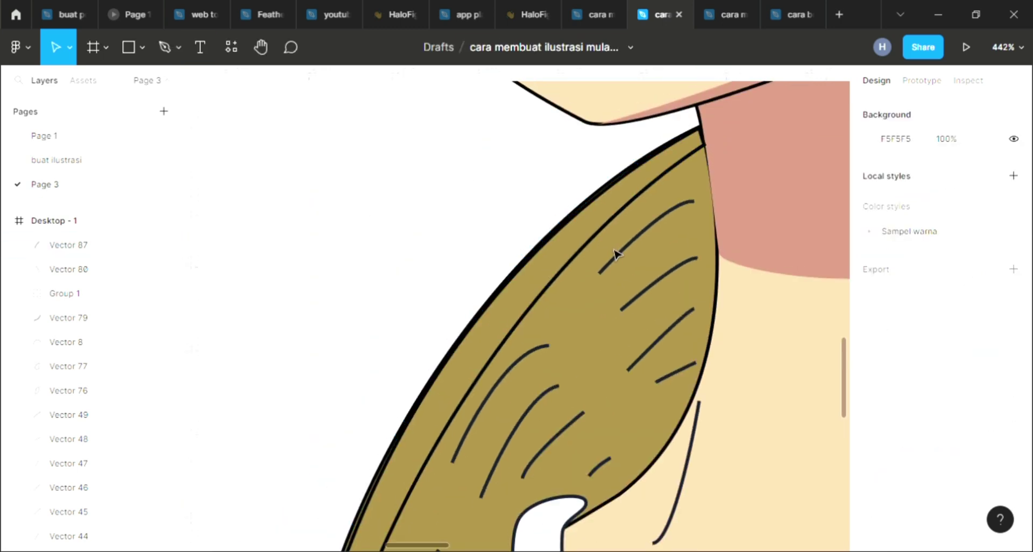
pyautogui.click(680, 193)
pyautogui.doubleClick(708, 181)
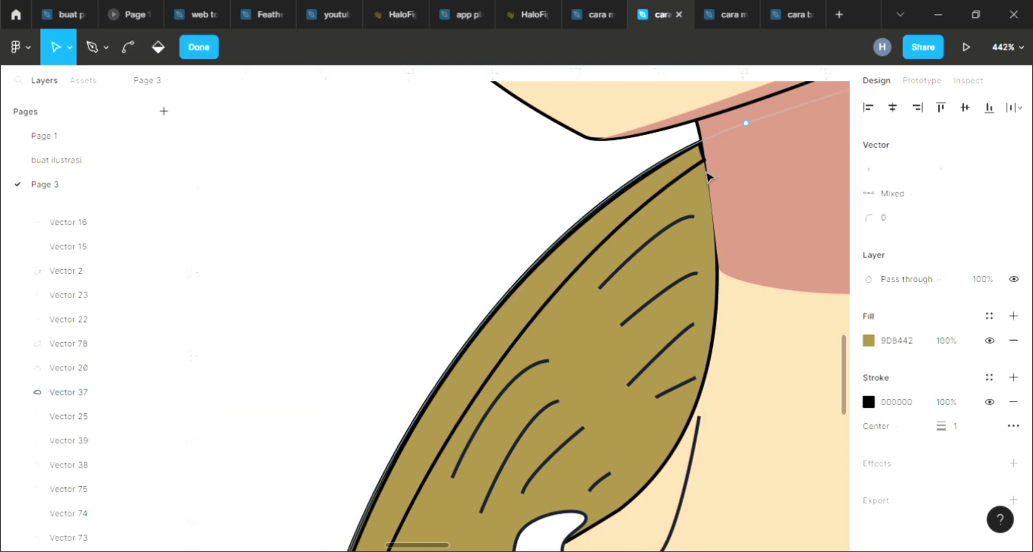
pyautogui.press('Escape')
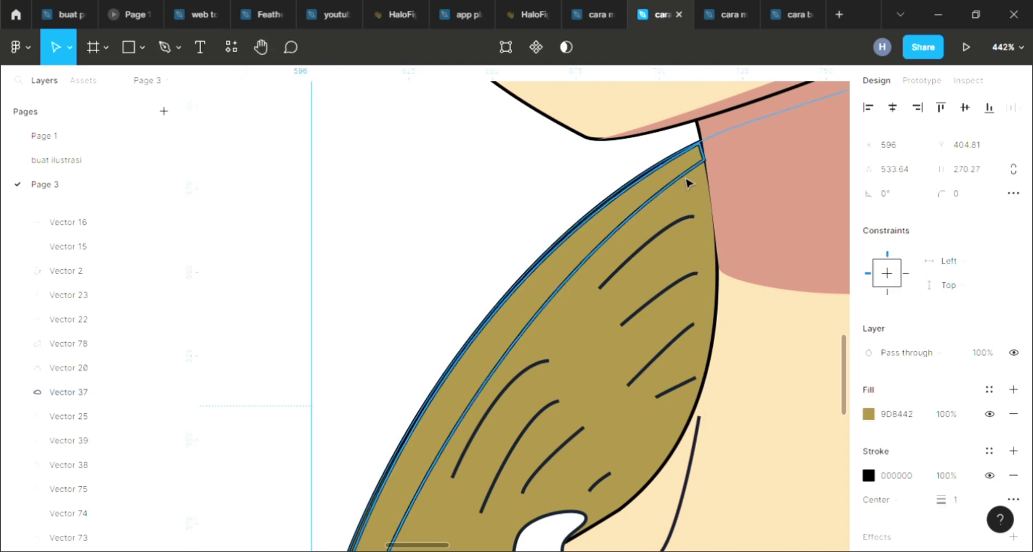
pyautogui.click(687, 184)
pyautogui.doubleClick(687, 184)
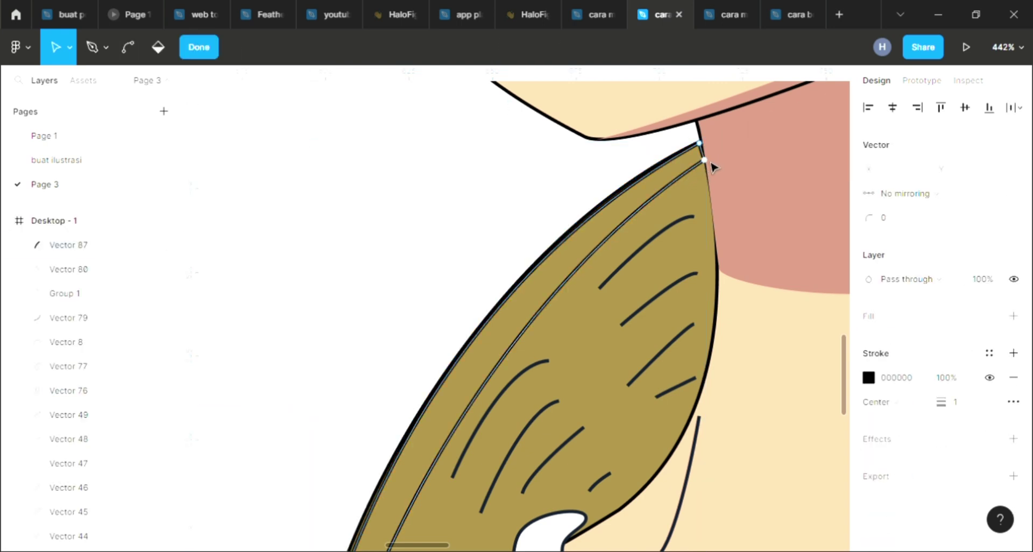
pyautogui.moveTo(710, 170); pyautogui.dragTo(718, 182)
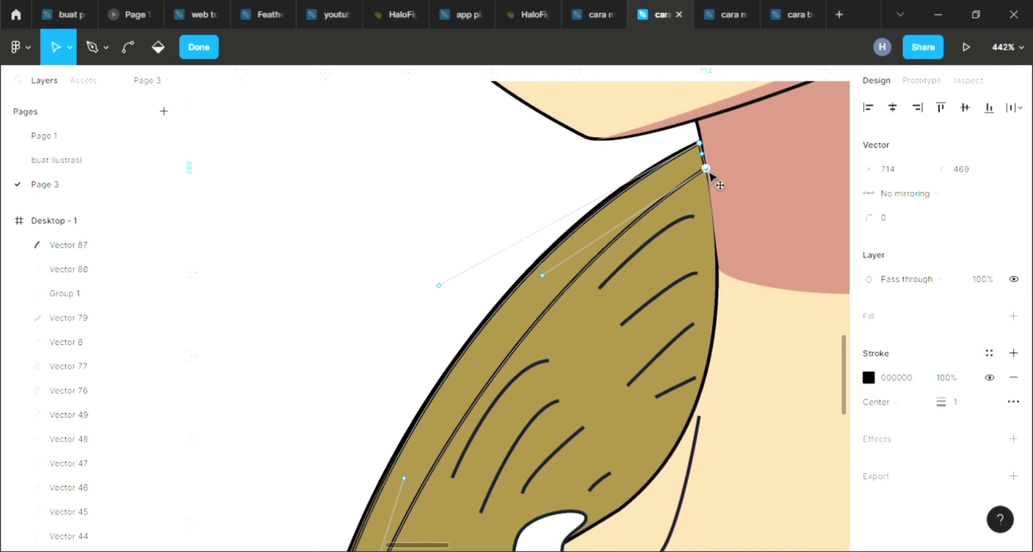
pyautogui.press('Escape')
pyautogui.press('Escape')
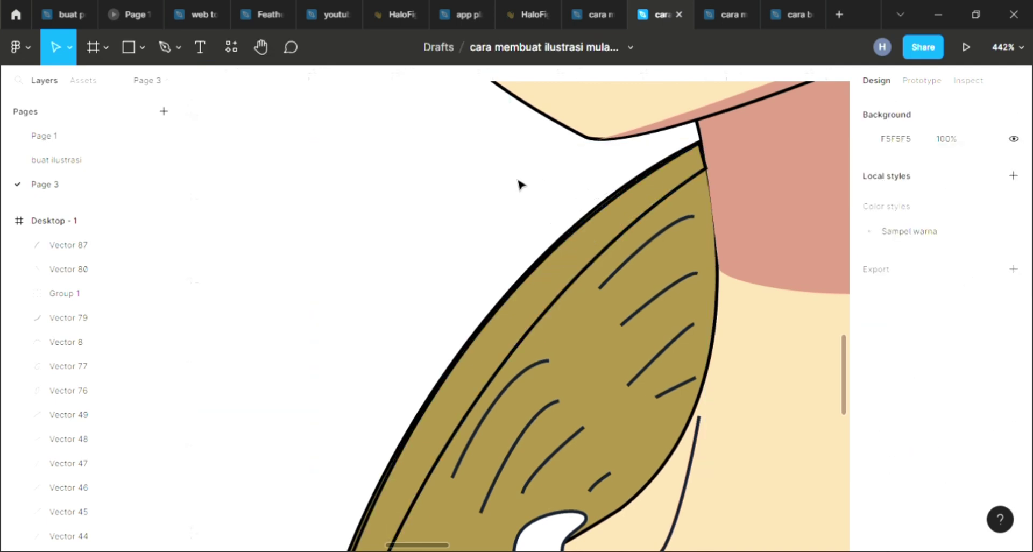
# Step: Give the thin strip along the left hat brim a solid fill with no black outline
pyautogui.keyDown('ctrl'); pyautogui.scroll(-2, 519, 184); pyautogui.keyUp('ctrl')
pyautogui.keyDown('ctrl'); pyautogui.scroll(-3, 519, 184); pyautogui.keyUp('ctrl')
pyautogui.keyDown('ctrl'); pyautogui.scroll(-2, 562, 226); pyautogui.keyUp('ctrl')
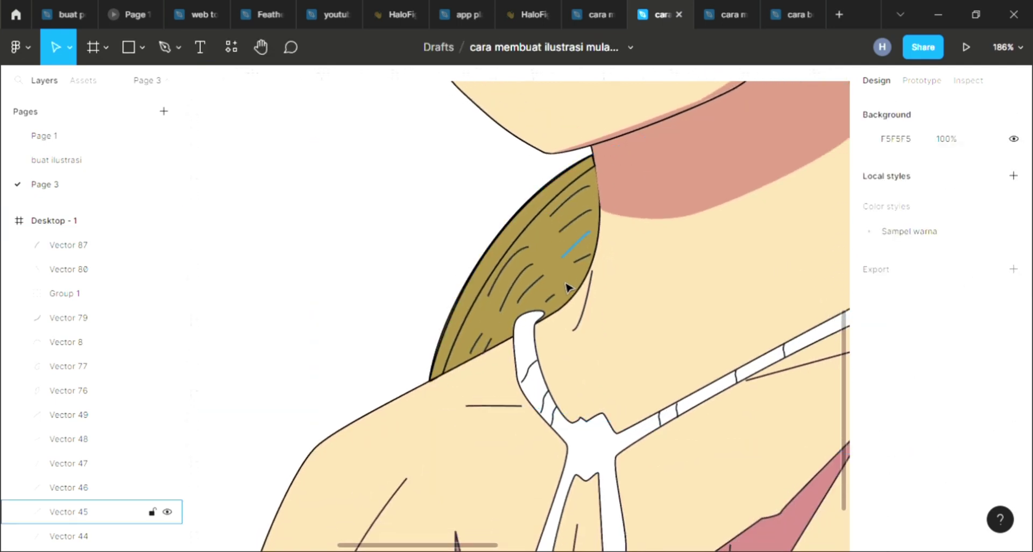
pyautogui.keyDown('ctrl'); pyautogui.scroll(-2, 607, 265); pyautogui.keyUp('ctrl')
pyautogui.keyDown('ctrl'); pyautogui.scroll(-2, 640, 238); pyautogui.keyUp('ctrl')
pyautogui.hscroll(4, 640, 237)
pyautogui.scroll(-1, 640, 237)
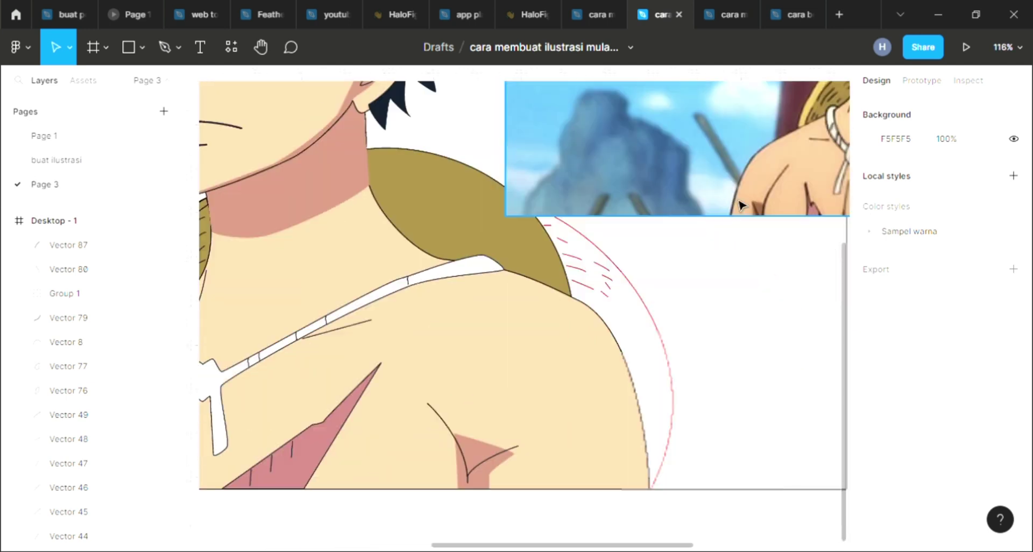
pyautogui.hscroll(2, 700, 204)
pyautogui.scroll(1, 699, 204)
pyautogui.scroll(1, 791, 152)
pyautogui.scroll(1, 757, 151)
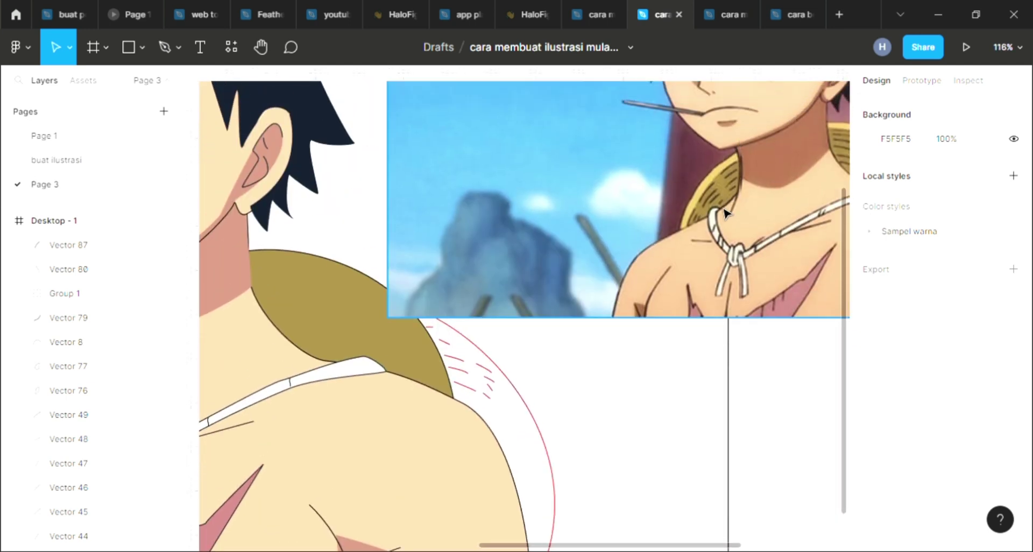
pyautogui.hscroll(-2, 372, 336)
pyautogui.scroll(3, 322, 371)
pyautogui.scroll(1, 316, 381)
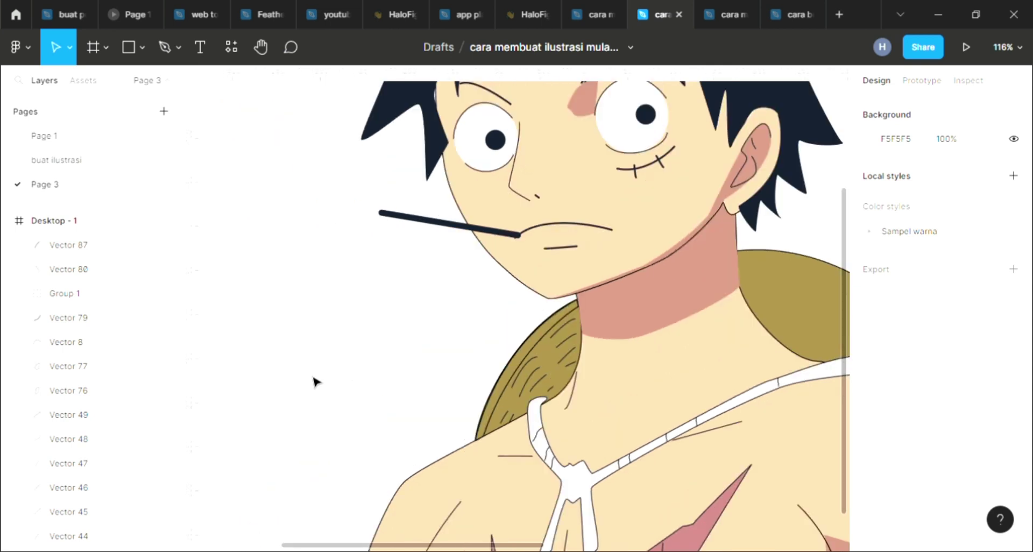
pyautogui.keyDown('ctrl'); pyautogui.scroll(2, 495, 449); pyautogui.keyUp('ctrl')
pyautogui.keyDown('ctrl'); pyautogui.scroll(3, 495, 450); pyautogui.keyUp('ctrl')
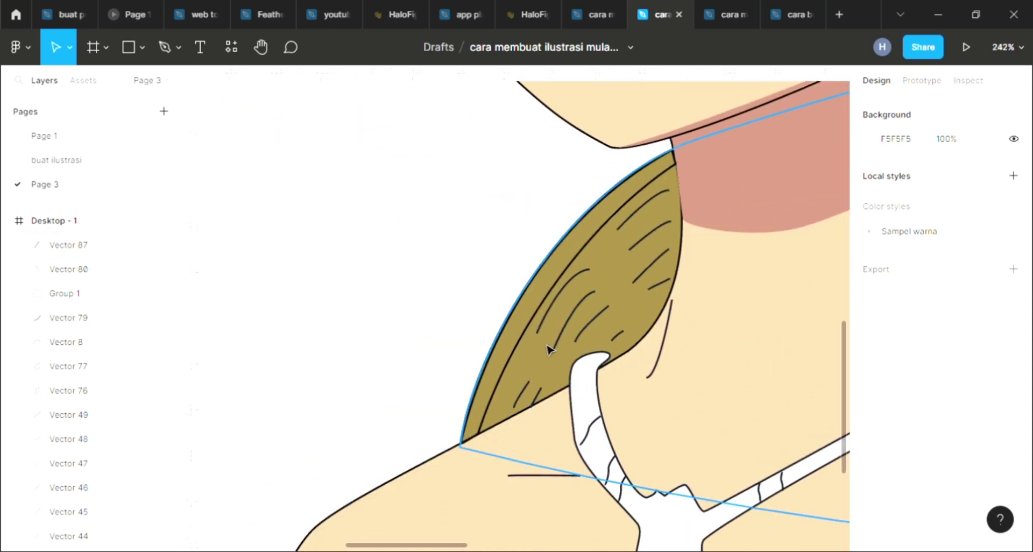
pyautogui.click(486, 430)
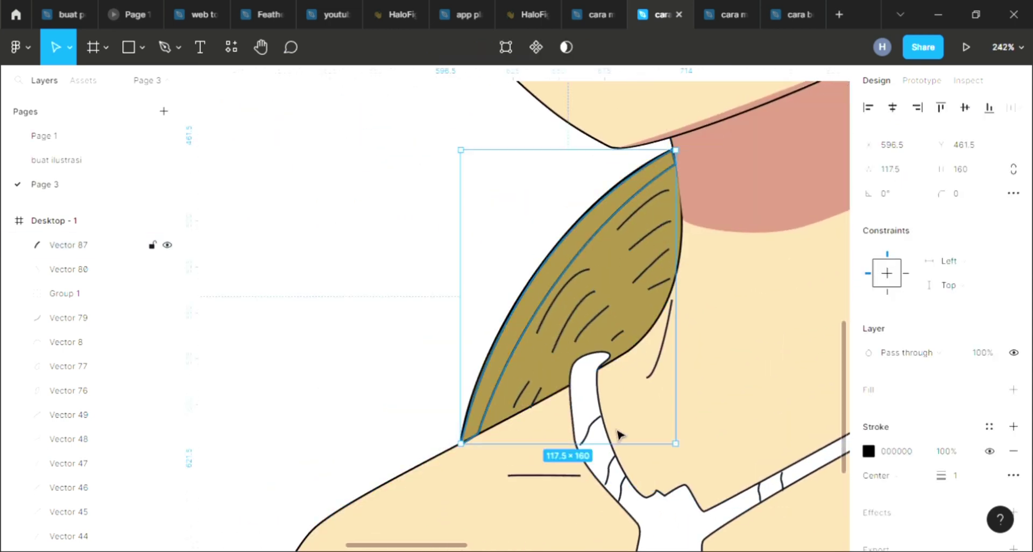
pyautogui.click(1014, 389)
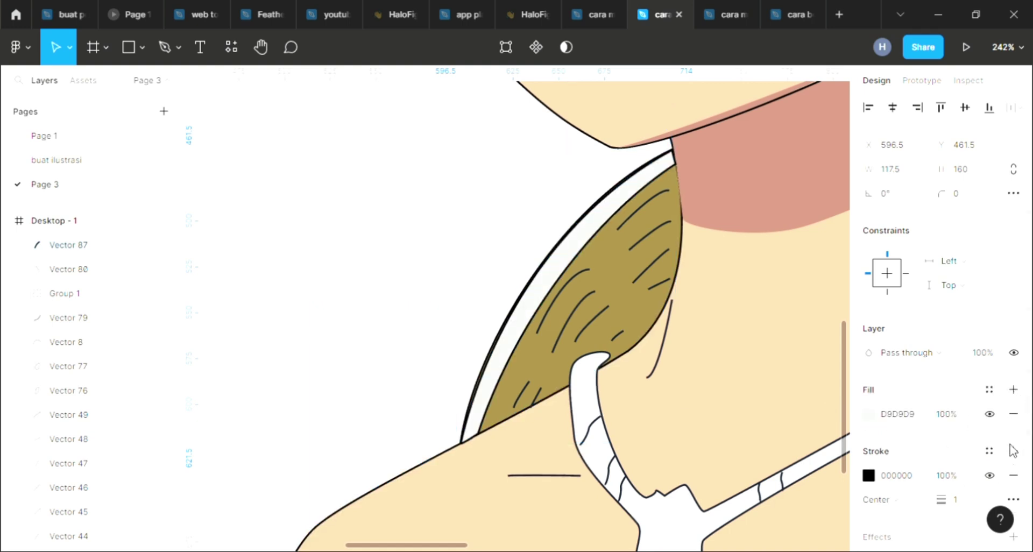
pyautogui.click(1015, 476)
# Step: Fill the brim strip with the hat's golden yellow sampled from the reference, then deselect it
pyautogui.scroll(-3, 613, 363)
pyautogui.scroll(-2, 617, 362)
pyautogui.scroll(-2, 636, 355)
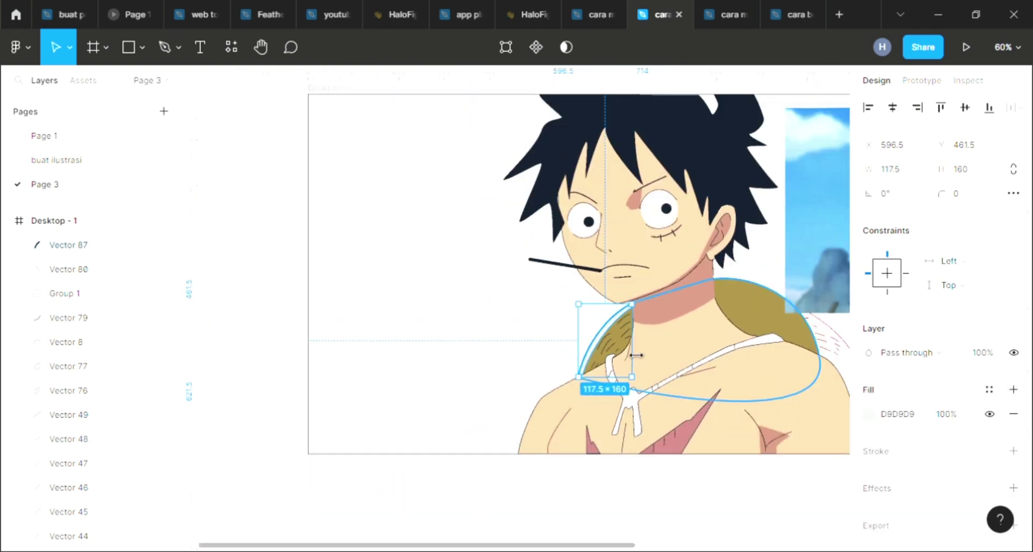
pyautogui.scroll(1, 636, 355)
pyautogui.scroll(1, 700, 323)
pyautogui.scroll(2, 764, 279)
pyautogui.scroll(2, 815, 242)
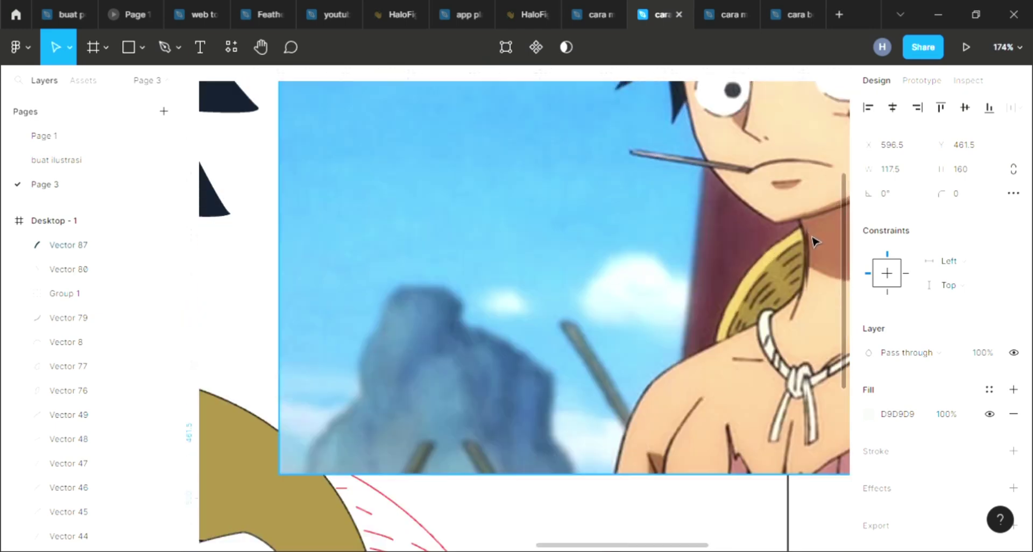
pyautogui.scroll(3, 777, 289)
pyautogui.press('i')
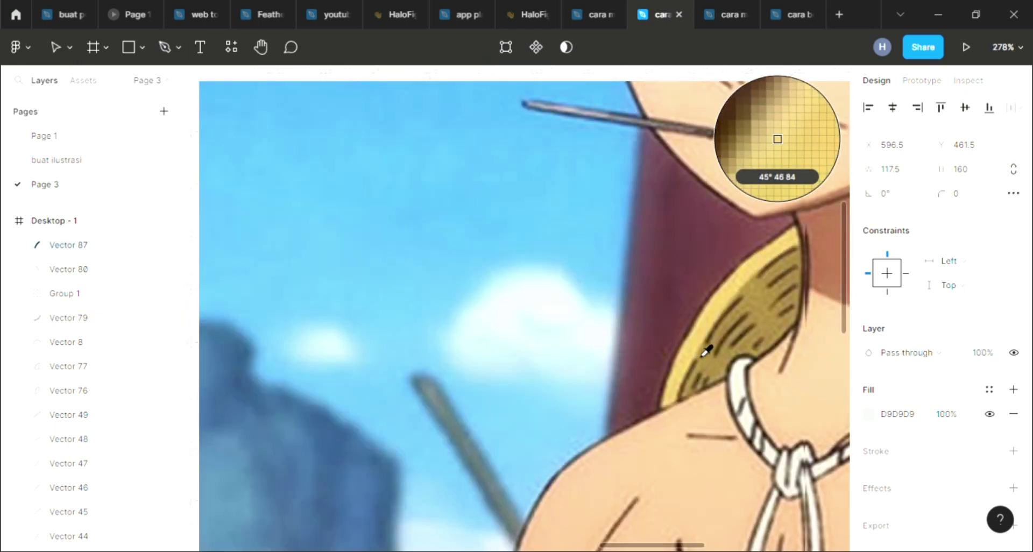
pyautogui.click(699, 347)
pyautogui.scroll(-2, 542, 374)
pyautogui.scroll(-4, 542, 374)
pyautogui.scroll(-2, 487, 425)
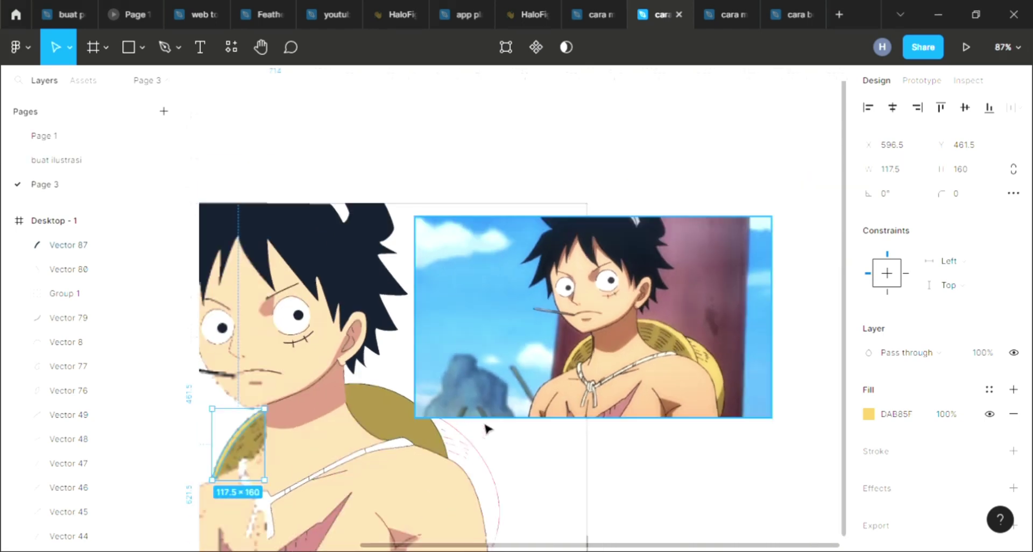
pyautogui.hscroll(-1, 431, 446)
pyautogui.click(215, 436)
pyautogui.scroll(1, 215, 433)
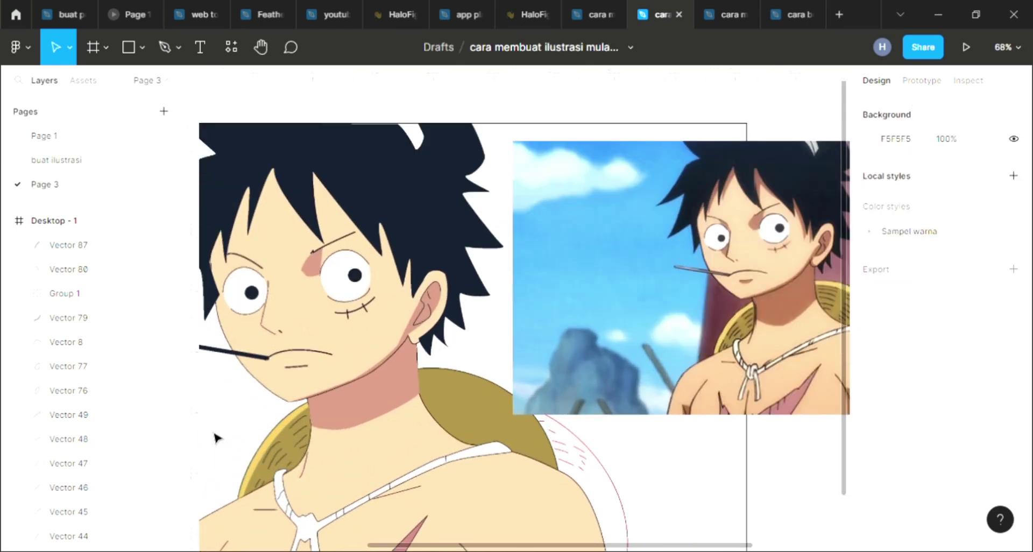
pyautogui.scroll(2, 218, 433)
pyautogui.scroll(4, 231, 441)
pyautogui.scroll(-2, 353, 434)
pyautogui.scroll(-2, 353, 434)
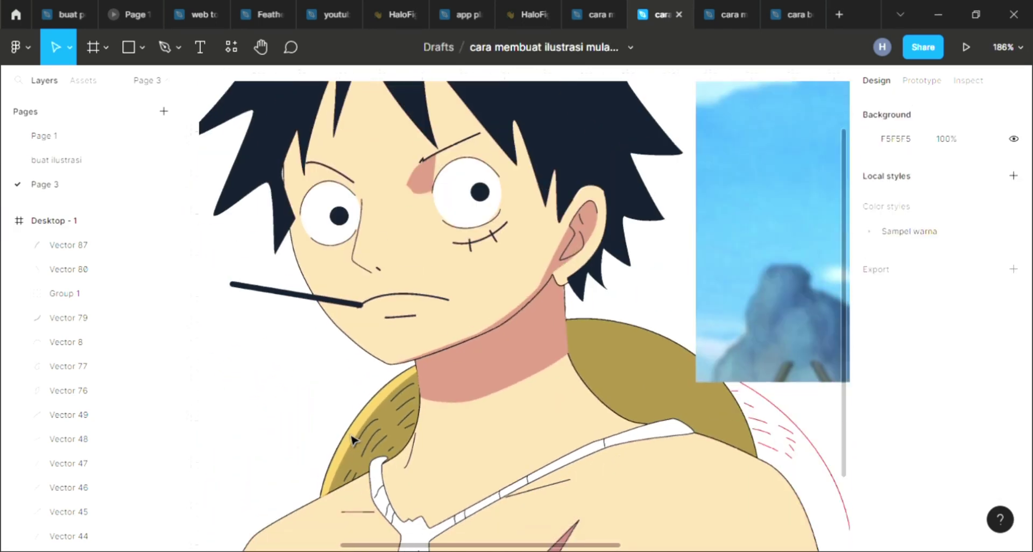
pyautogui.scroll(-2, 353, 433)
pyautogui.scroll(-2, 355, 440)
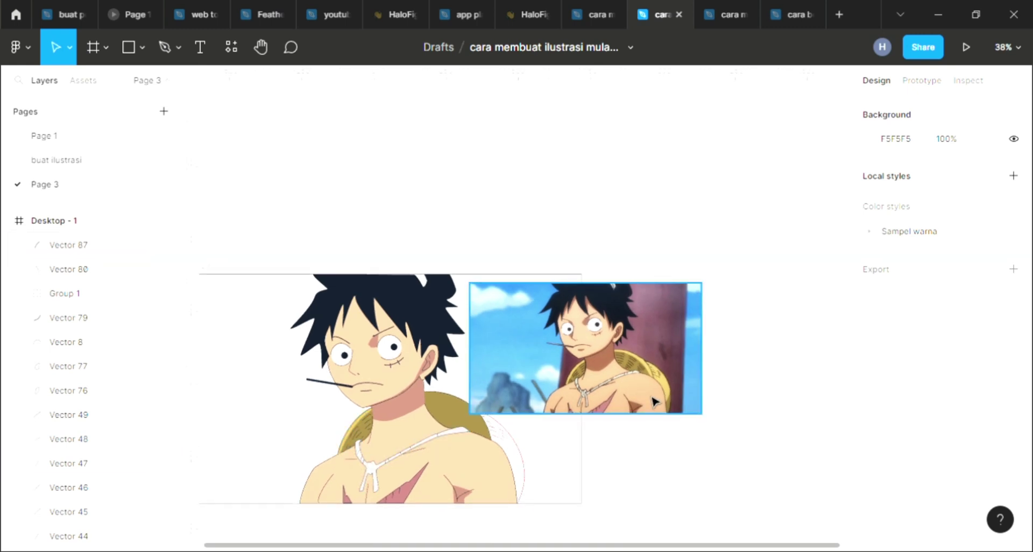
pyautogui.scroll(3, 347, 455)
pyautogui.scroll(3, 355, 464)
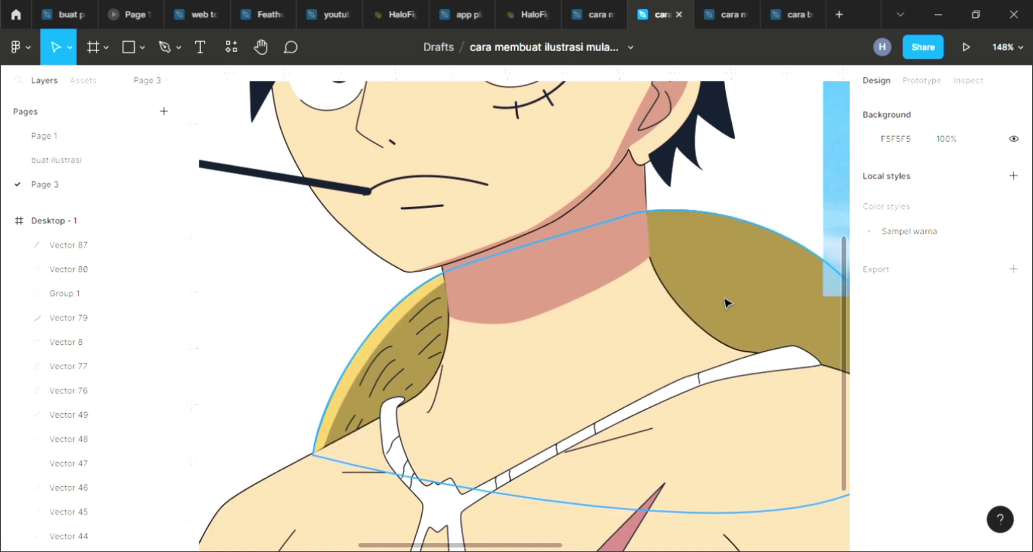
pyautogui.scroll(-3, 725, 302)
pyautogui.hscroll(3, 726, 301)
pyautogui.hscroll(-3, 793, 199)
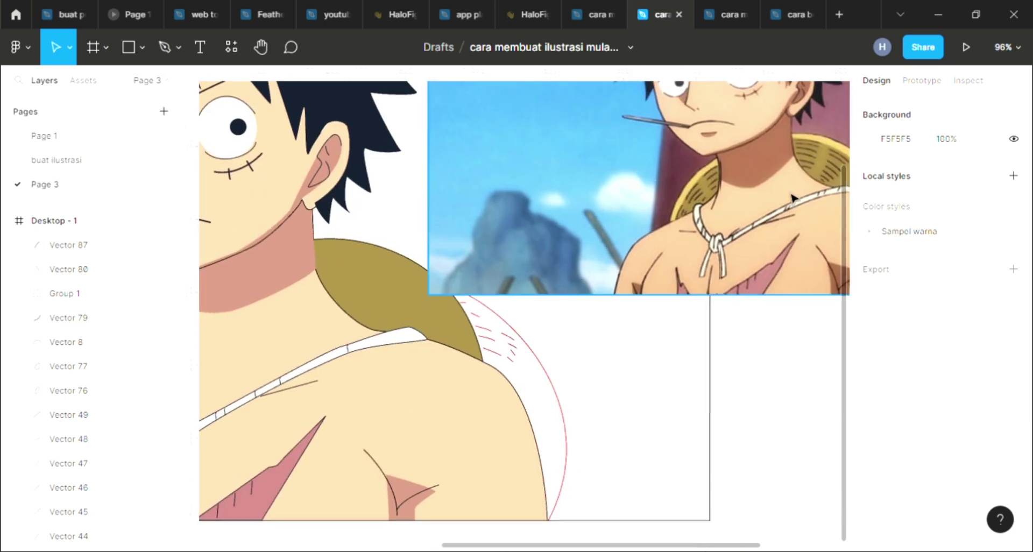
pyautogui.hscroll(-3, 465, 287)
pyautogui.hscroll(-3, 454, 298)
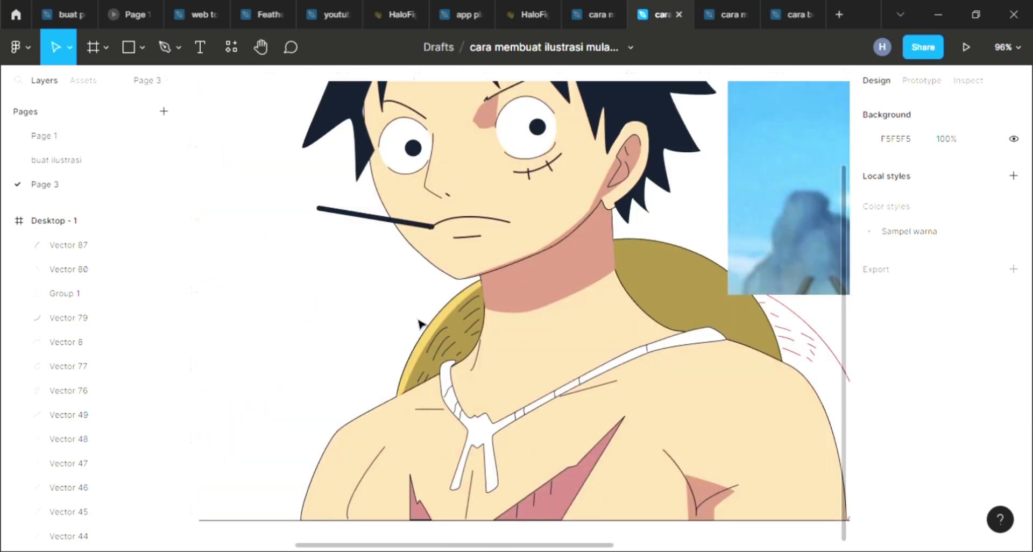
# Step: Duplicate the yellow left-brim strip and place a tilted copy along the hat's right brim edge
pyautogui.click(433, 340)
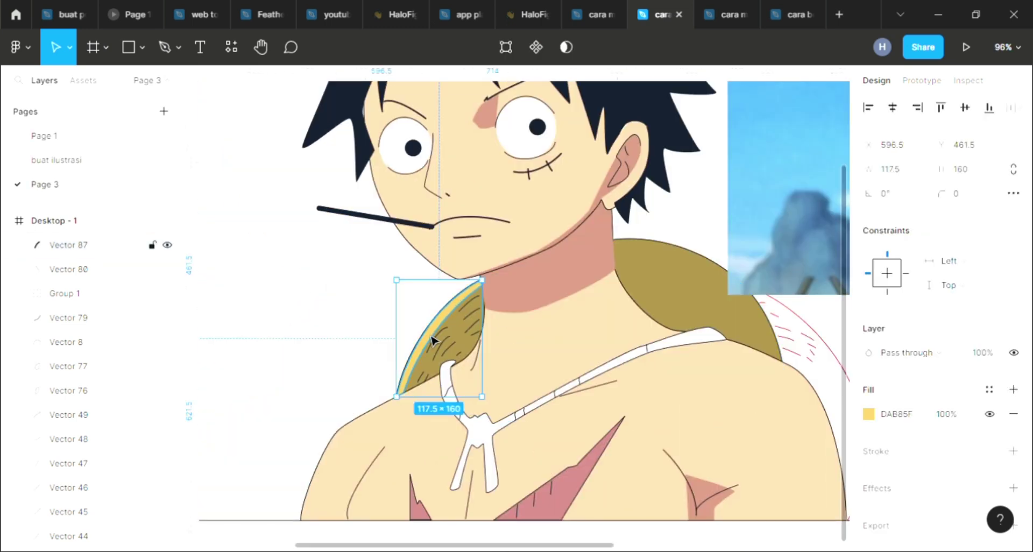
pyautogui.hotkey('ctrl', 'd')
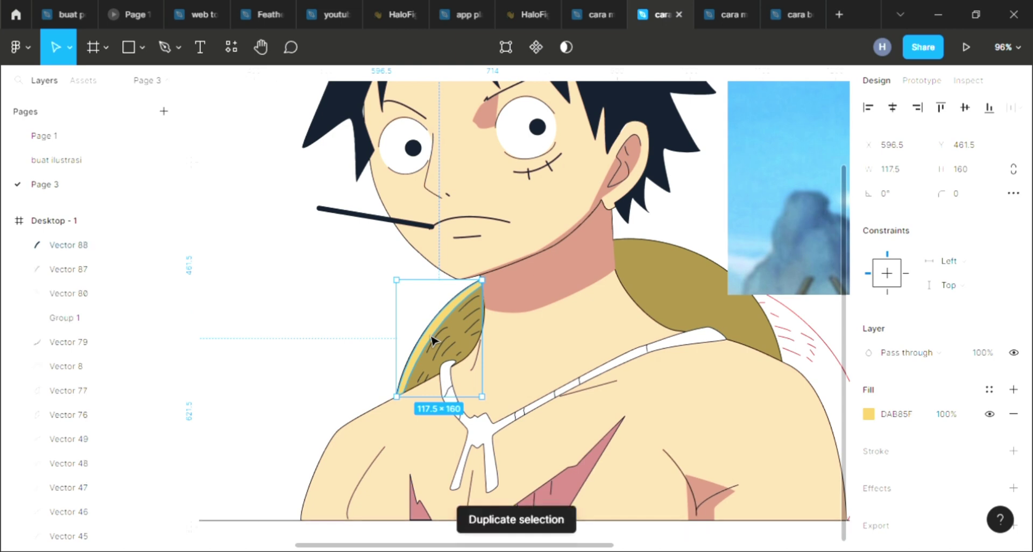
pyautogui.moveTo(434, 340); pyautogui.dragTo(682, 295)
pyautogui.scroll(3, 682, 296)
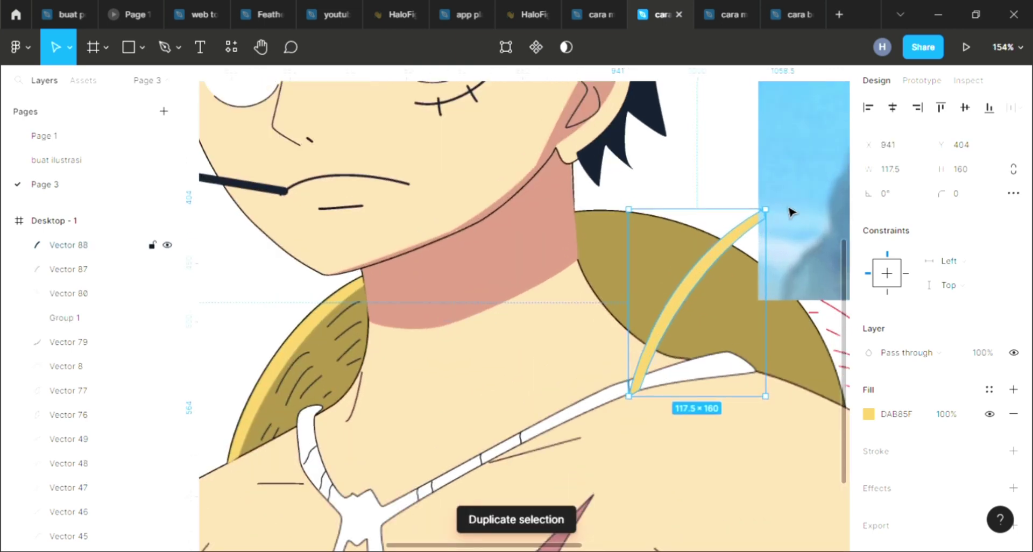
pyautogui.moveTo(780, 215)
pyautogui.mouseDown()
pyautogui.moveTo(847, 340)
pyautogui.moveTo(809, 378)
pyautogui.mouseUp()
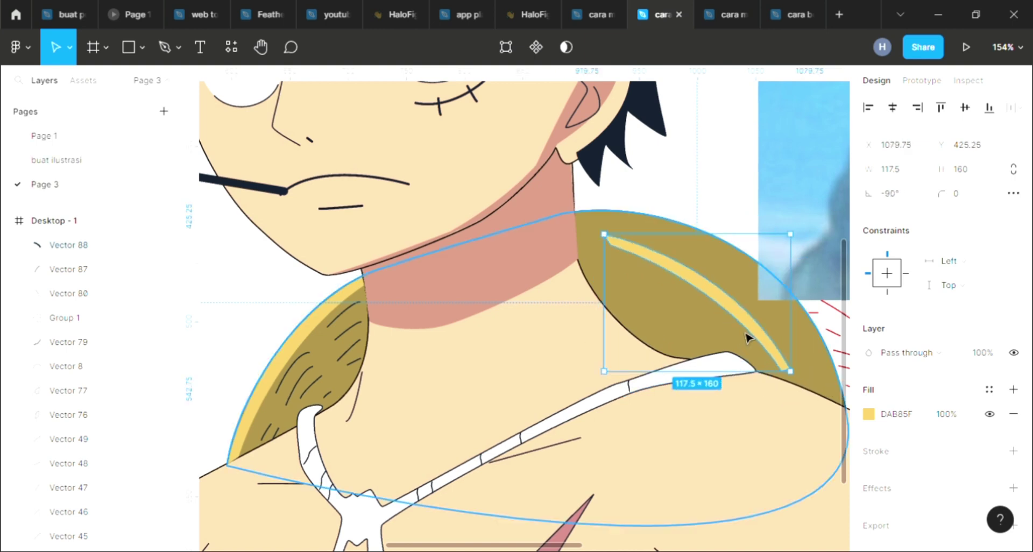
pyautogui.moveTo(747, 330)
pyautogui.mouseDown()
pyautogui.moveTo(721, 297)
pyautogui.moveTo(715, 304)
pyautogui.mouseUp()
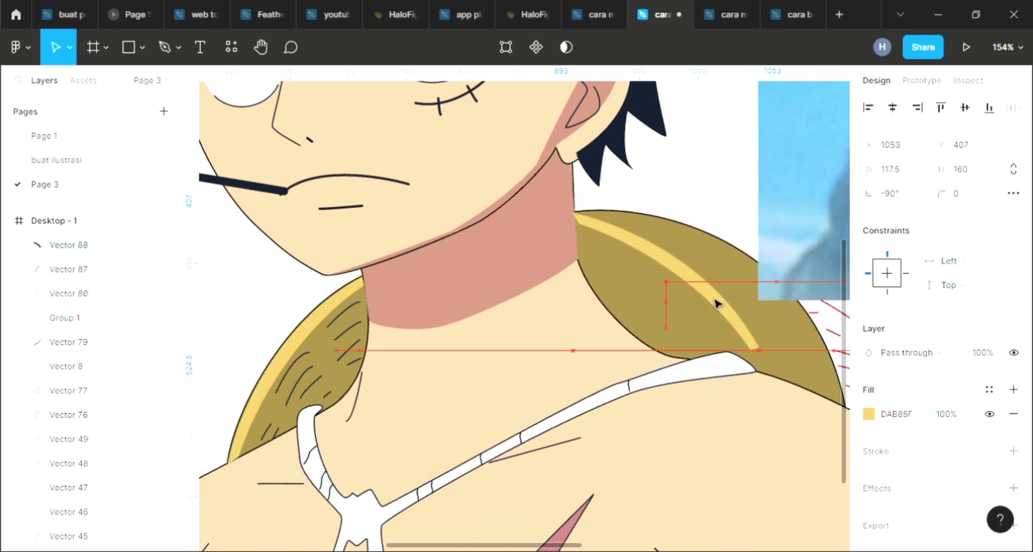
pyautogui.press('Escape')
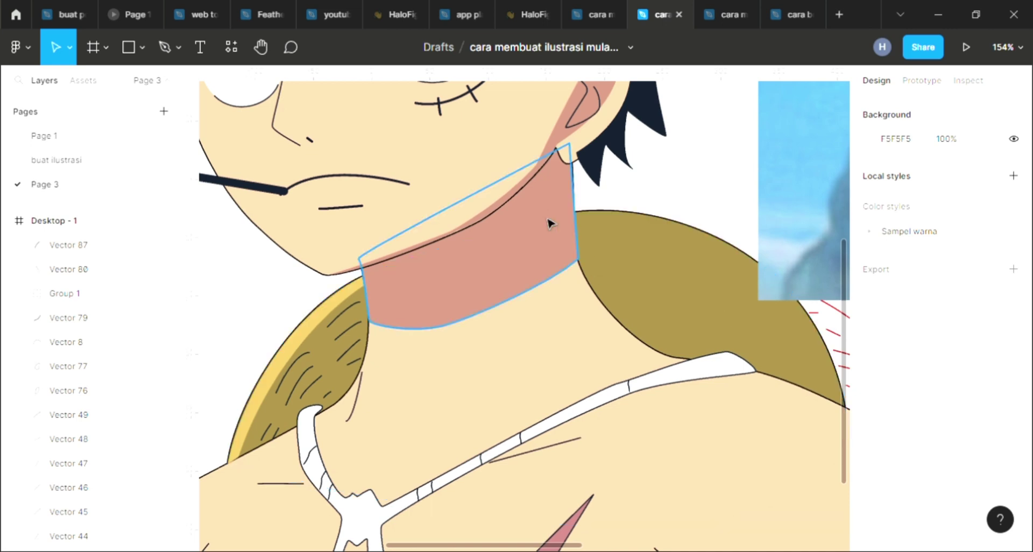
pyautogui.keyDown('ctrl'); pyautogui.scroll(3, 546, 218); pyautogui.keyUp('ctrl')
pyautogui.keyDown('ctrl'); pyautogui.scroll(2, 547, 204); pyautogui.keyUp('ctrl')
pyautogui.keyDown('ctrl'); pyautogui.scroll(-2, 547, 203); pyautogui.keyUp('ctrl')
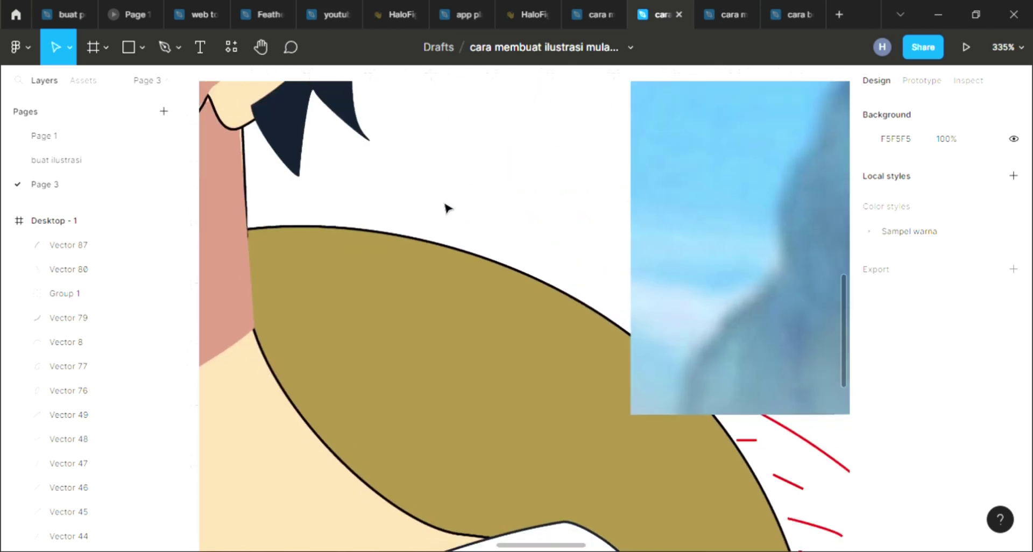
pyautogui.keyDown('ctrl'); pyautogui.scroll(-2, 445, 207); pyautogui.keyUp('ctrl')
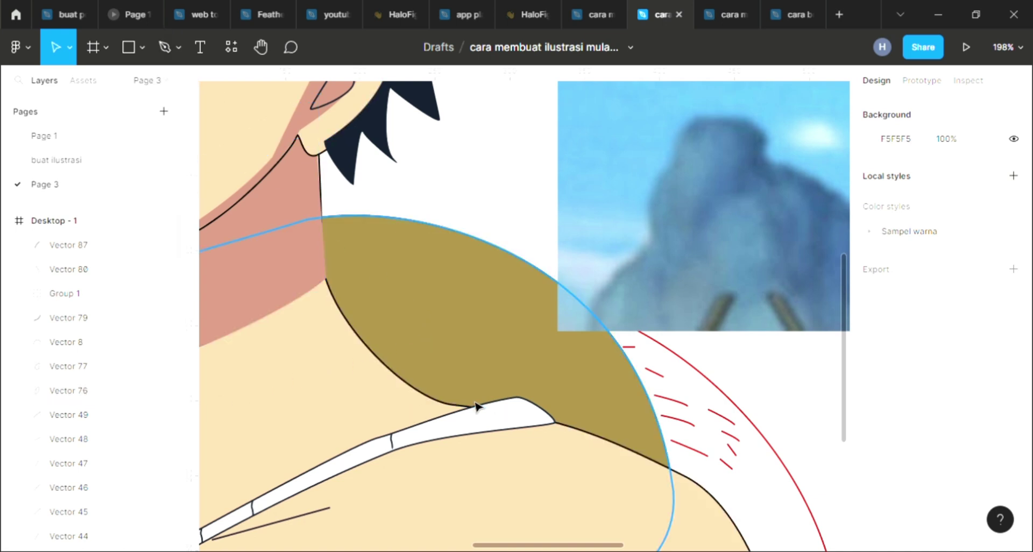
pyautogui.scroll(-3, 477, 407)
pyautogui.scroll(-3, 472, 388)
pyautogui.scroll(-2, 473, 390)
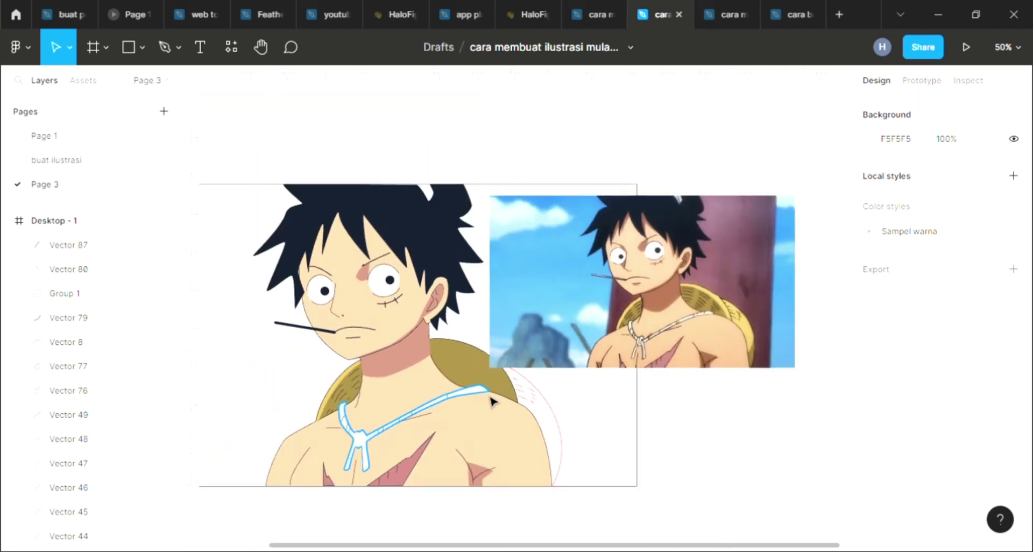
pyautogui.scroll(2, 323, 393)
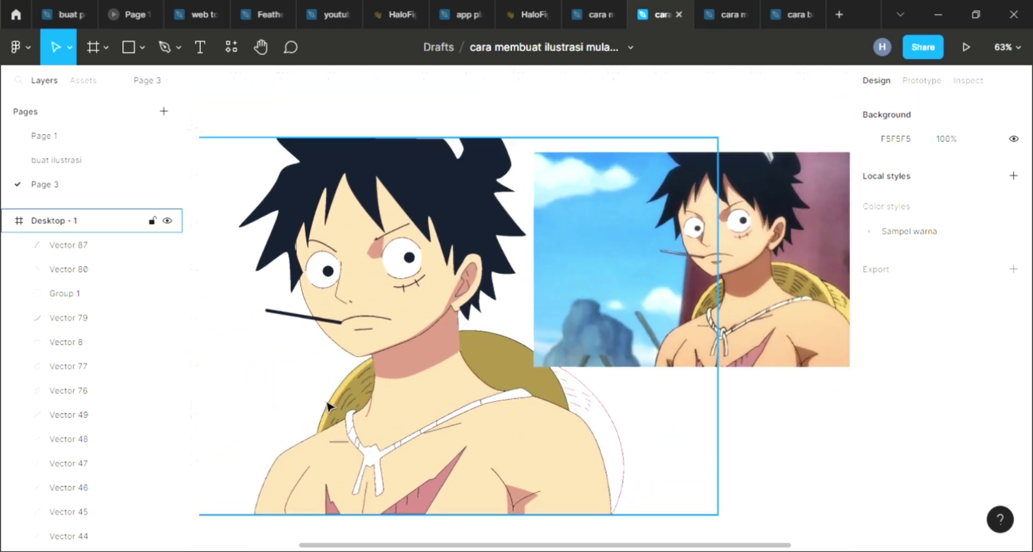
pyautogui.scroll(2, 336, 422)
pyautogui.scroll(1, 342, 420)
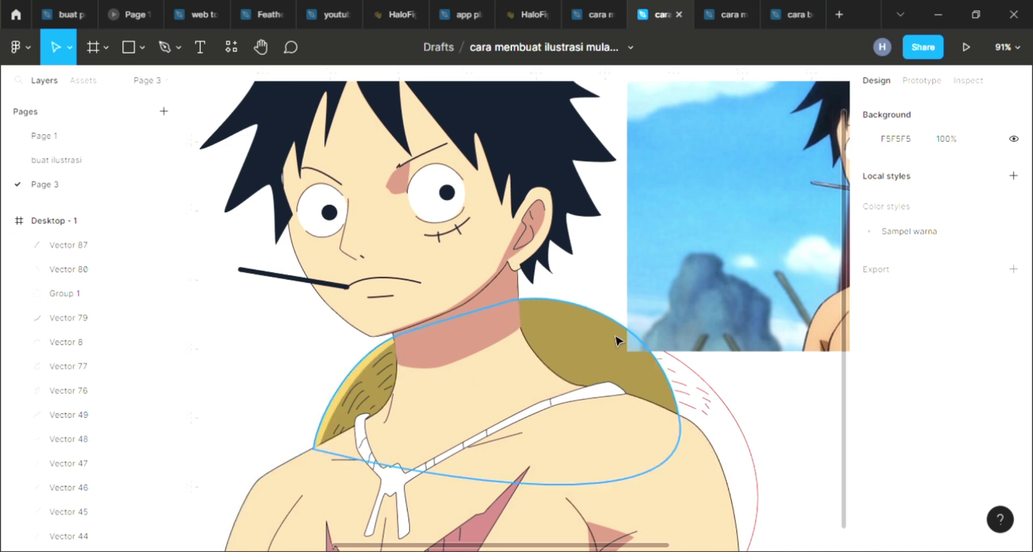
pyautogui.hscroll(3, 618, 336)
pyautogui.hscroll(3, 645, 312)
pyautogui.hscroll(5, 480, 330)
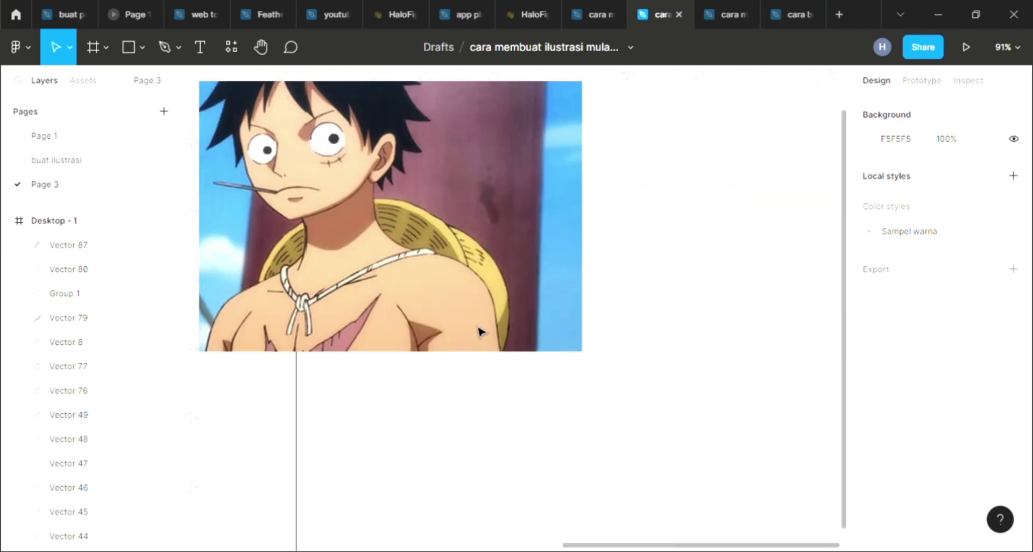
pyautogui.scroll(-1, 473, 344)
pyautogui.scroll(-2, 441, 377)
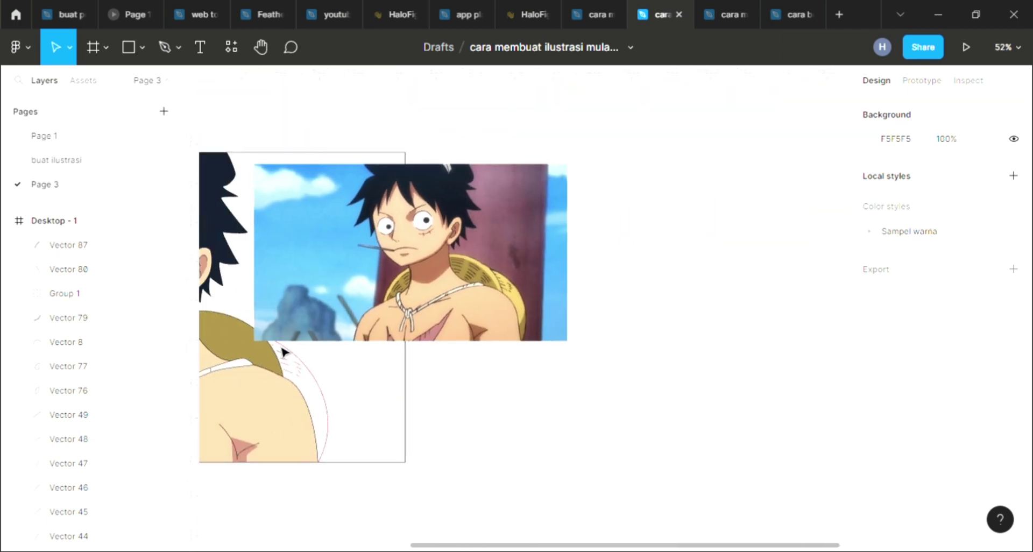
pyautogui.hscroll(-3, 283, 350)
pyautogui.hscroll(-2, 282, 350)
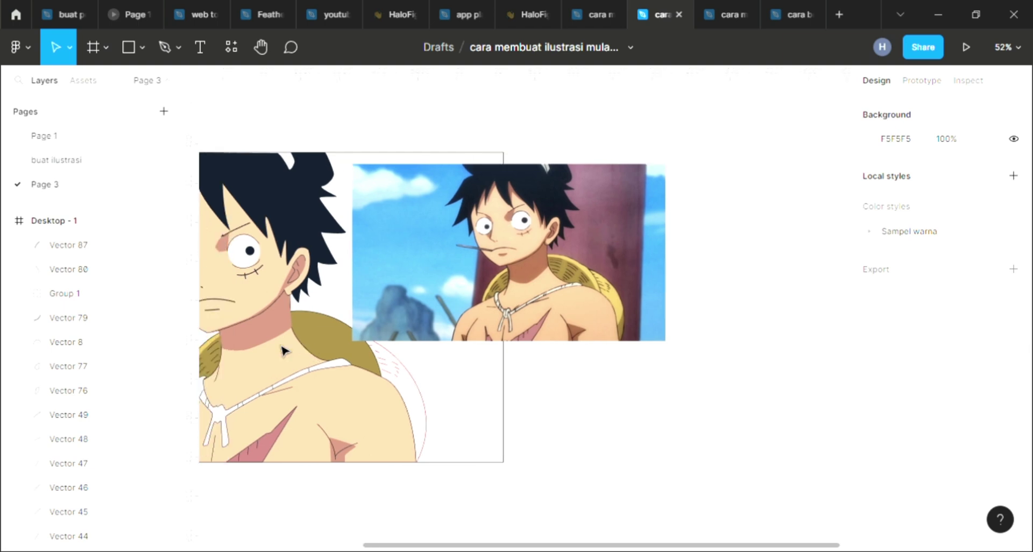
pyautogui.scroll(2, 233, 355)
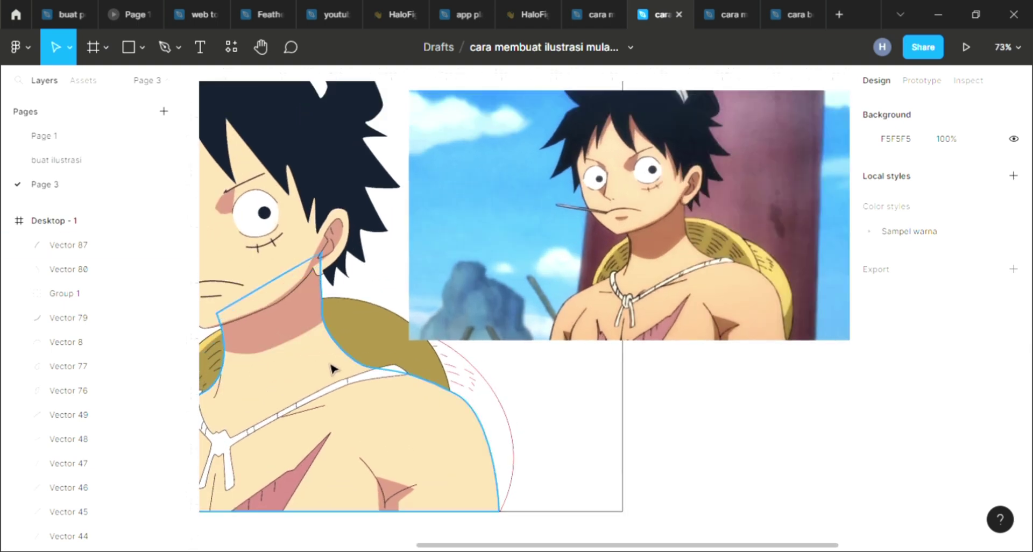